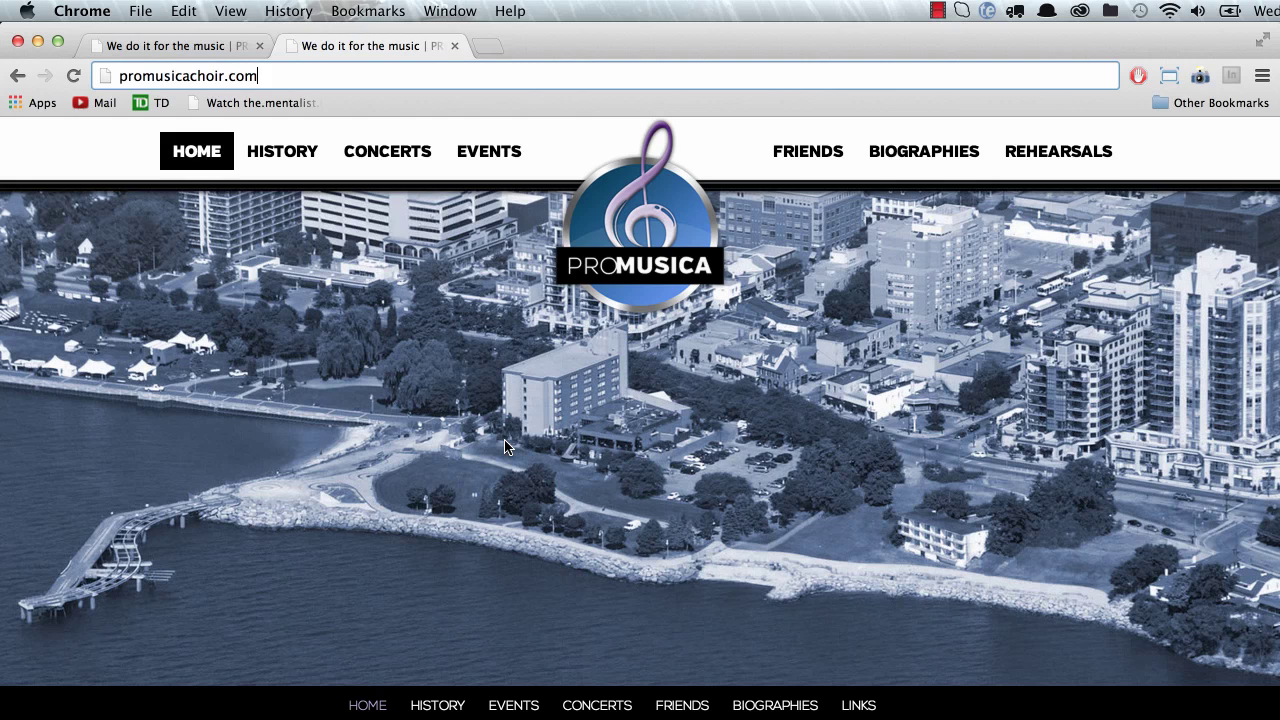
# Step: Load promusicachoir.com/admin, then go back to the localhost:8888/pmc/ tab
pyautogui.write('/admin')
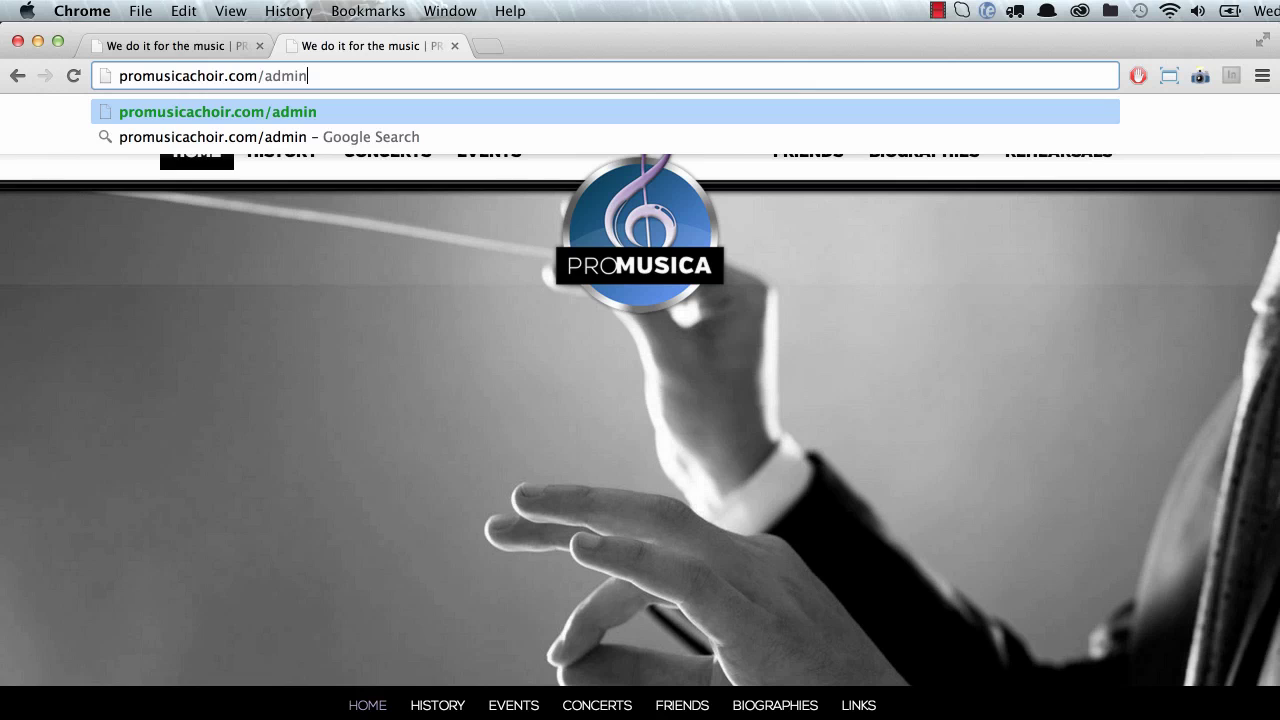
pyautogui.press('Return')
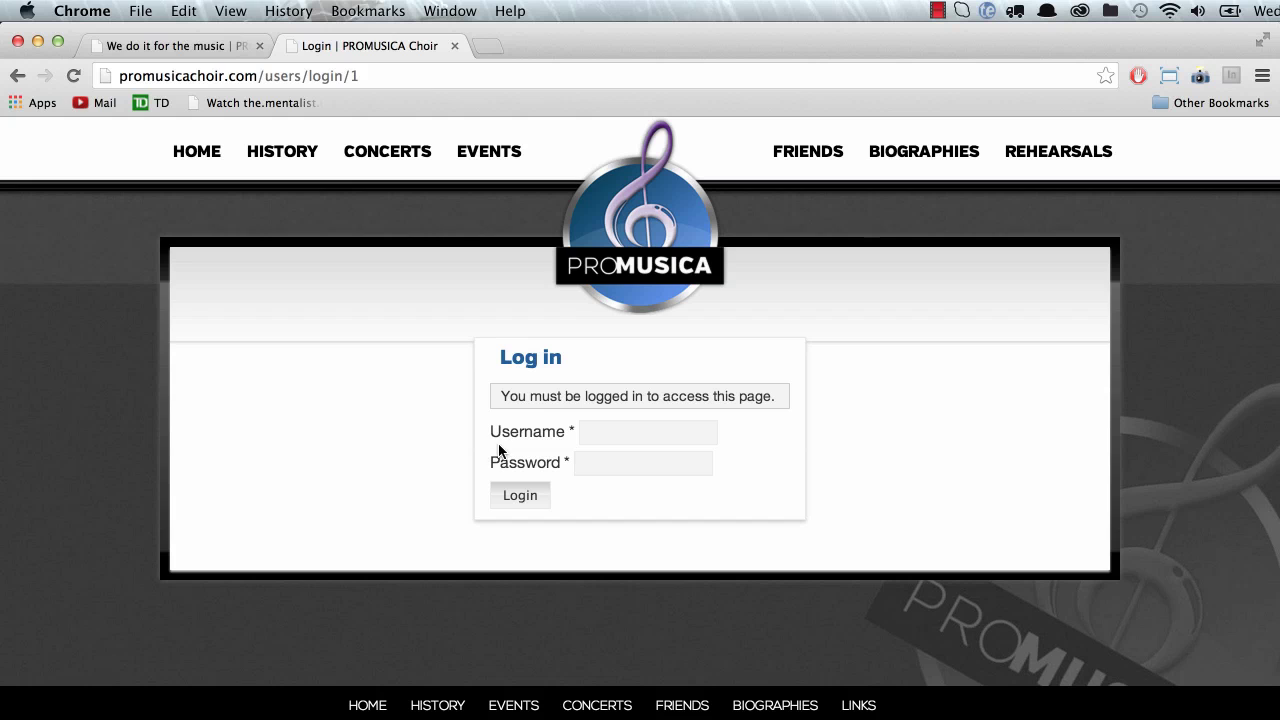
pyautogui.click(195, 42)
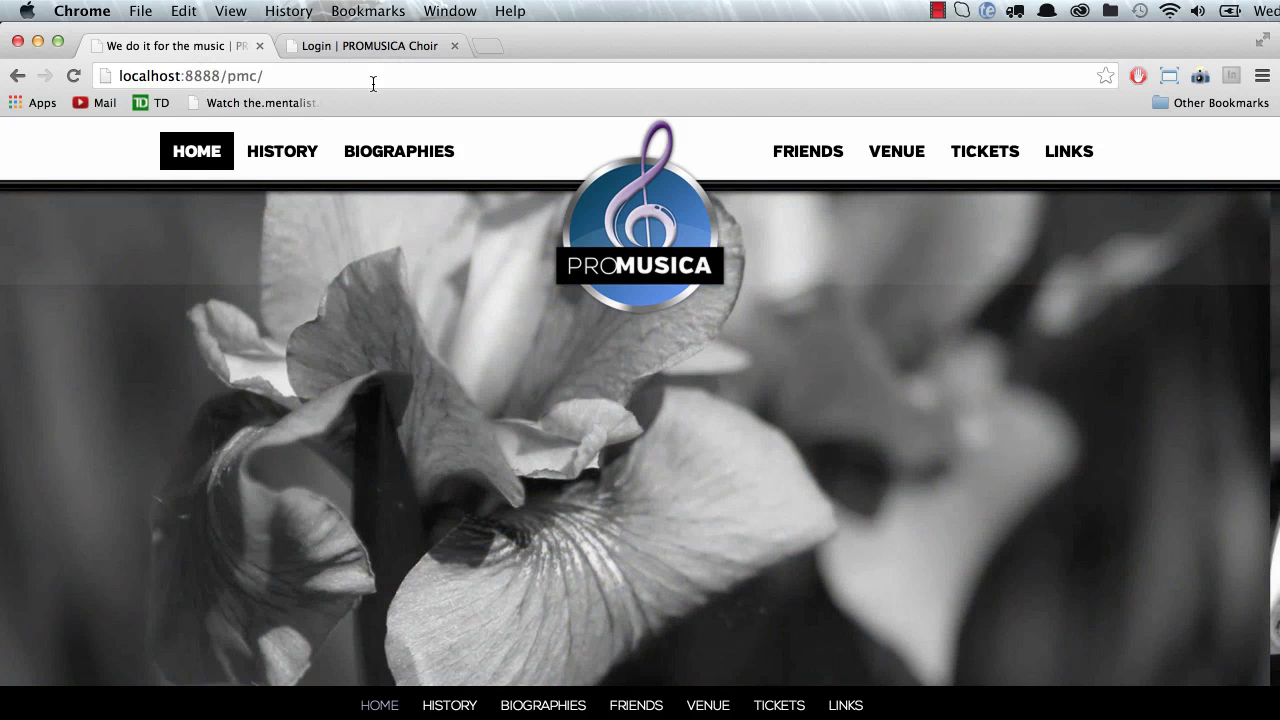
# Step: Load localhost:8888/pmc/admin to reach the local site's Manage Pages list
pyautogui.click(366, 82)
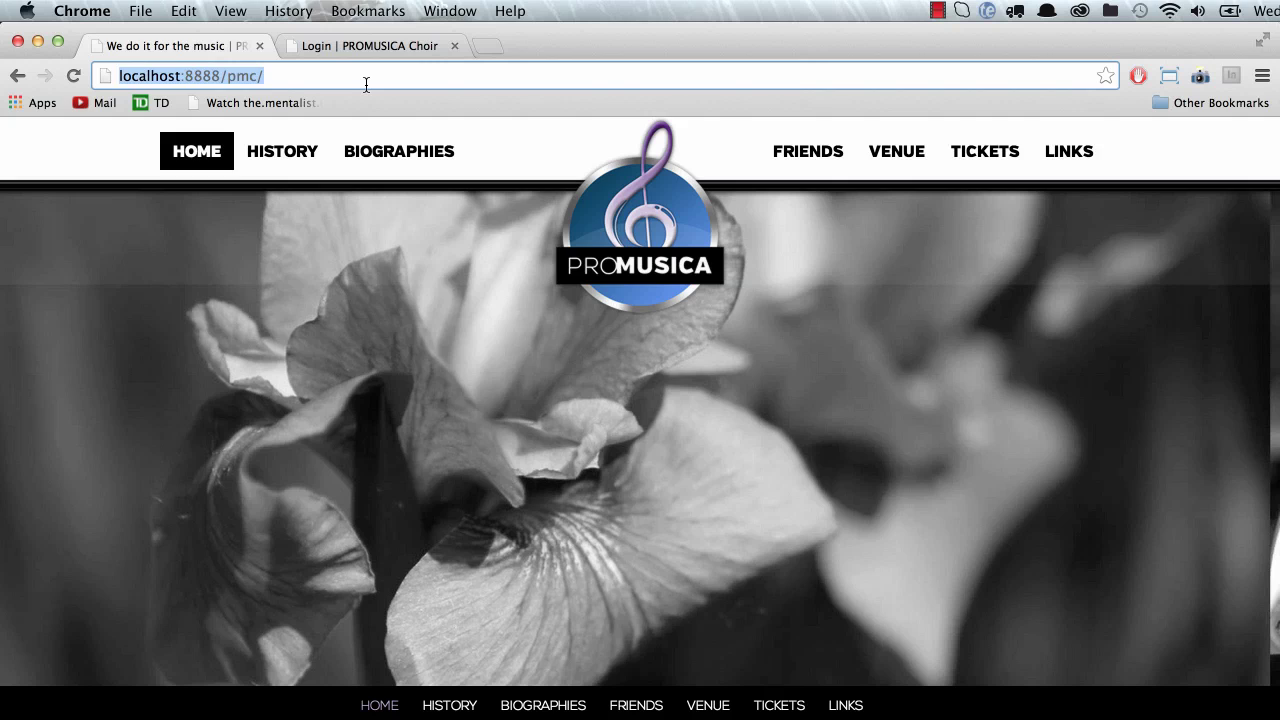
pyautogui.click(366, 82)
pyautogui.write('admin')
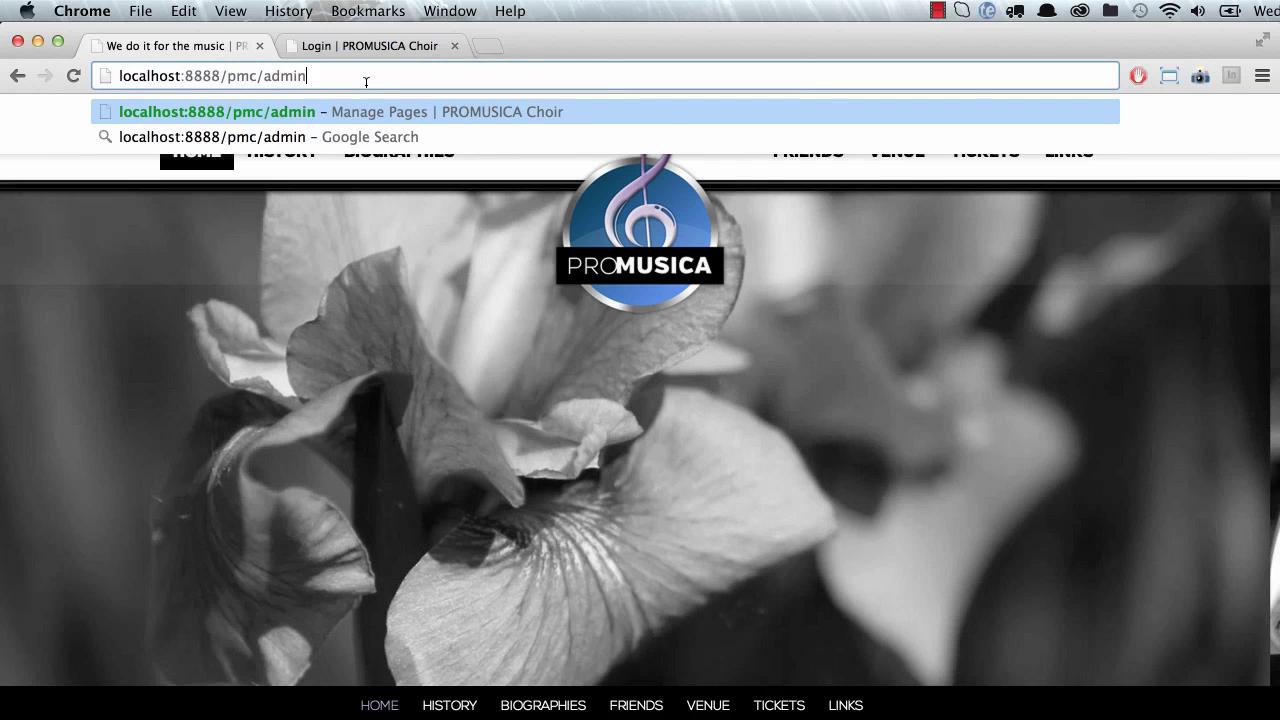
pyautogui.press('Return')
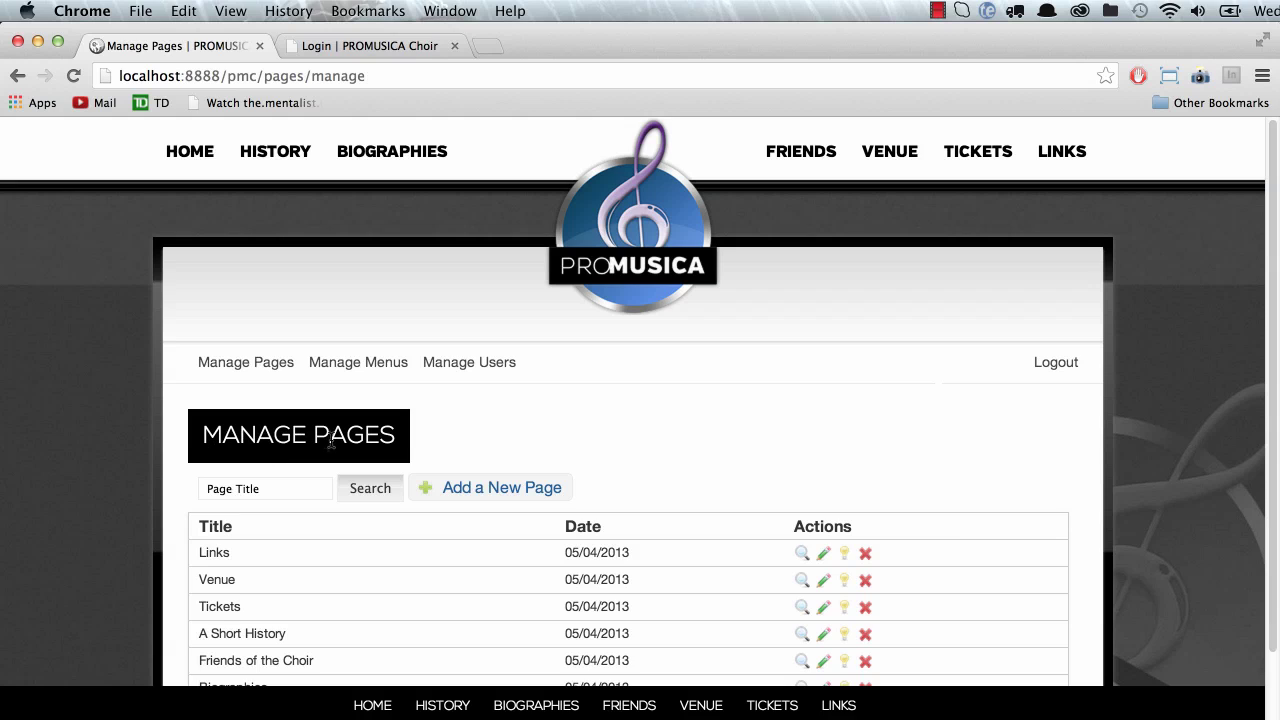
# Step: Log out and sign in with the other account's username and password
pyautogui.click(1056, 362)
pyautogui.click(640, 435)
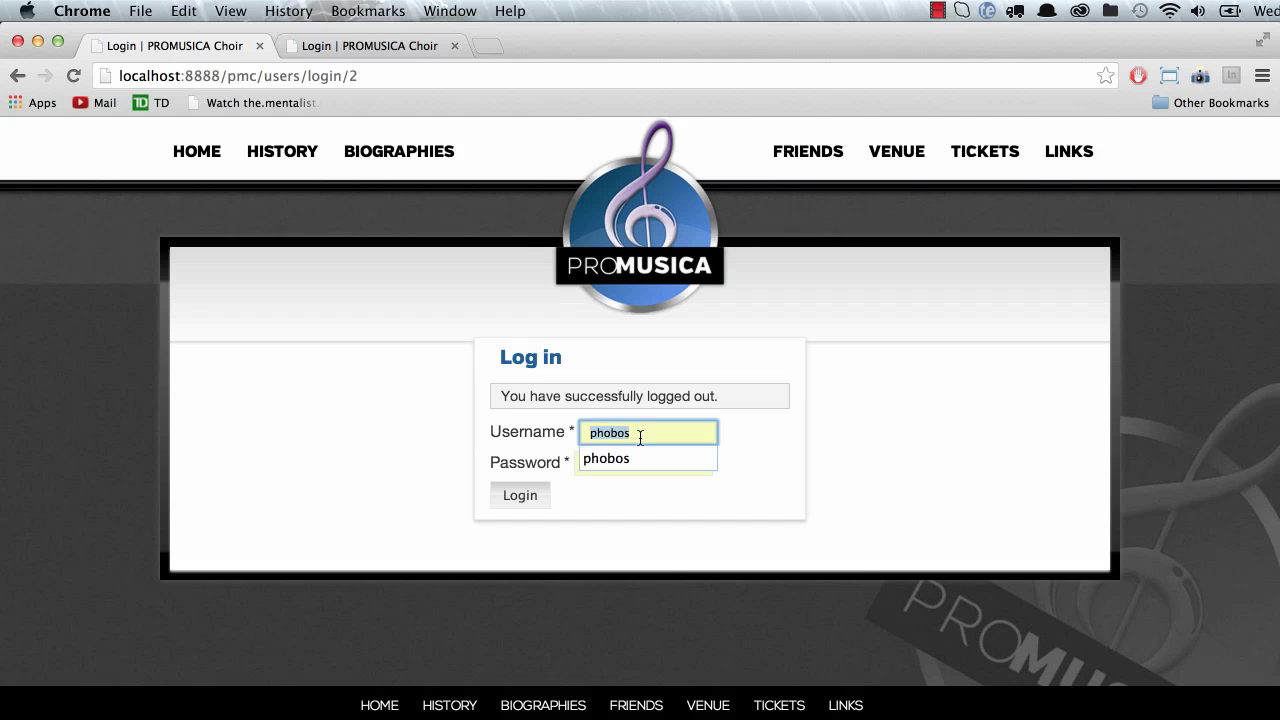
pyautogui.press('BackSpace')
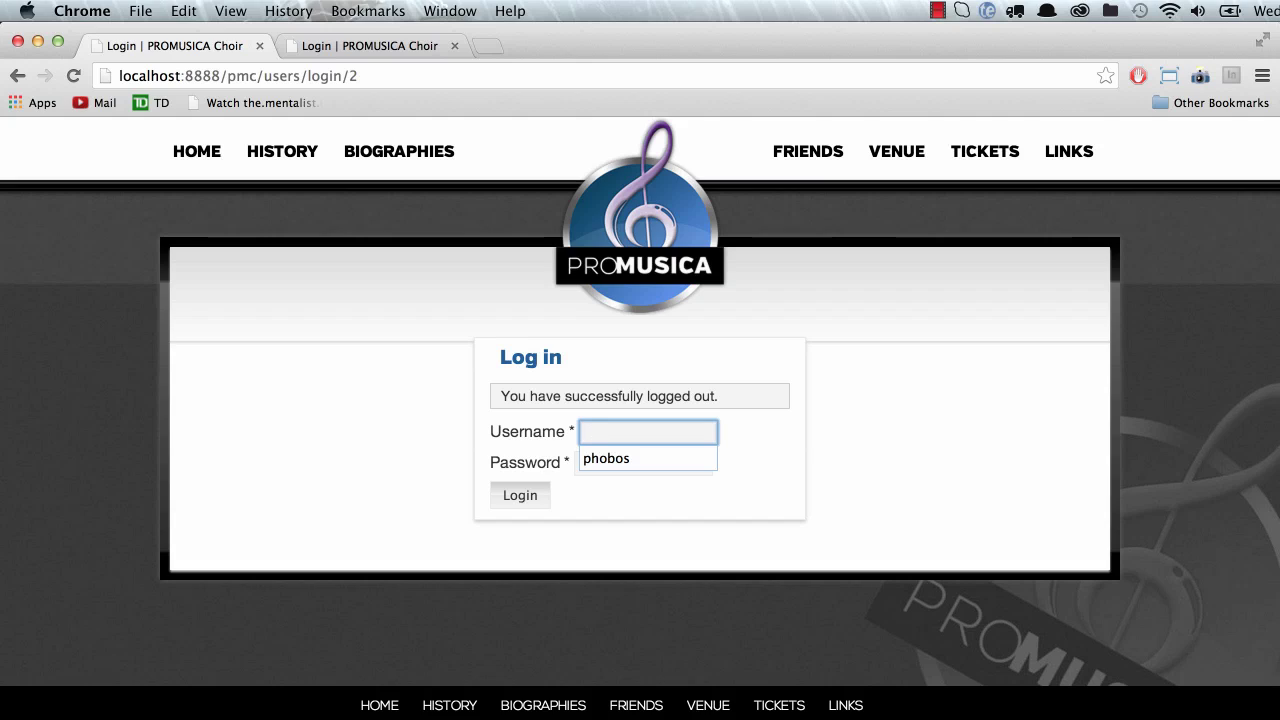
pyautogui.write('rodrigo')
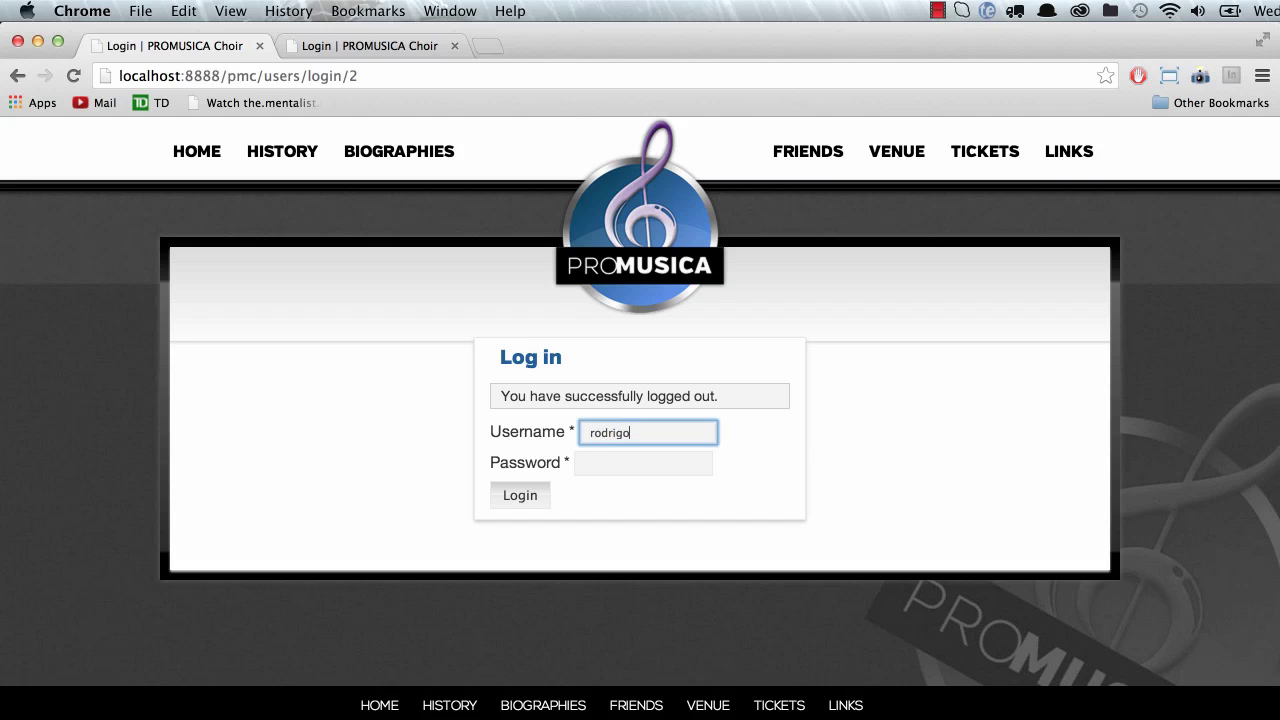
pyautogui.press('Tab')
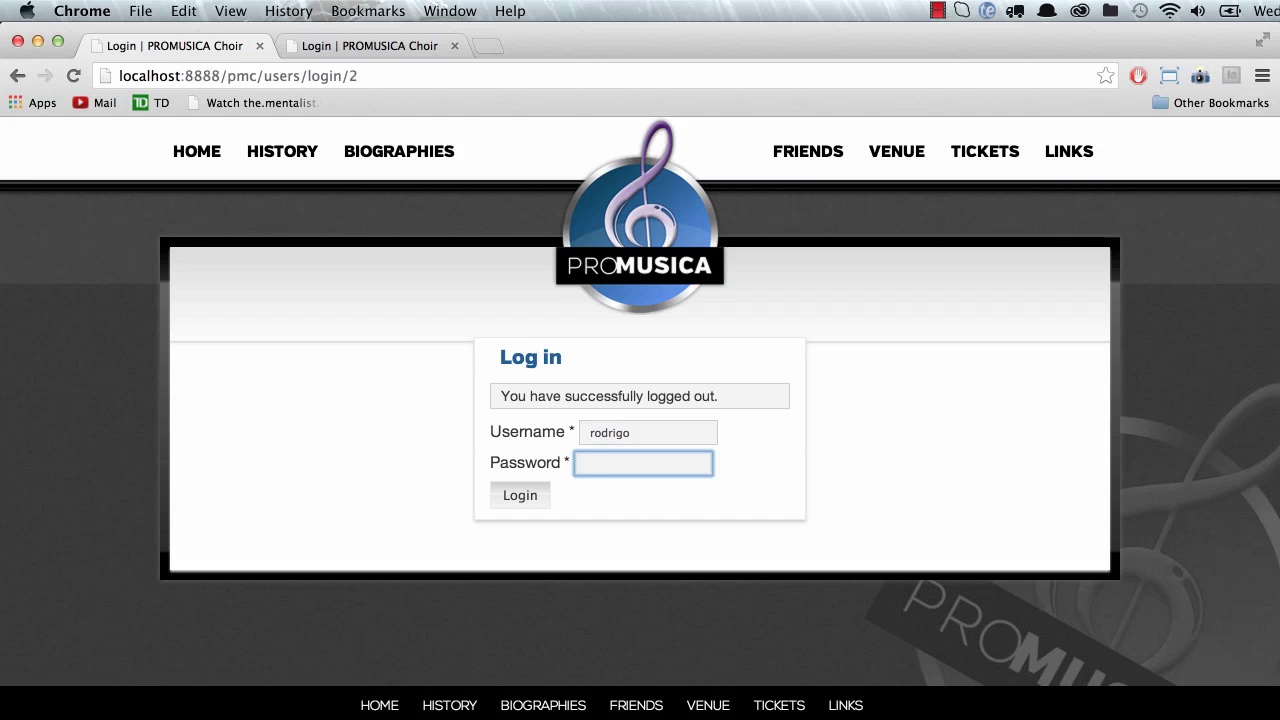
pyautogui.write('•••••••')
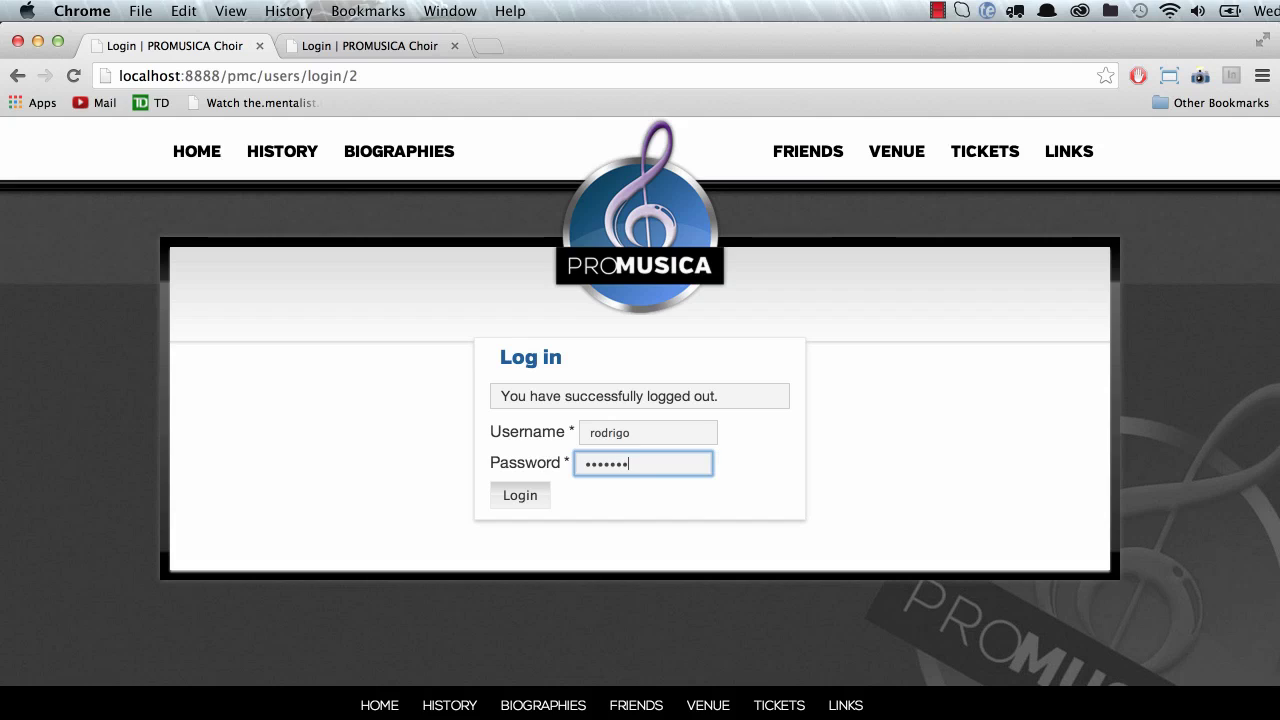
pyautogui.write('••')
pyautogui.press('Return')
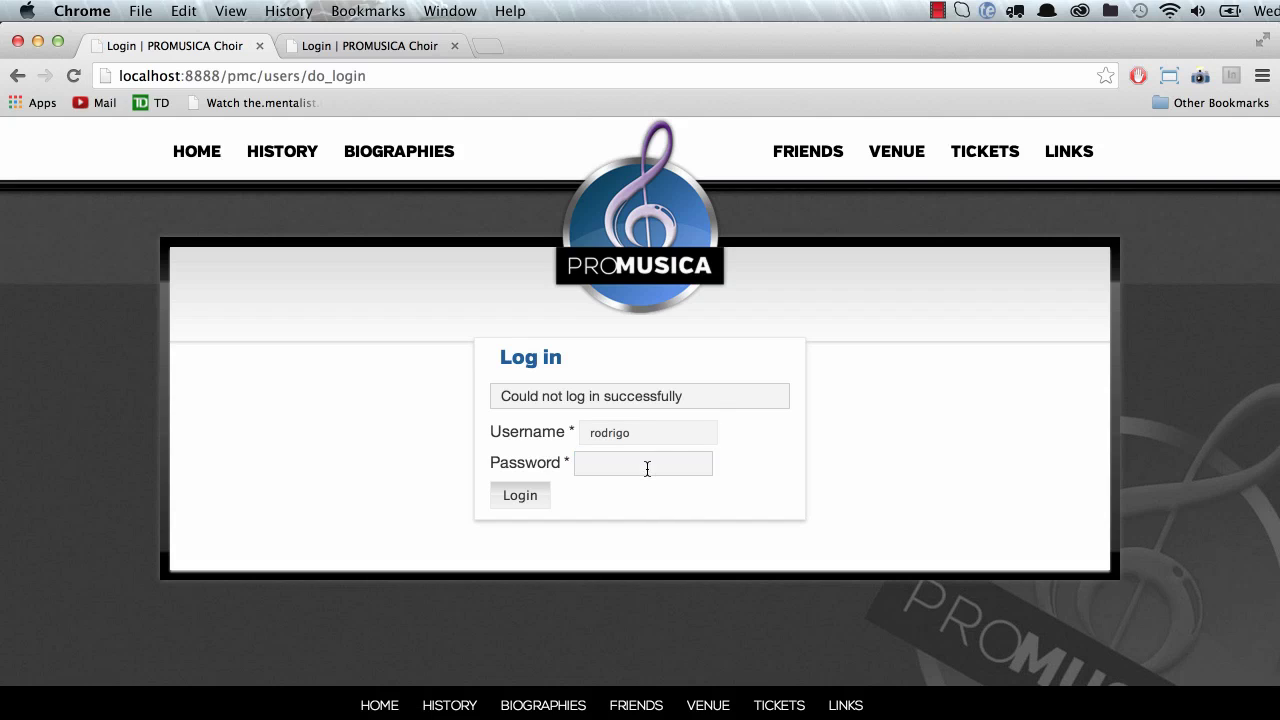
# Step: Retry the failed login with the corrected password and let Chrome save it
pyautogui.click(647, 468)
pyautogui.write('••')
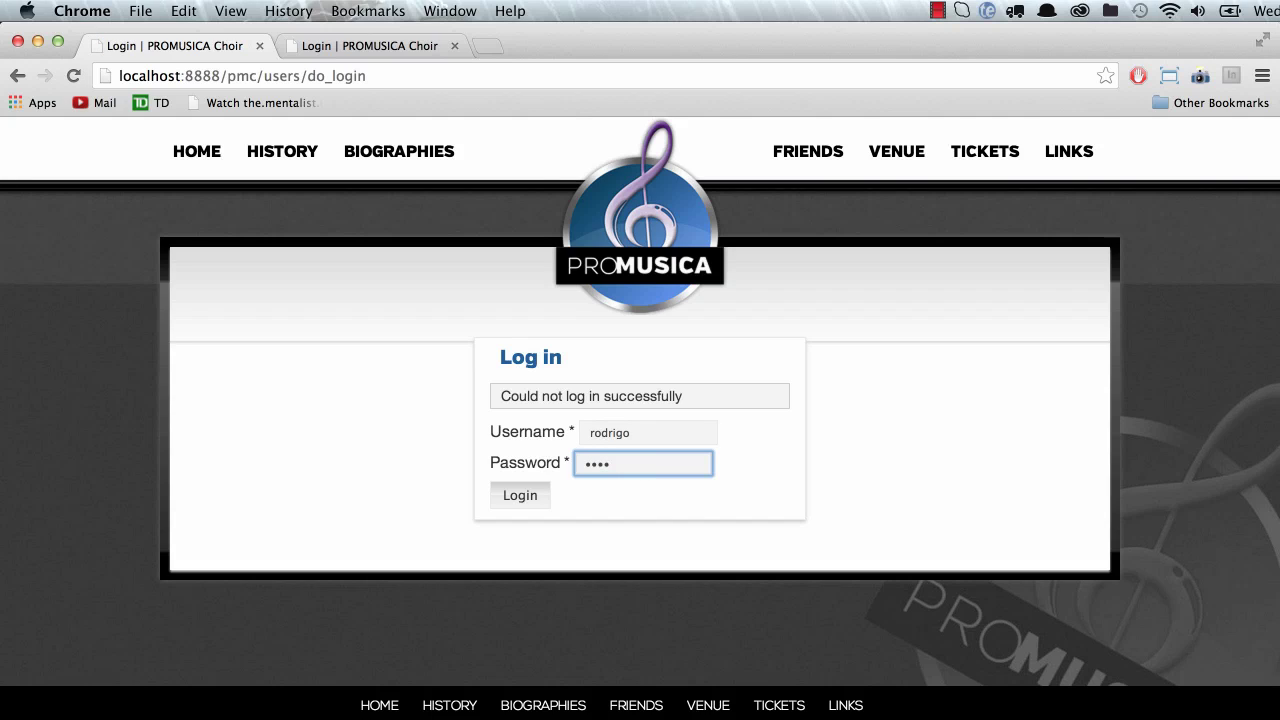
pyautogui.press('Return')
pyautogui.click(650, 464)
pyautogui.write('•••••••••')
pyautogui.press('Return')
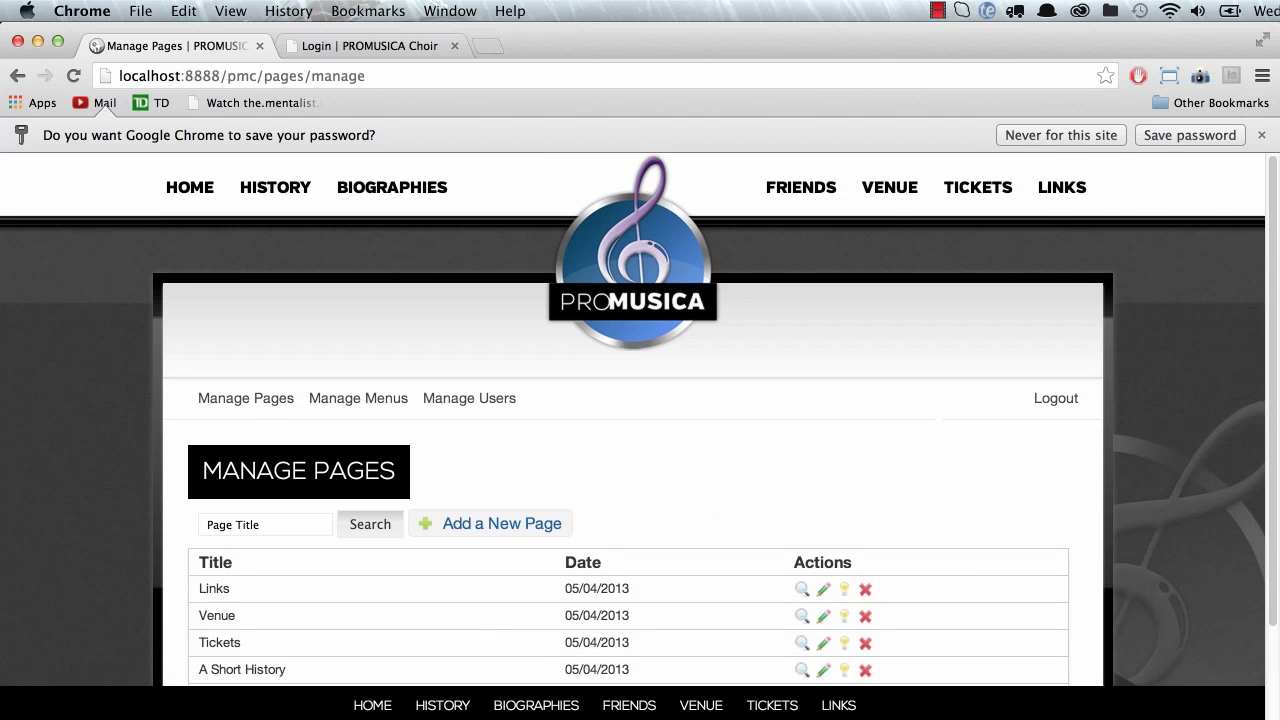
pyautogui.click(1188, 135)
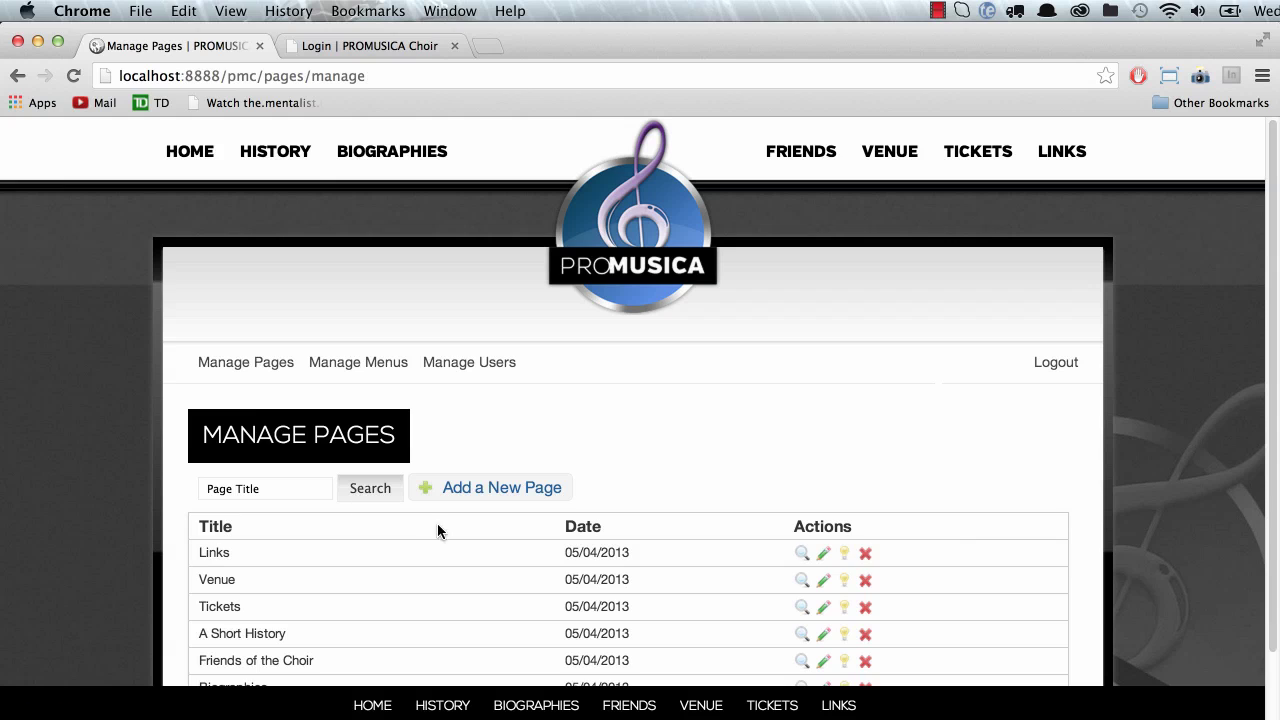
# Step: Start a new page and enter the Display Title Concerts
pyautogui.click(506, 491)
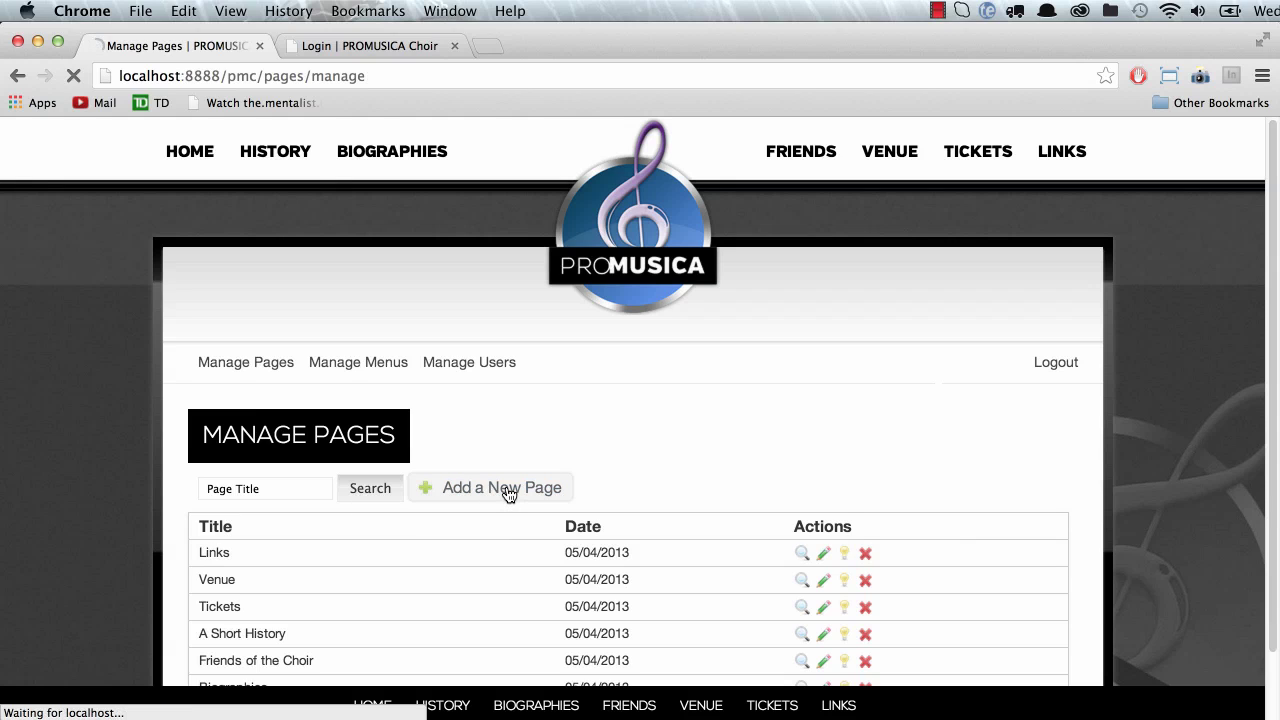
pyautogui.scroll(-1, 401, 519)
pyautogui.scroll(-5, 401, 515)
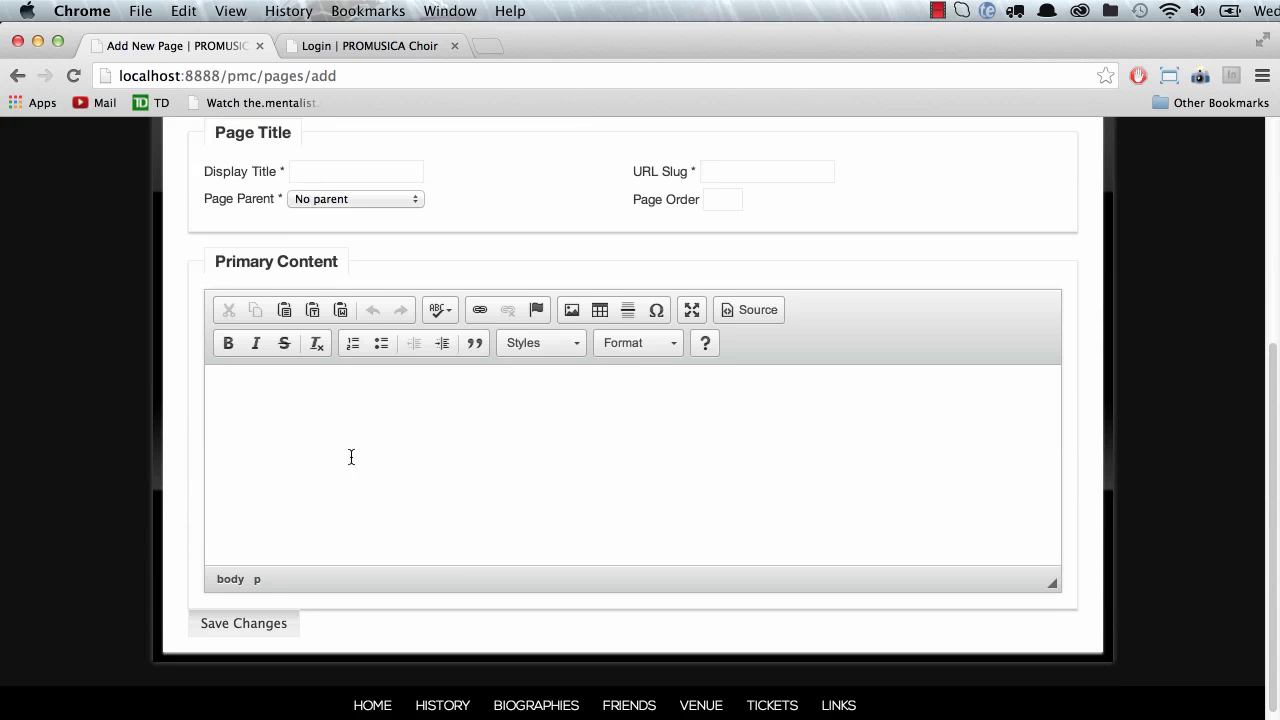
pyautogui.scroll(5, 340, 233)
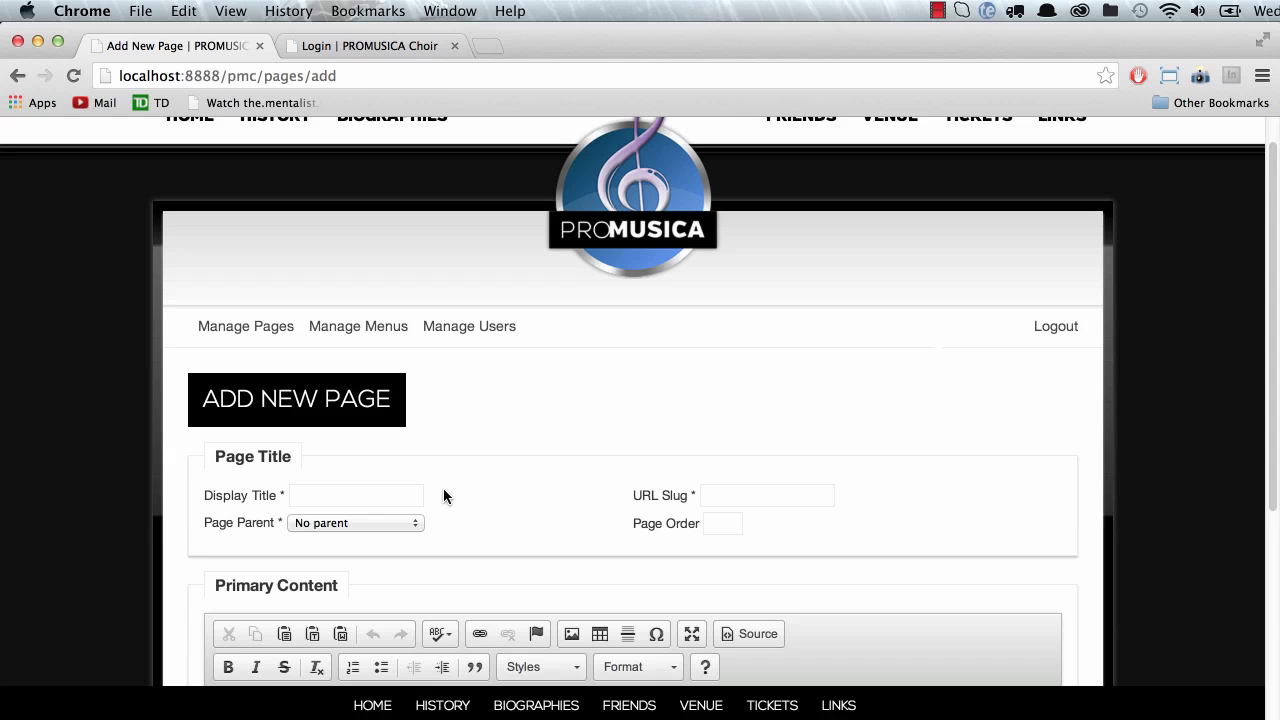
pyautogui.click(346, 496)
pyautogui.scroll(2, 360, 493)
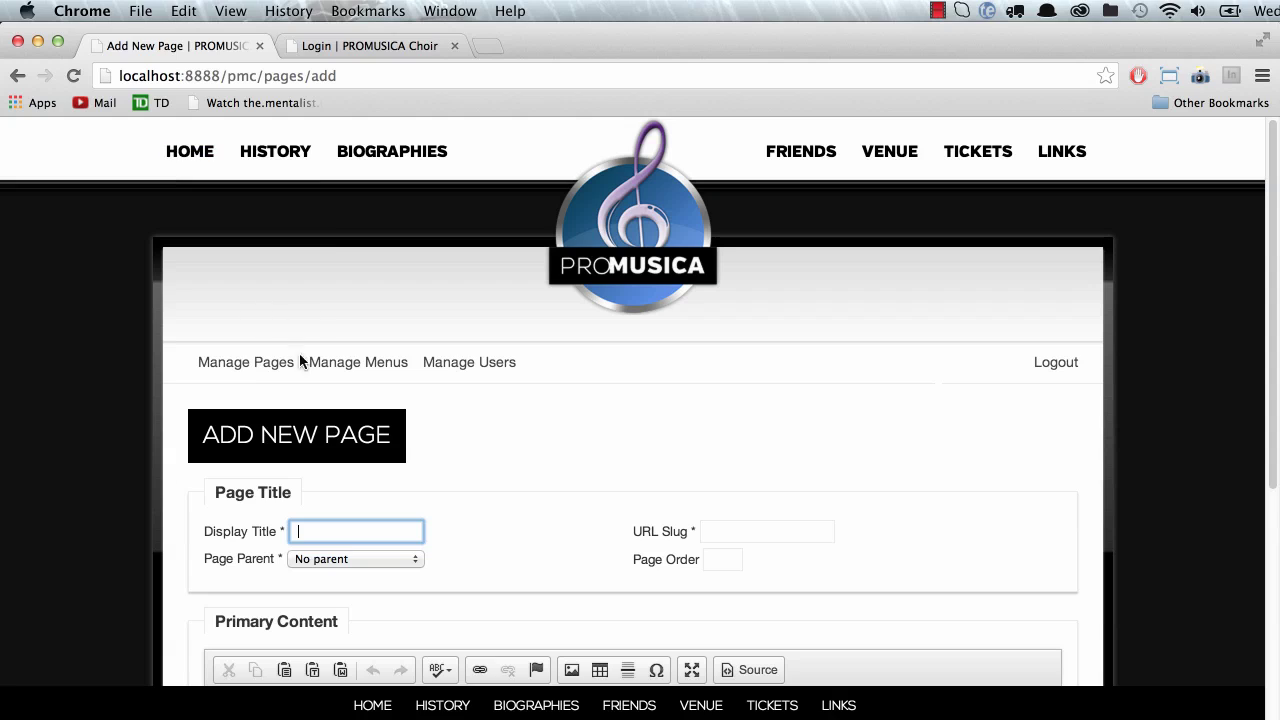
pyautogui.click(354, 536)
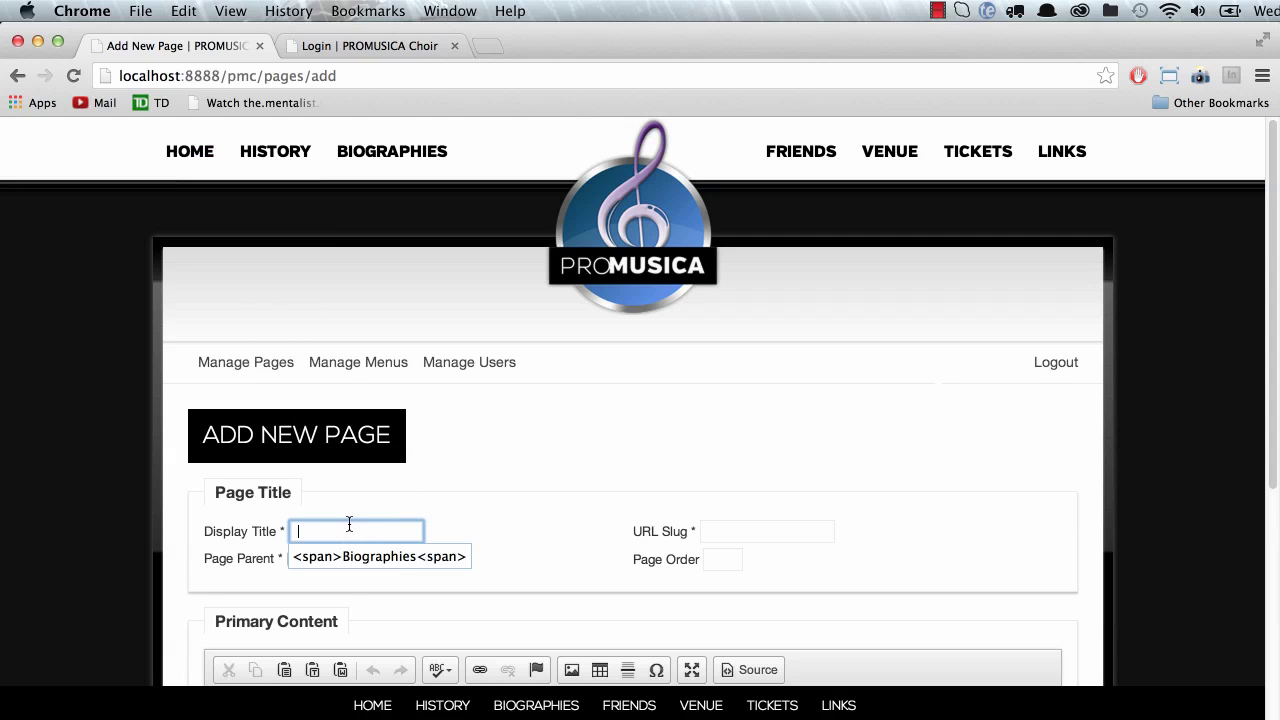
pyautogui.write('Cont')
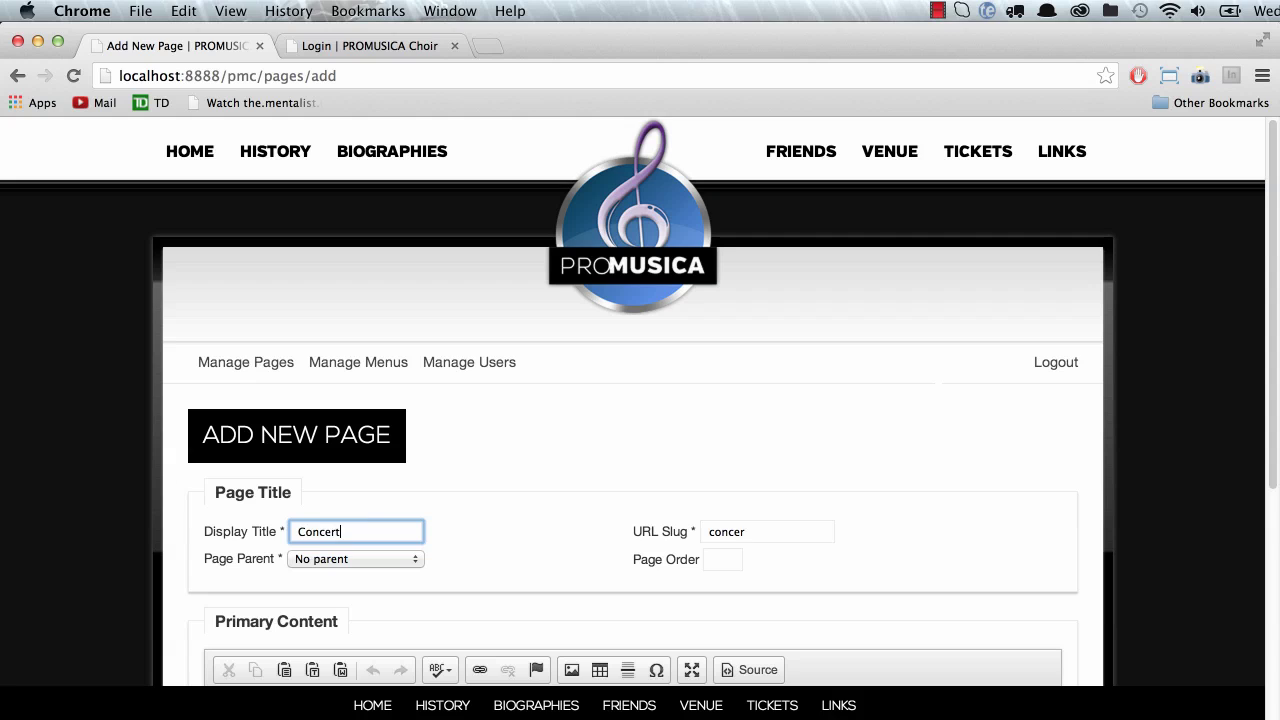
pyautogui.write('erts')
pyautogui.press('Tab')
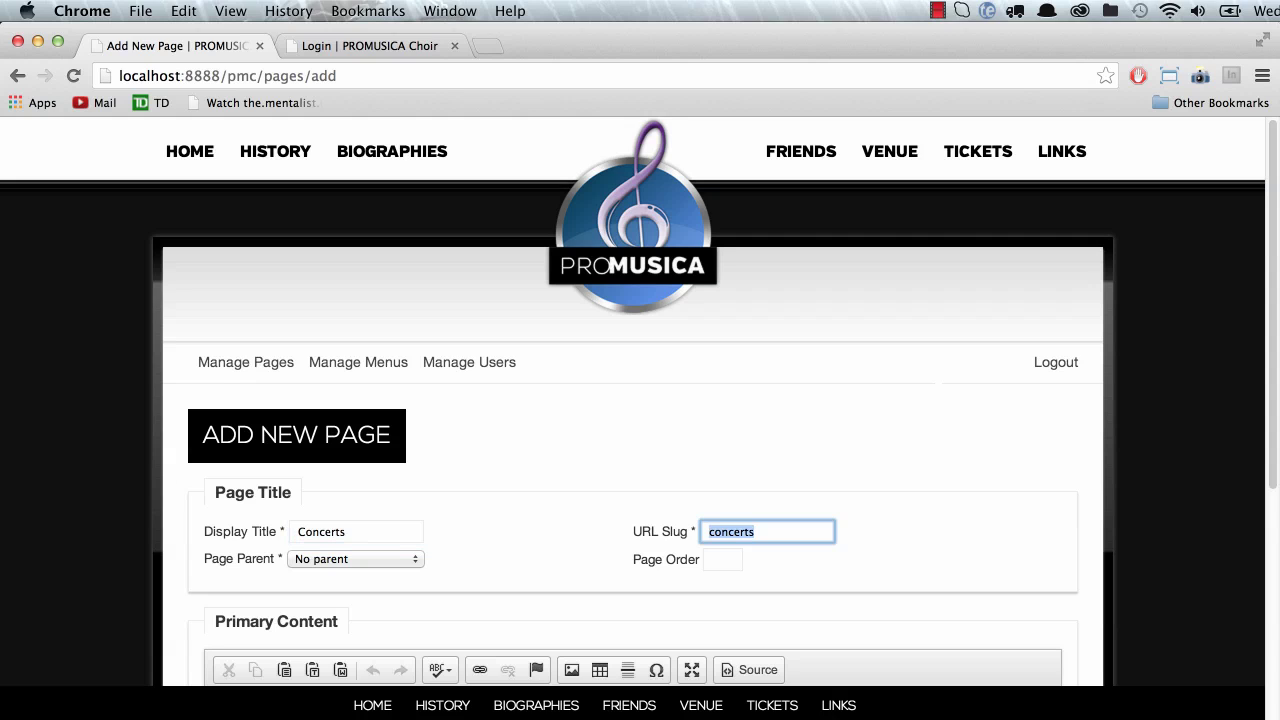
# Step: Keep the URL slug concerts and leave Page Parent as No parent
pyautogui.scroll(-5, 513, 568)
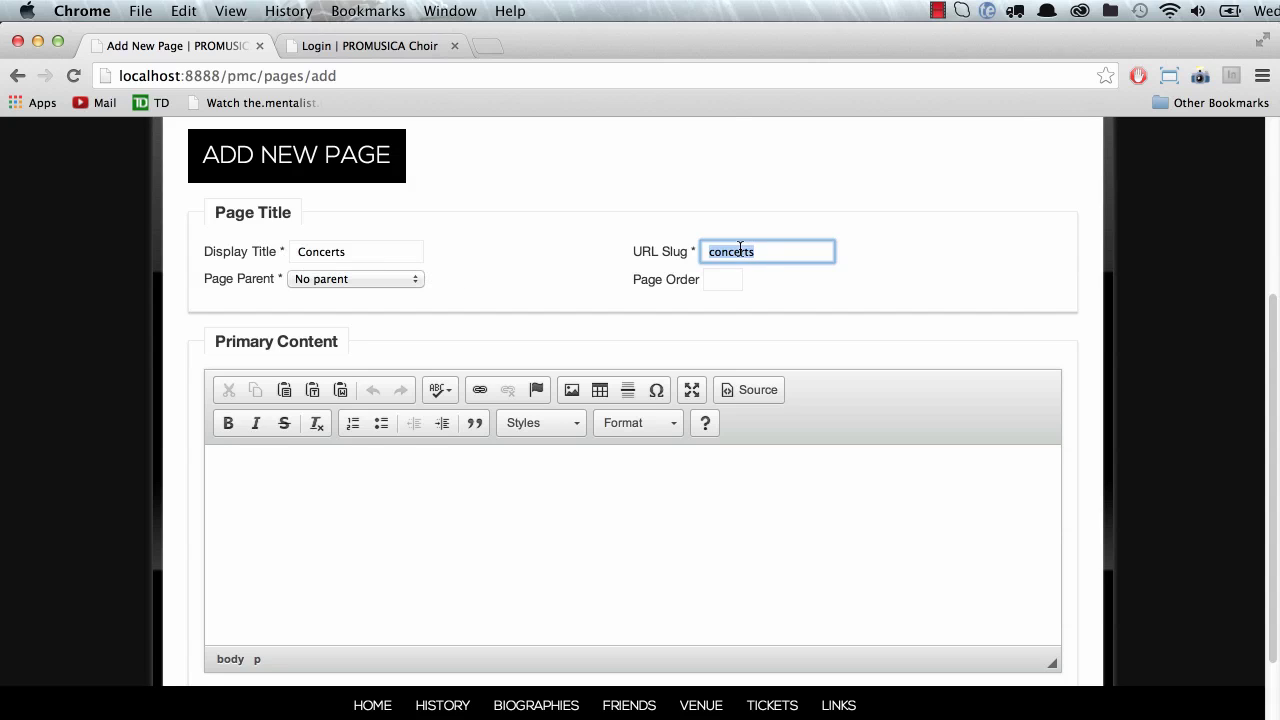
pyautogui.doubleClick(324, 75)
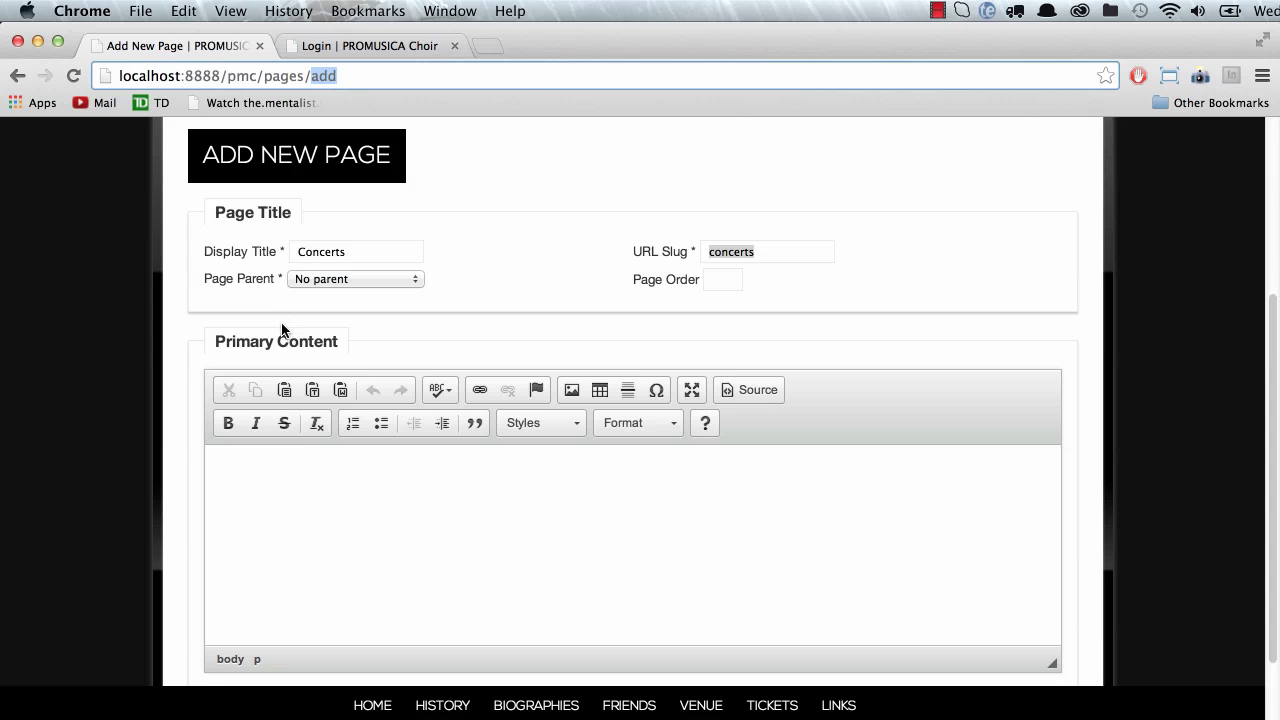
pyautogui.click(386, 278)
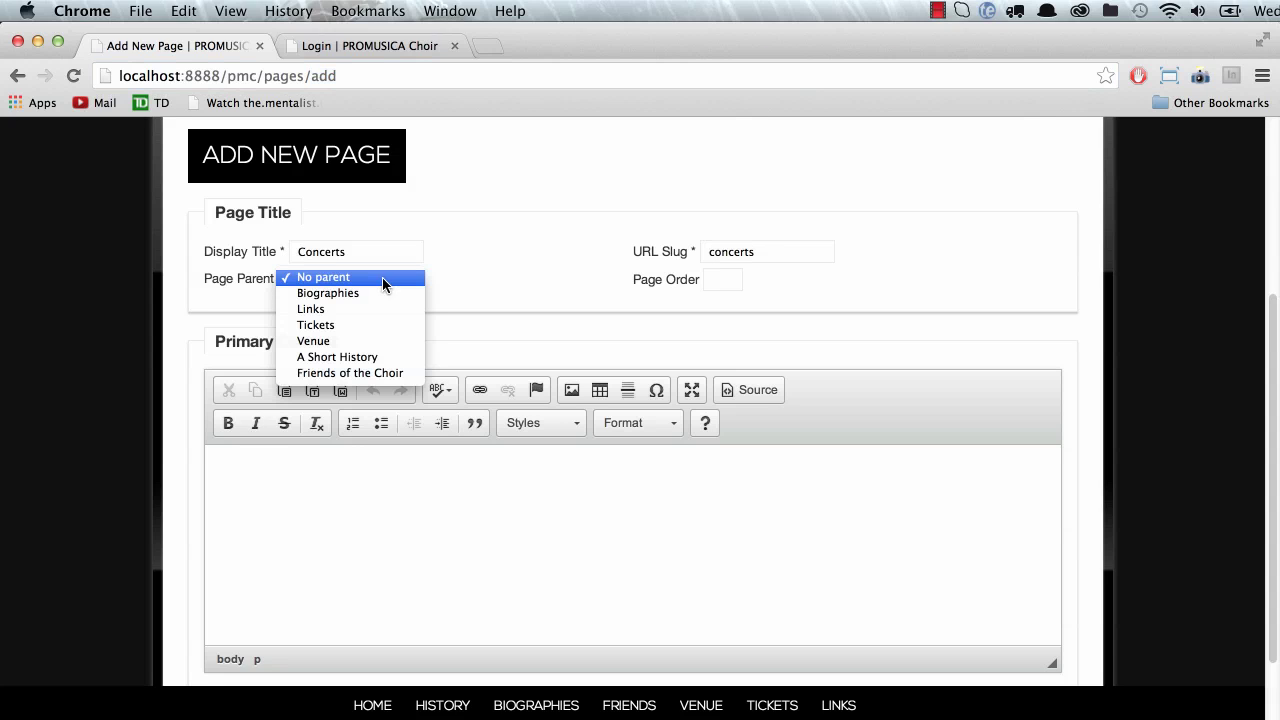
pyautogui.click(517, 277)
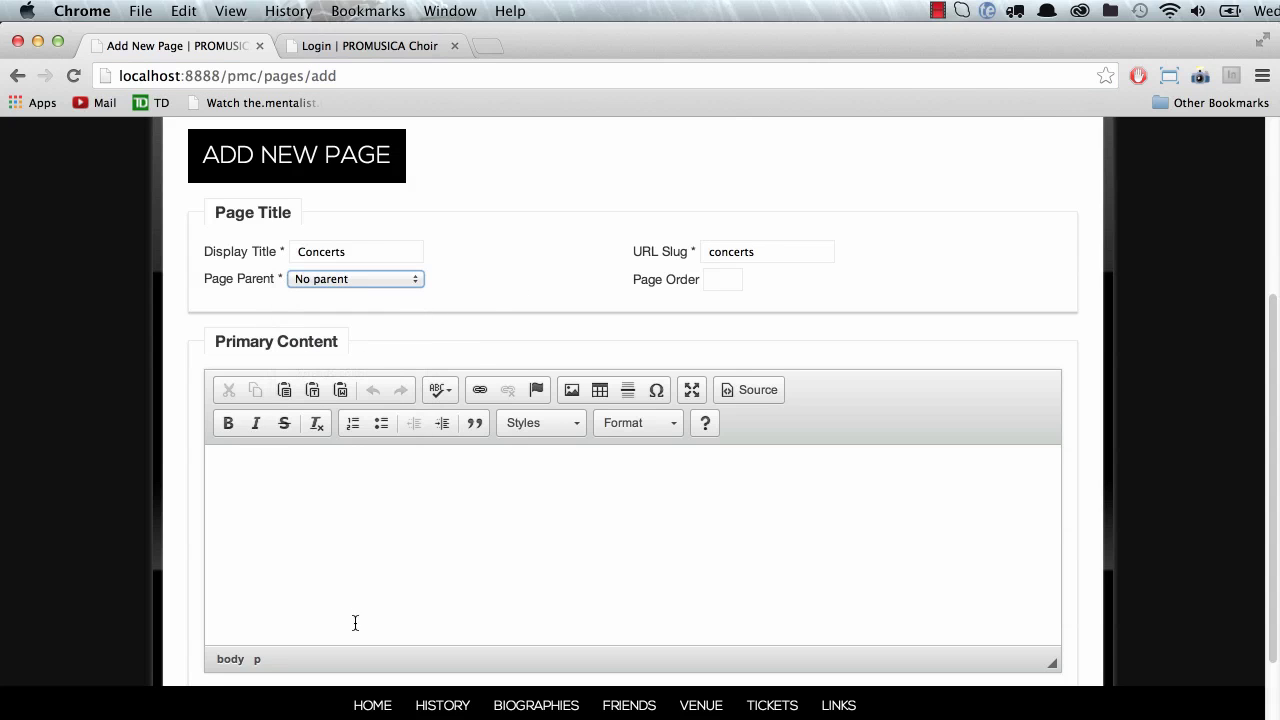
pyautogui.click(382, 579)
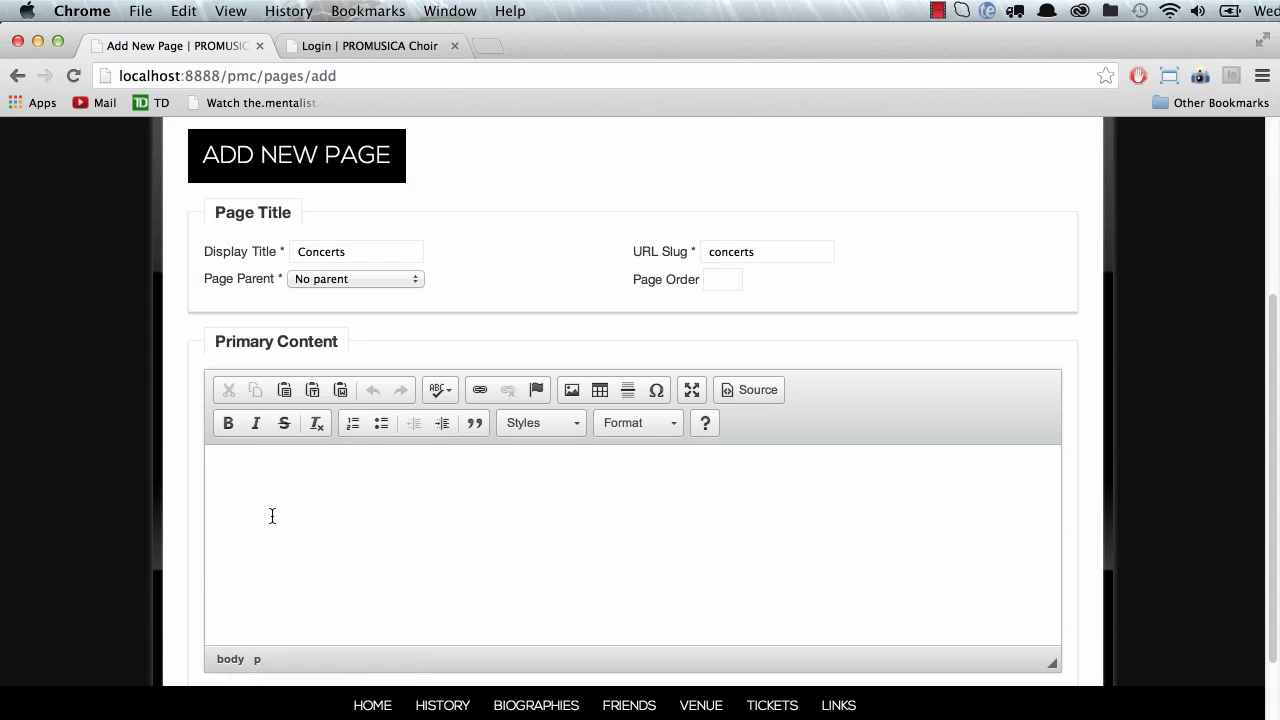
# Step: Generate two Lorem Ipsum paragraphs and select 'Lorem Ipsum' ending the first paragraph
pyautogui.scroll(-2, 163, 491)
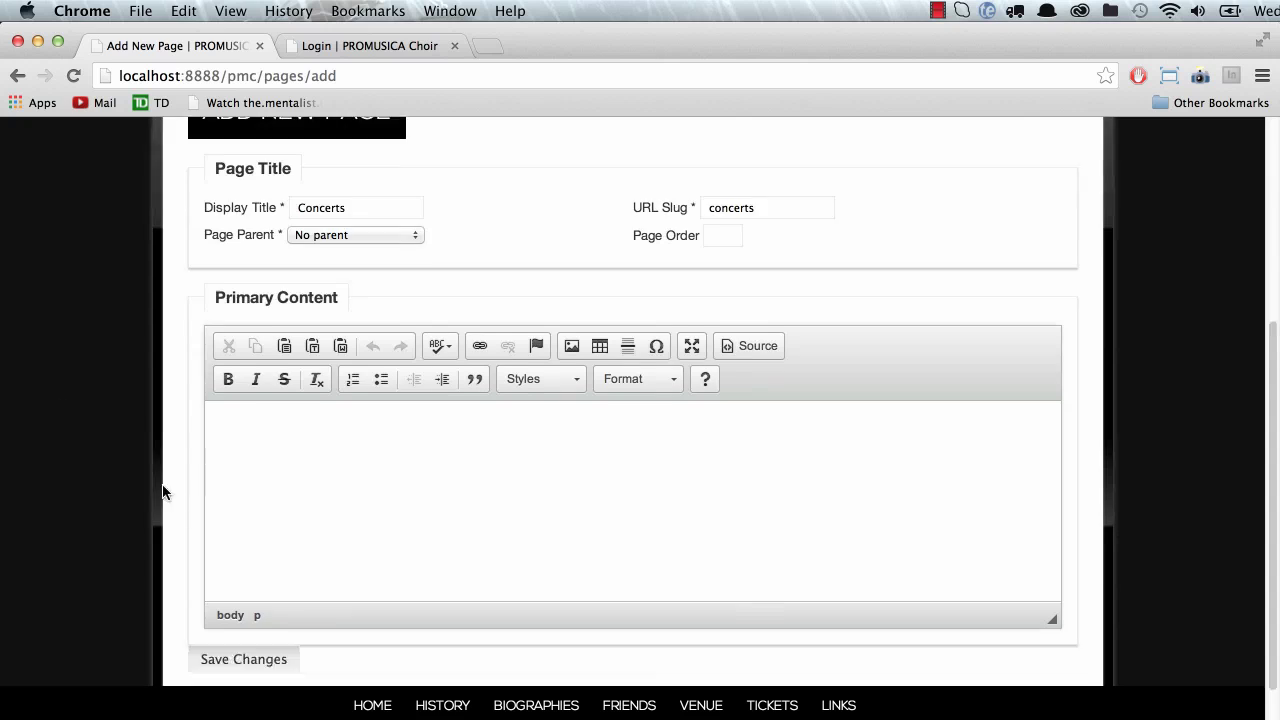
pyautogui.scroll(5, 177, 491)
pyautogui.scroll(-5, 240, 587)
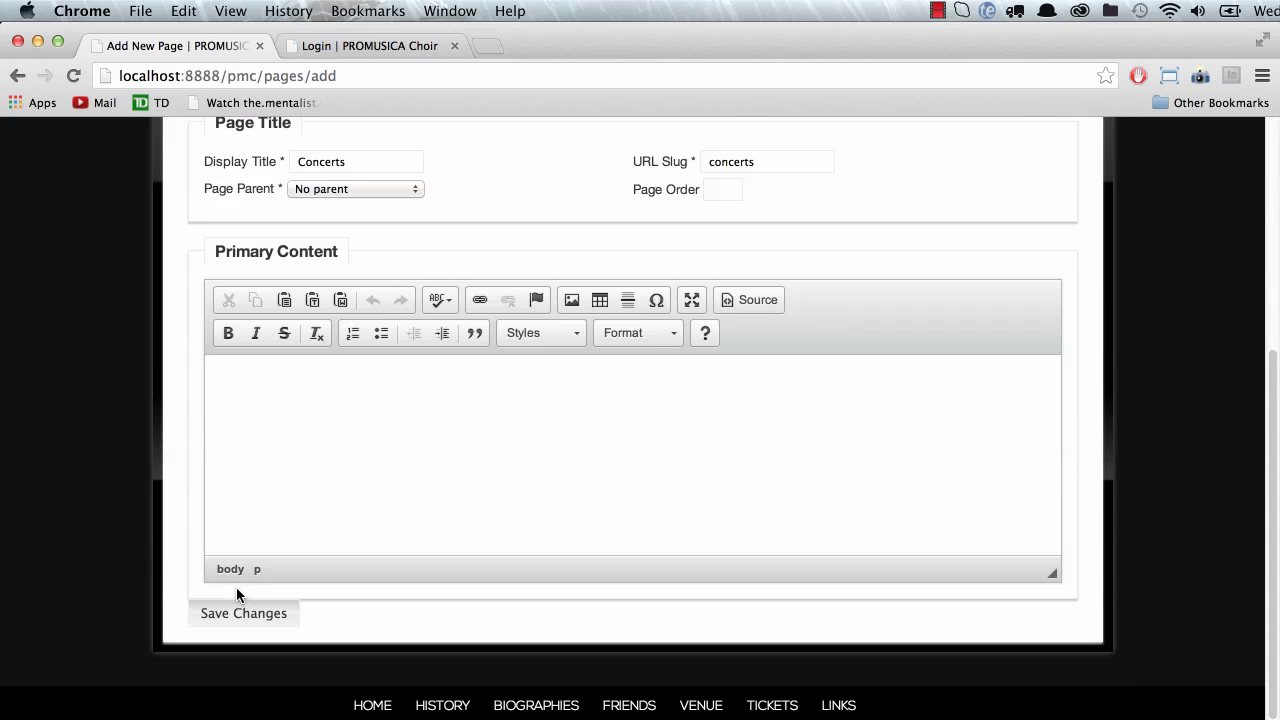
pyautogui.click(258, 436)
pyautogui.write('dld')
pyautogui.press('super+a')
pyautogui.press('BackSpace')
pyautogui.write('lorem')
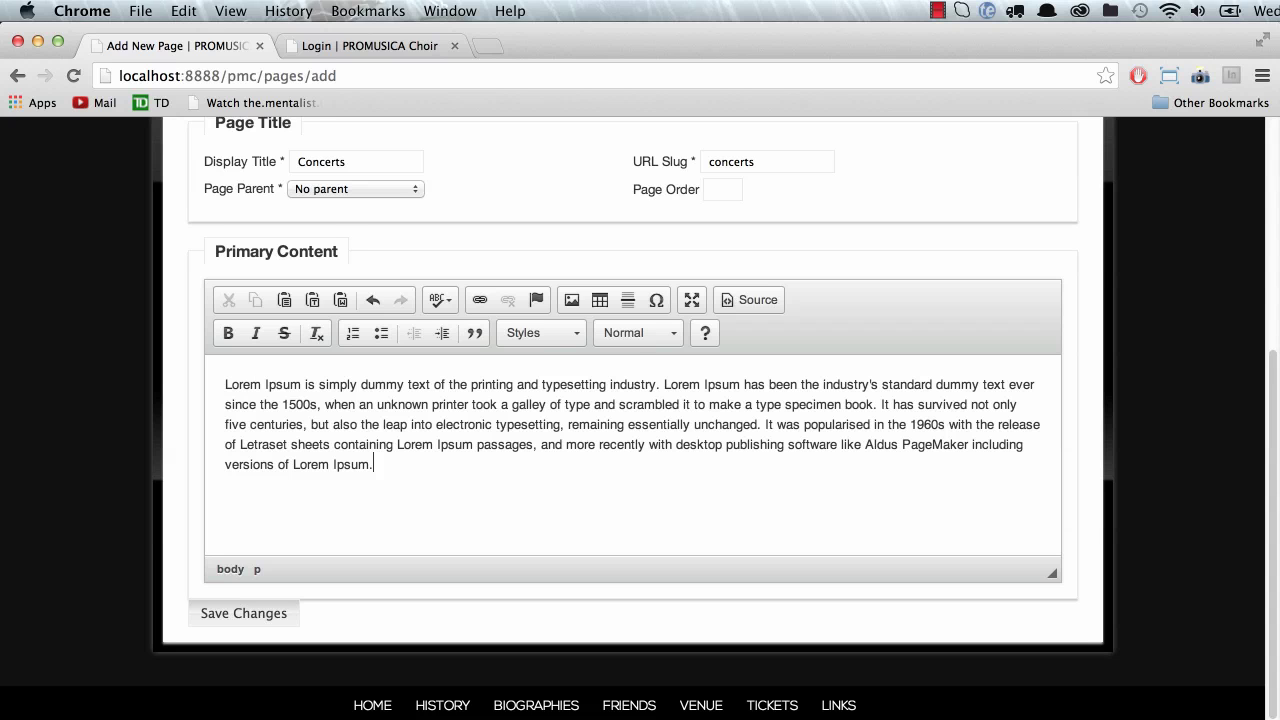
pyautogui.write('lorem')
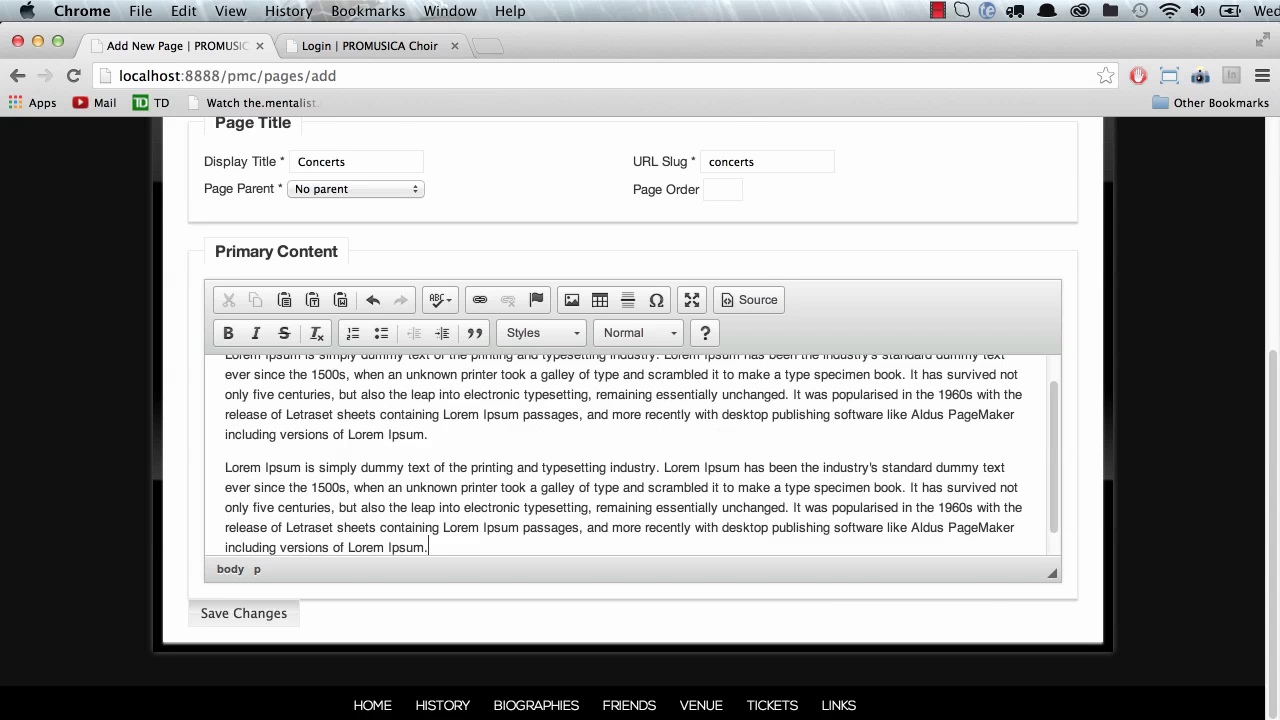
pyautogui.scroll(3, 288, 434)
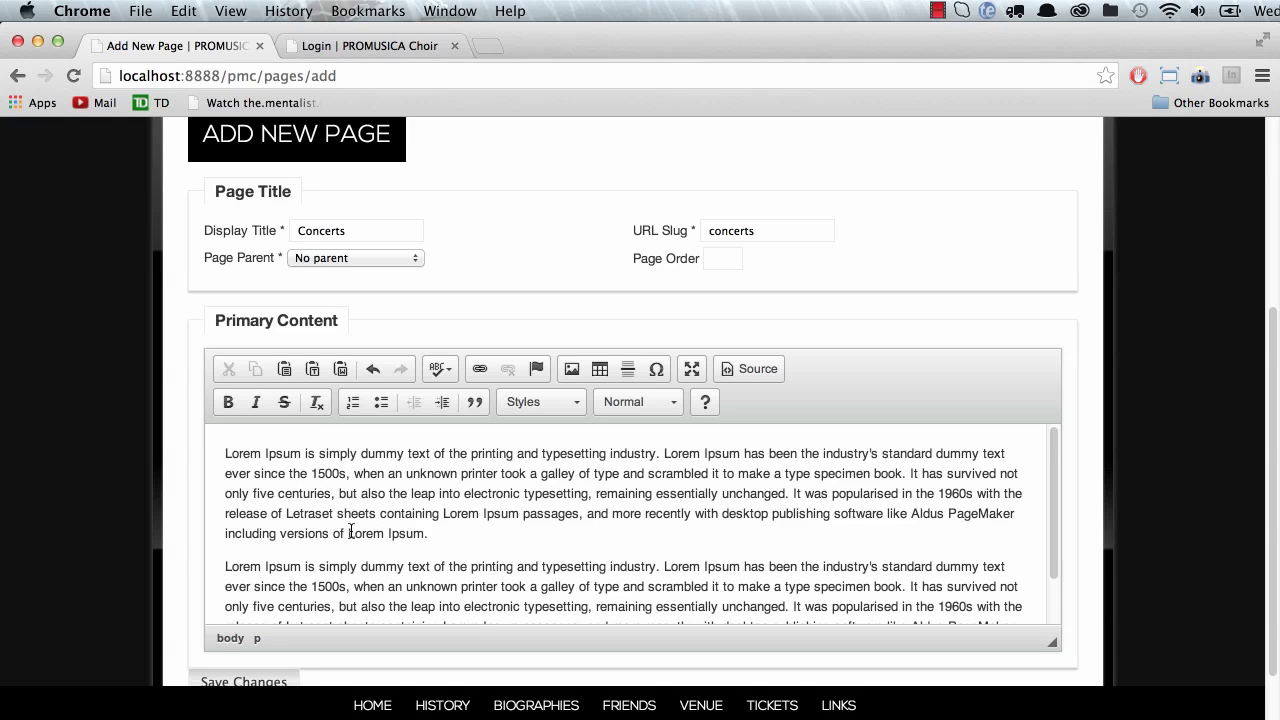
pyautogui.moveTo(347, 533); pyautogui.dragTo(423, 533)
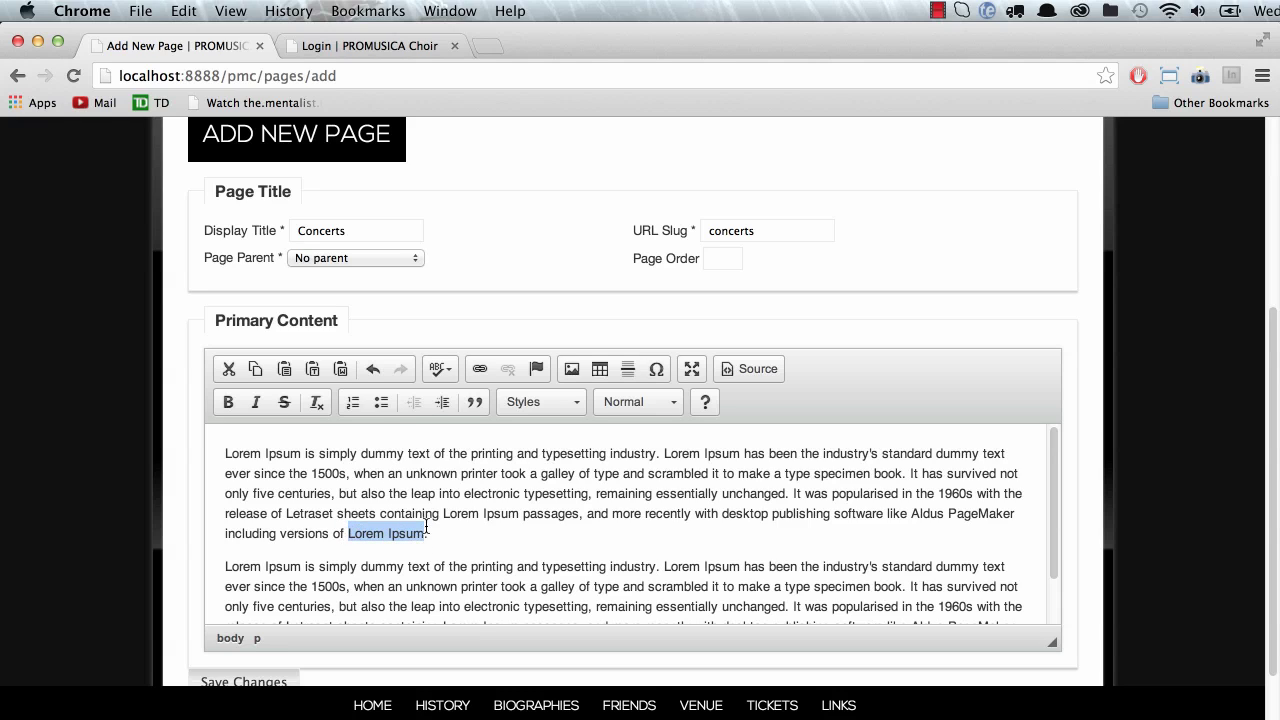
# Step: Upload test-pdf.pdf from the Desktop to the server as the link target
pyautogui.click(482, 369)
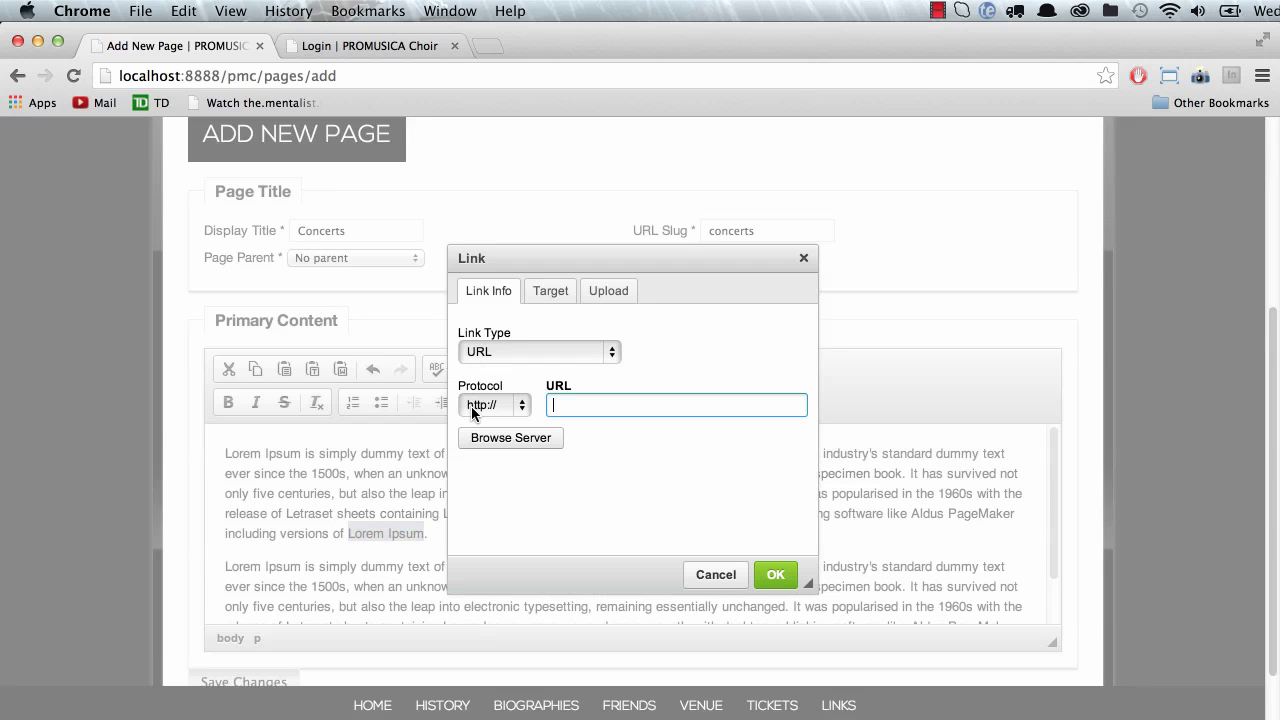
pyautogui.write('google.com')
pyautogui.click(590, 292)
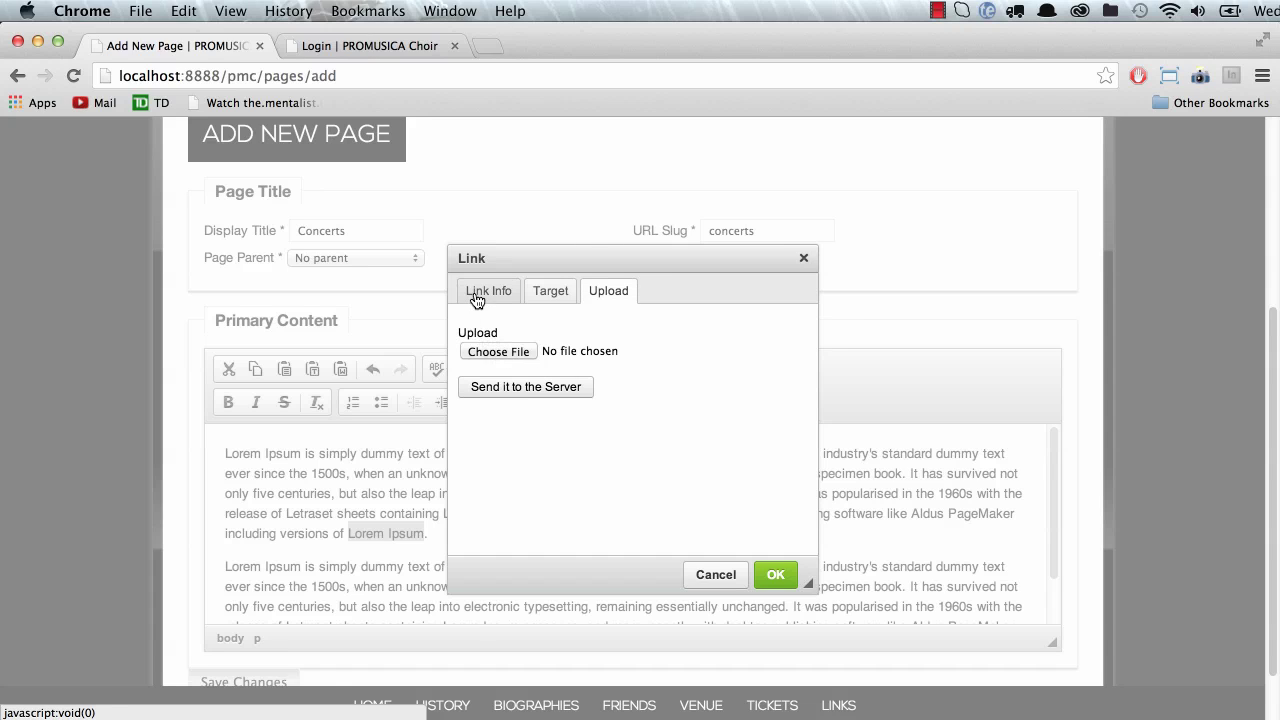
pyautogui.click(492, 354)
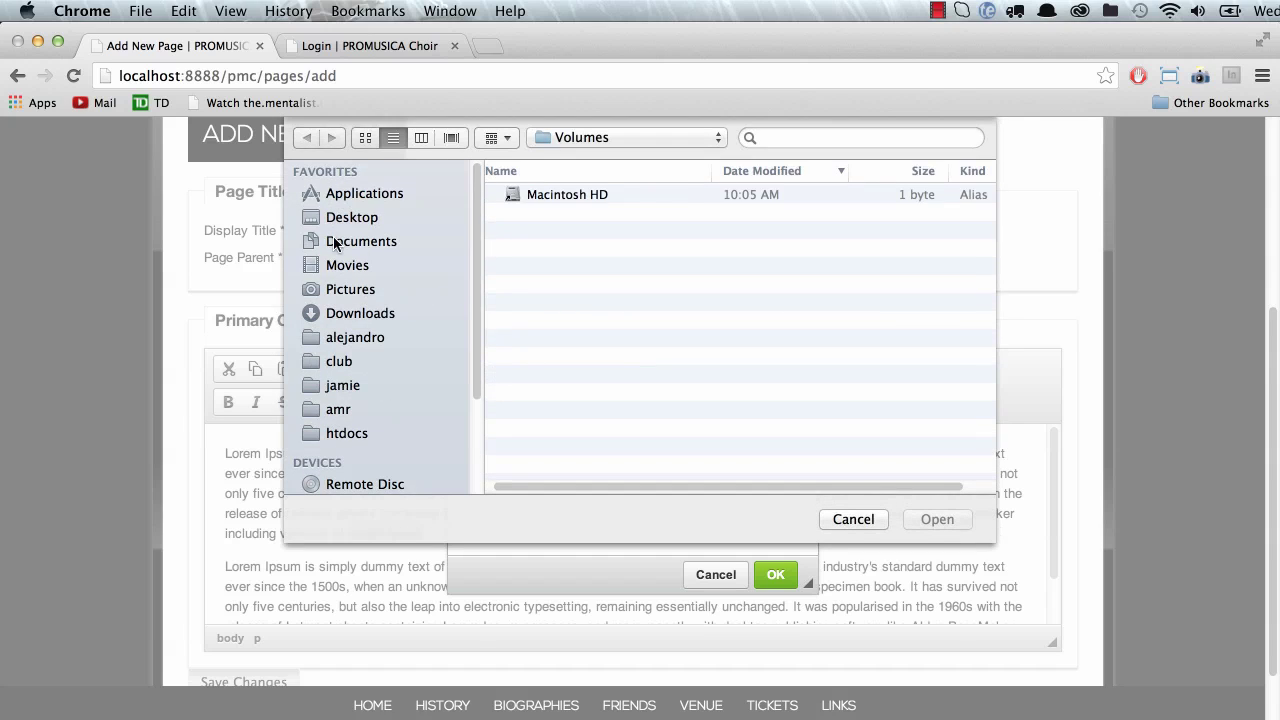
pyautogui.click(360, 216)
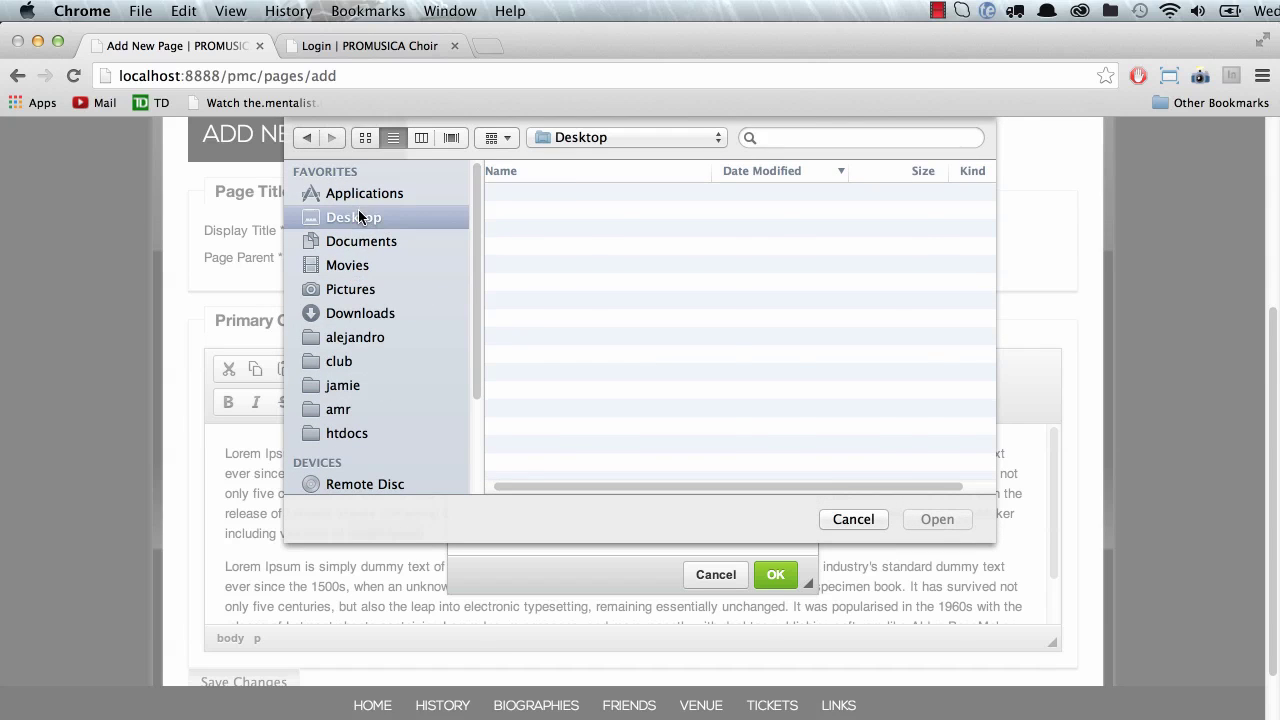
pyautogui.click(546, 194)
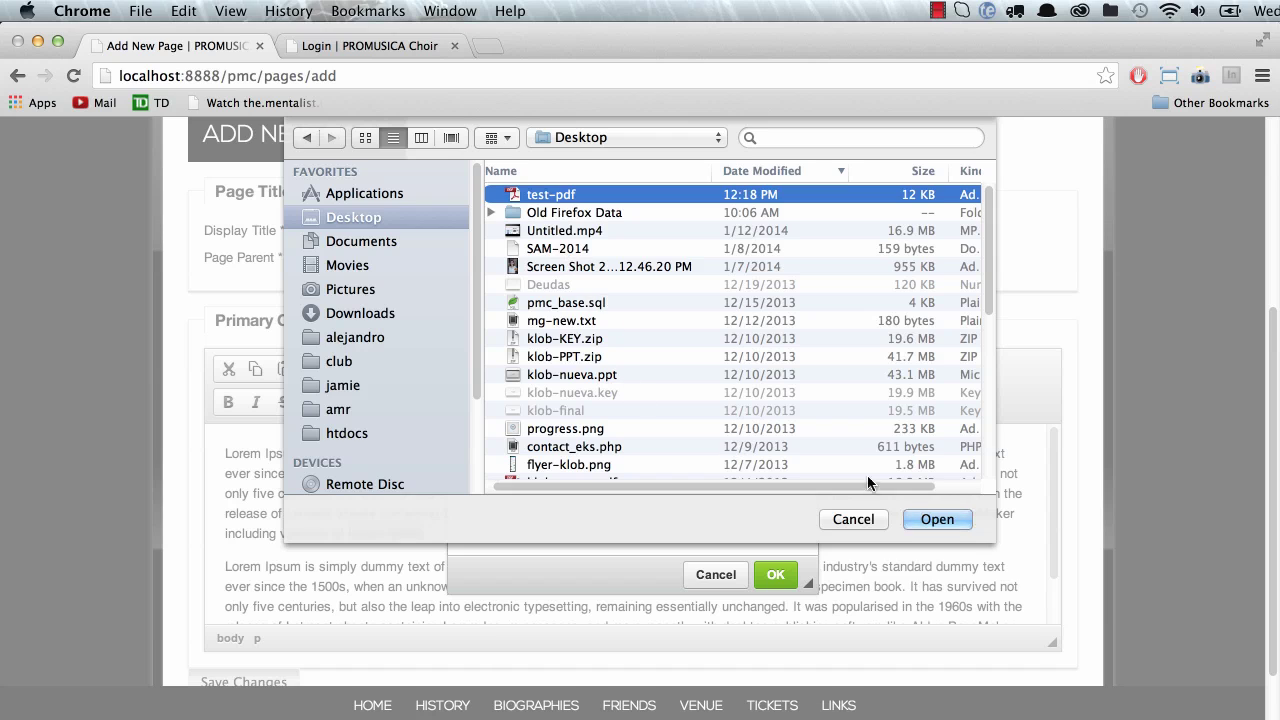
pyautogui.click(937, 519)
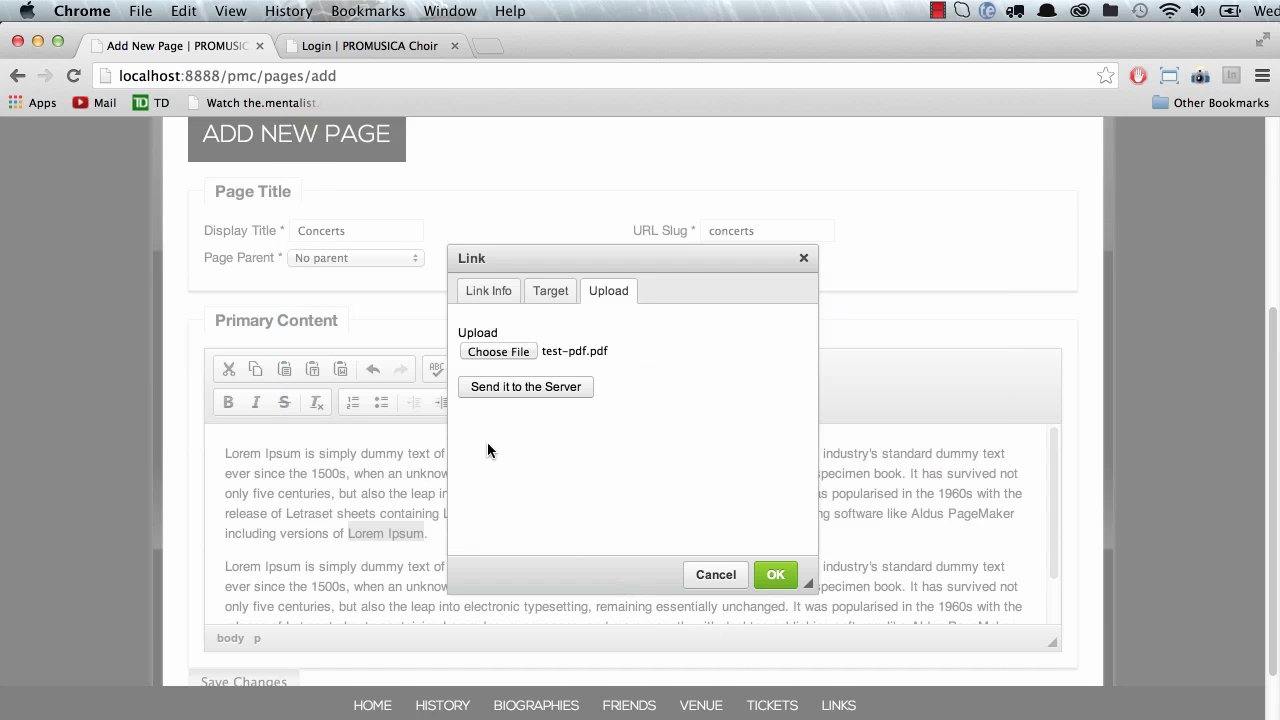
pyautogui.click(503, 385)
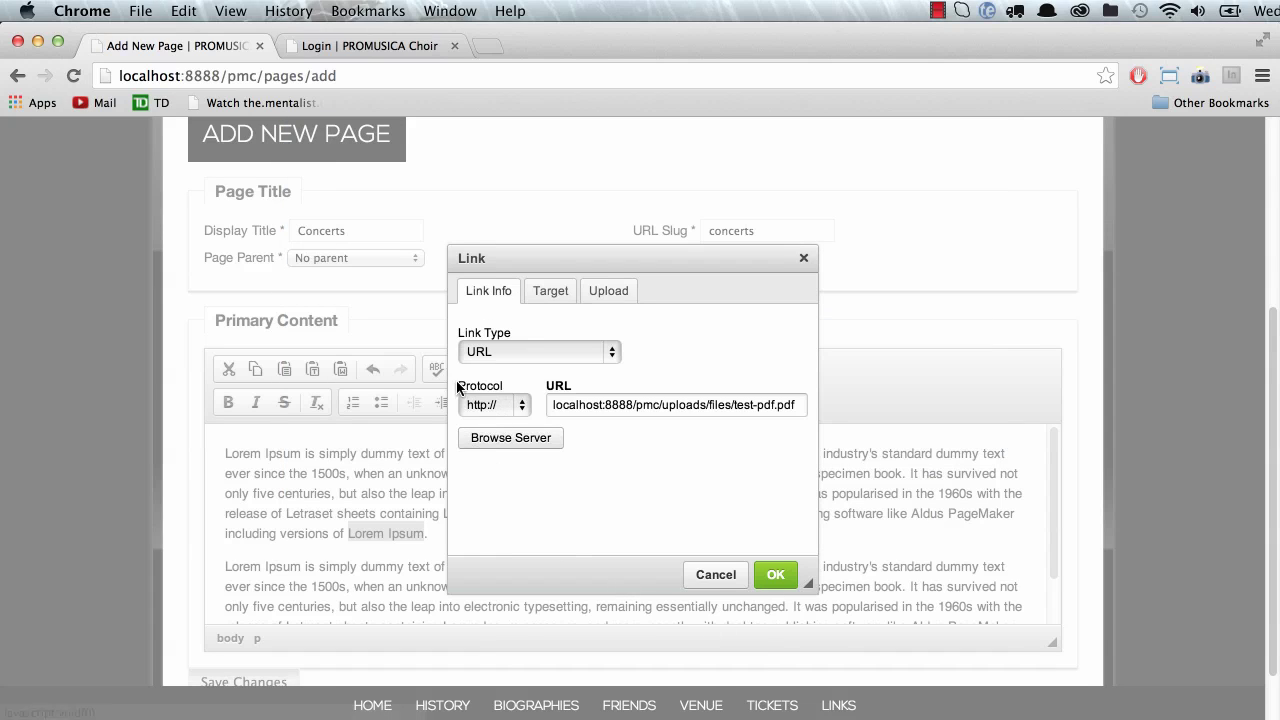
# Step: Apply the link to uploads/files/test-pdf.pdf on the selected 'Lorem Ipsum' words
pyautogui.click(776, 578)
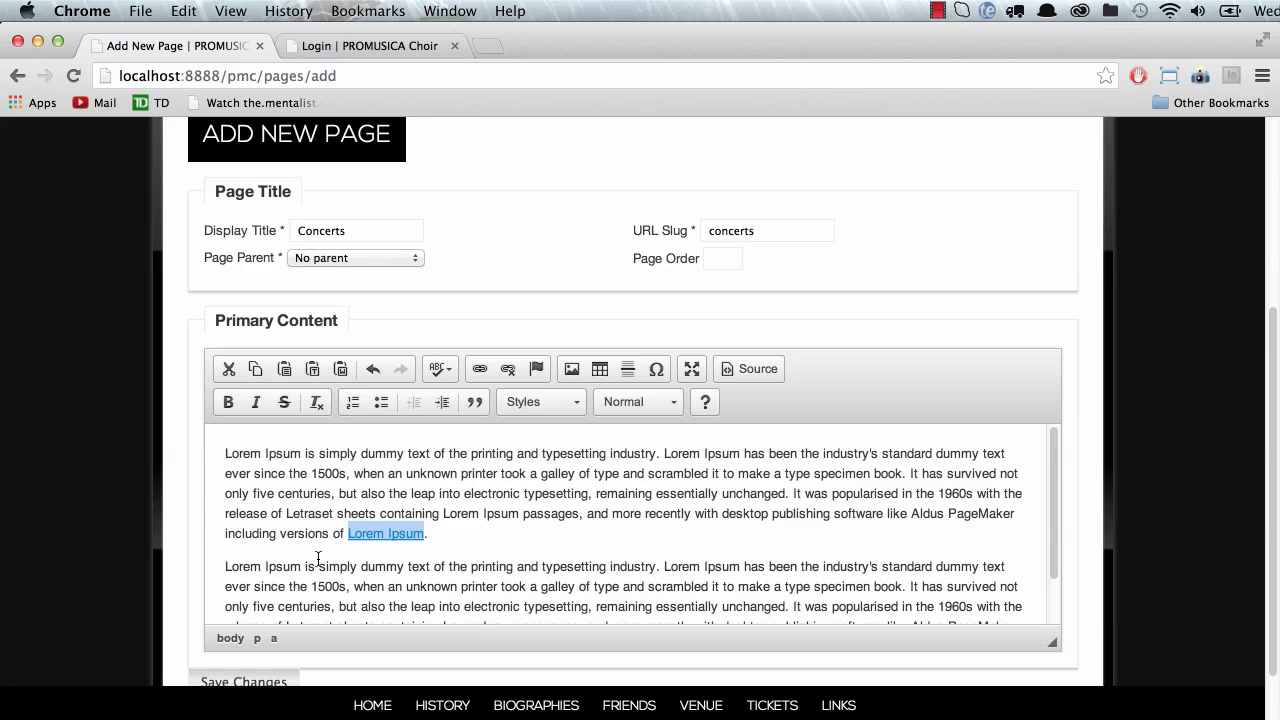
pyautogui.click(428, 586)
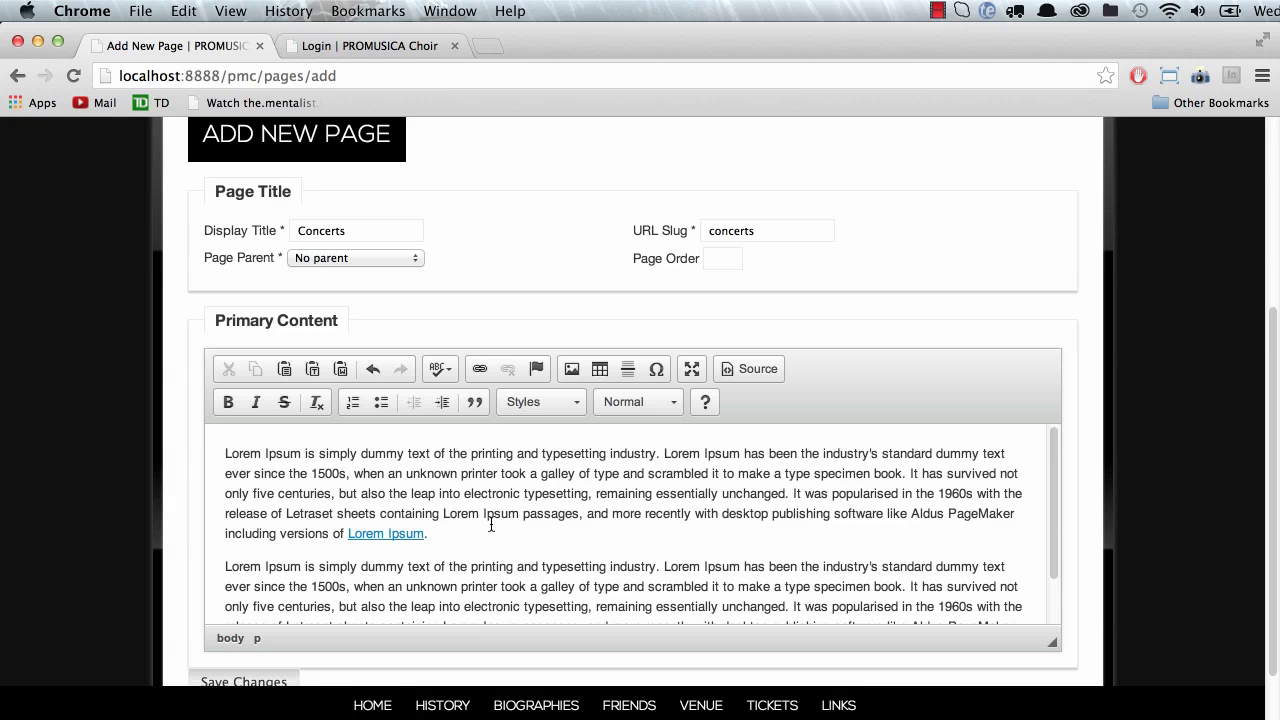
pyautogui.scroll(-1, 513, 542)
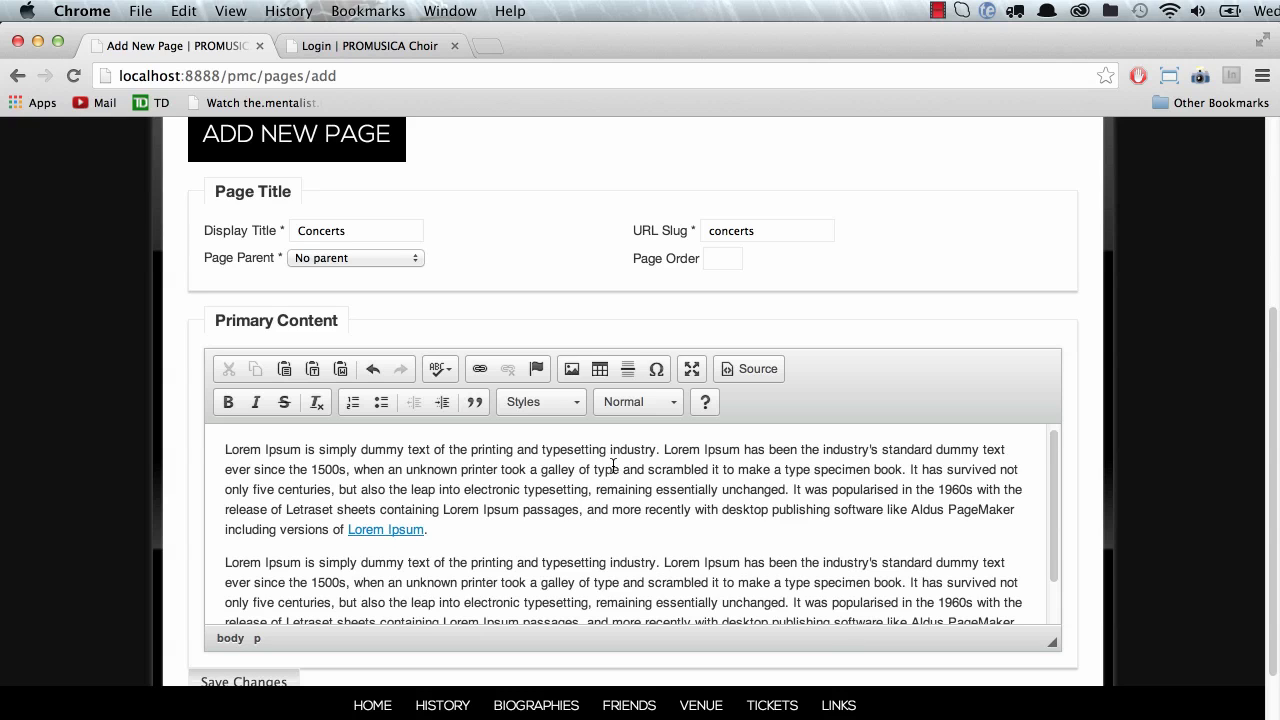
pyautogui.scroll(-5, 598, 480)
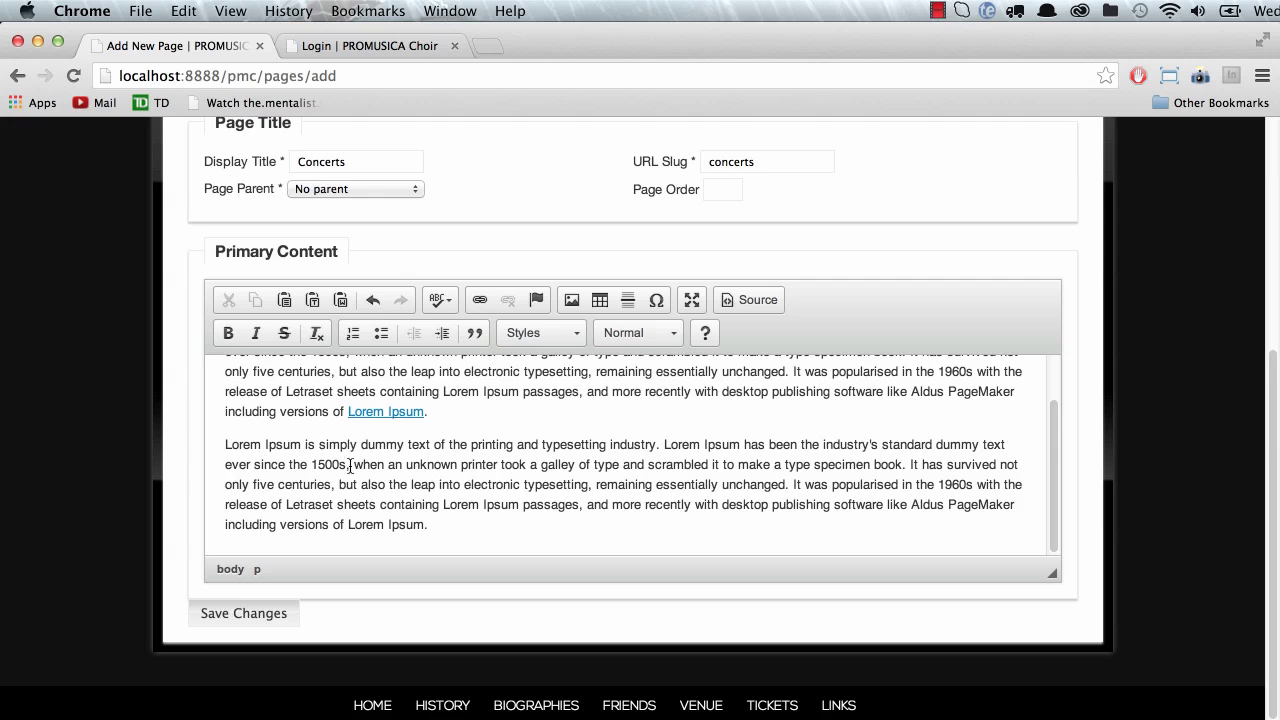
pyautogui.scroll(10, 350, 465)
pyautogui.scroll(-4, 323, 582)
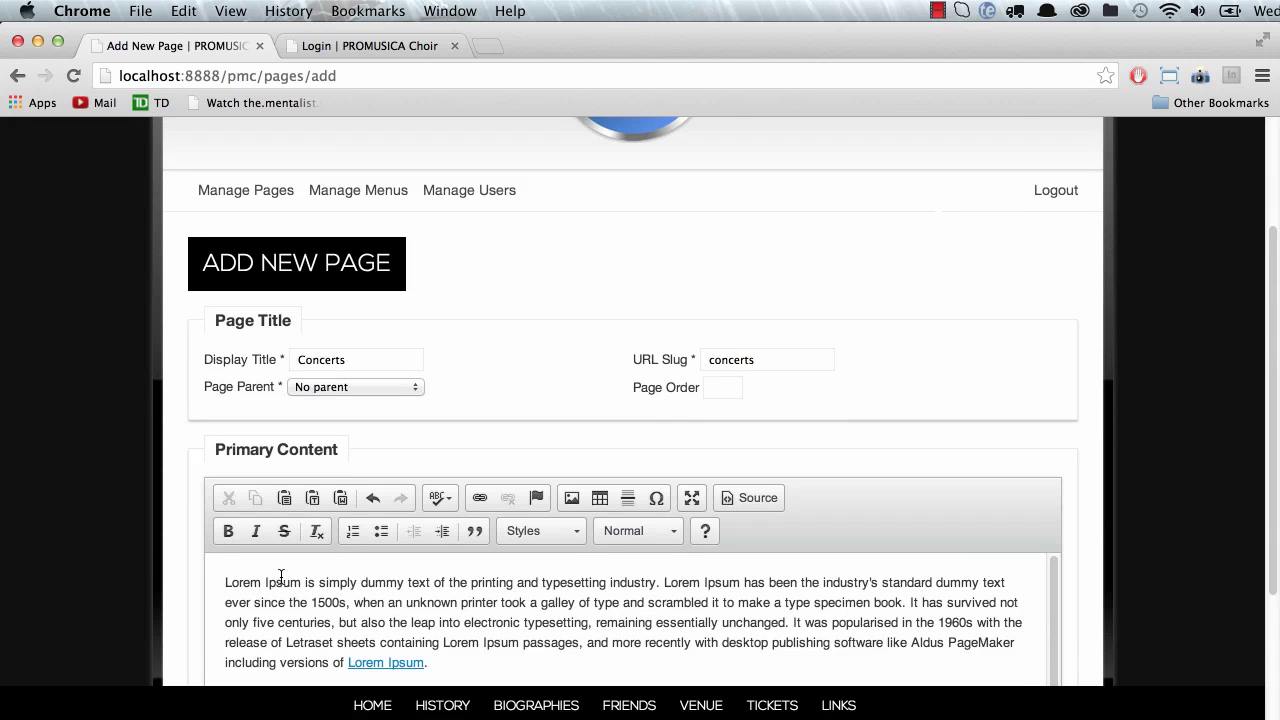
pyautogui.click(224, 582)
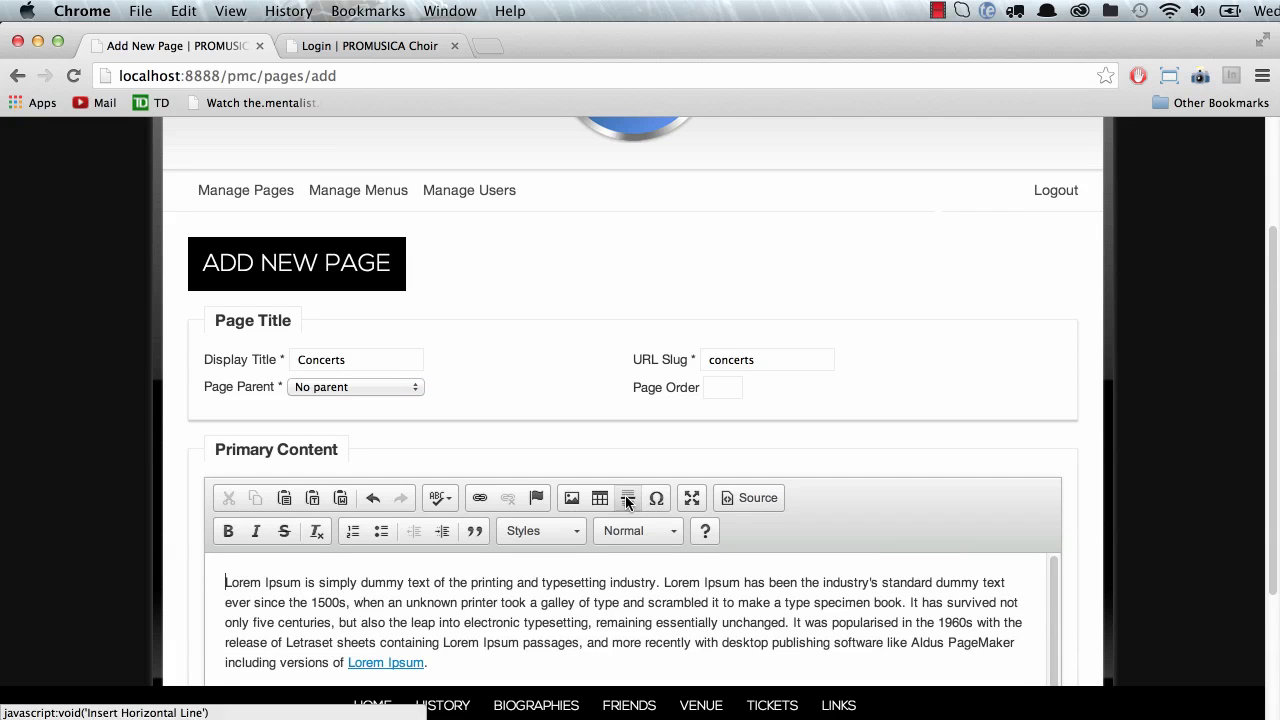
# Step: Open the Image dialog and browse the server's image library in CKFinder
pyautogui.click(572, 497)
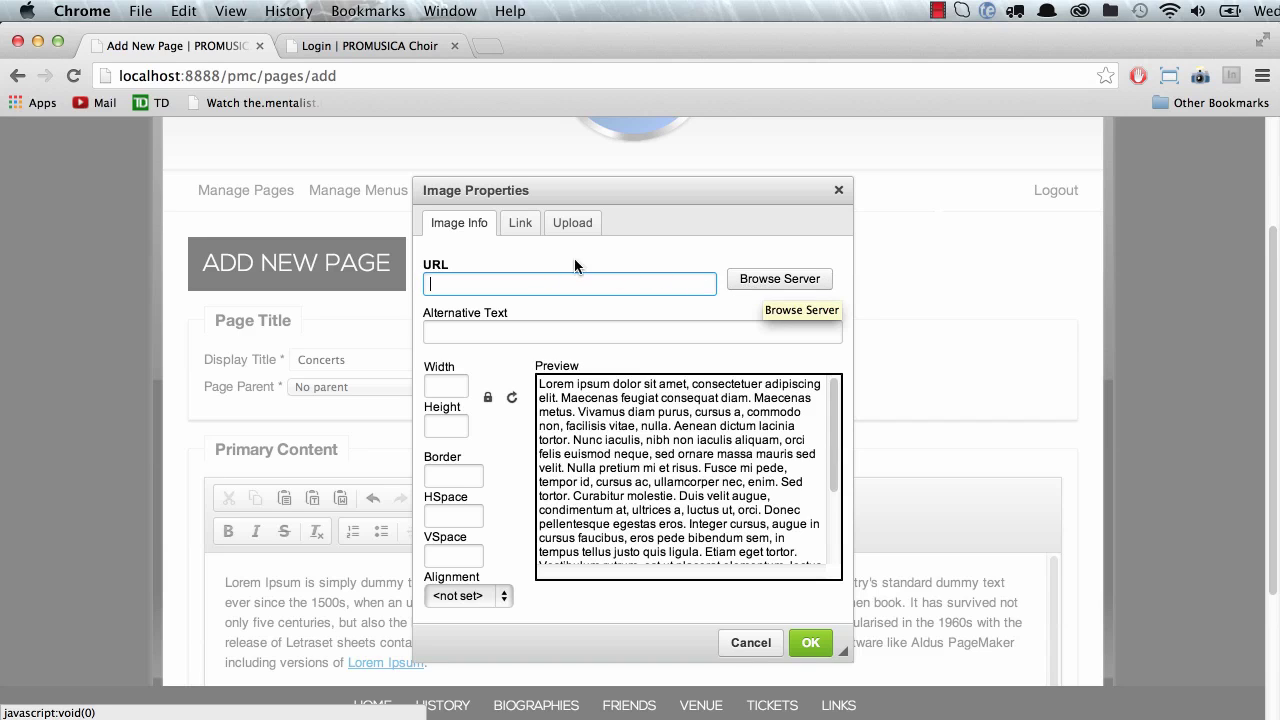
pyautogui.click(571, 233)
pyautogui.click(450, 230)
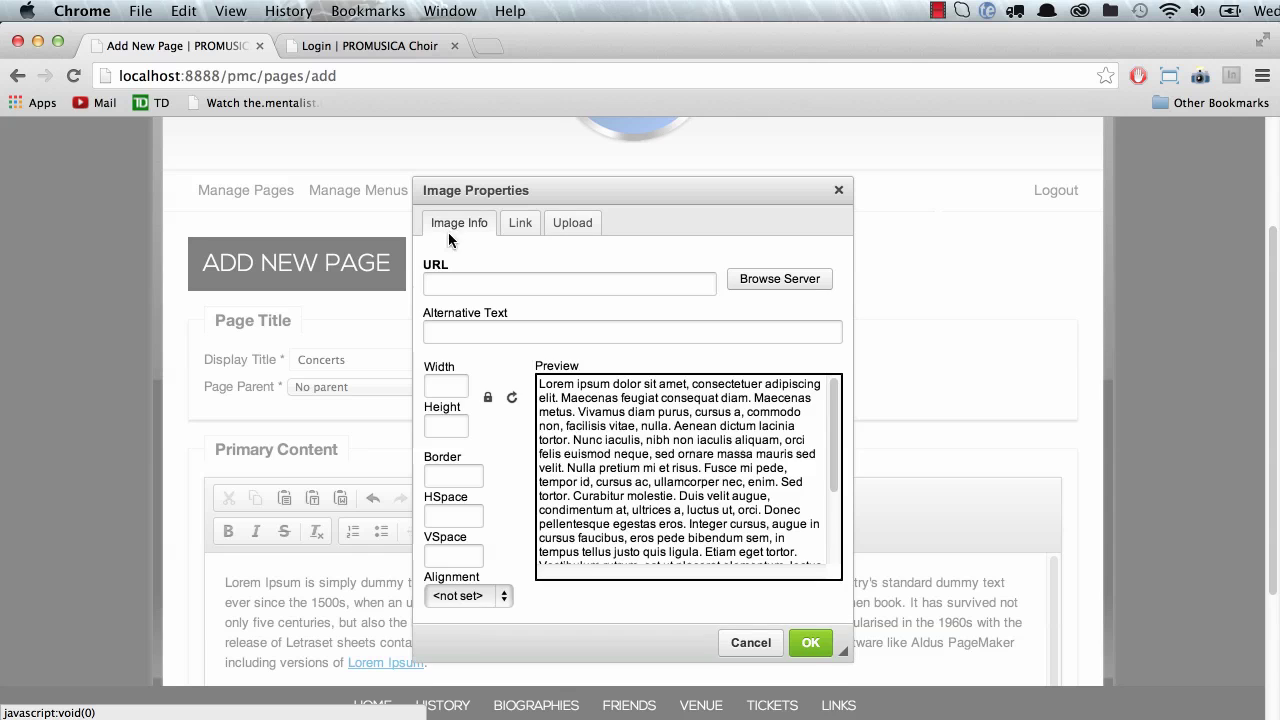
pyautogui.click(779, 279)
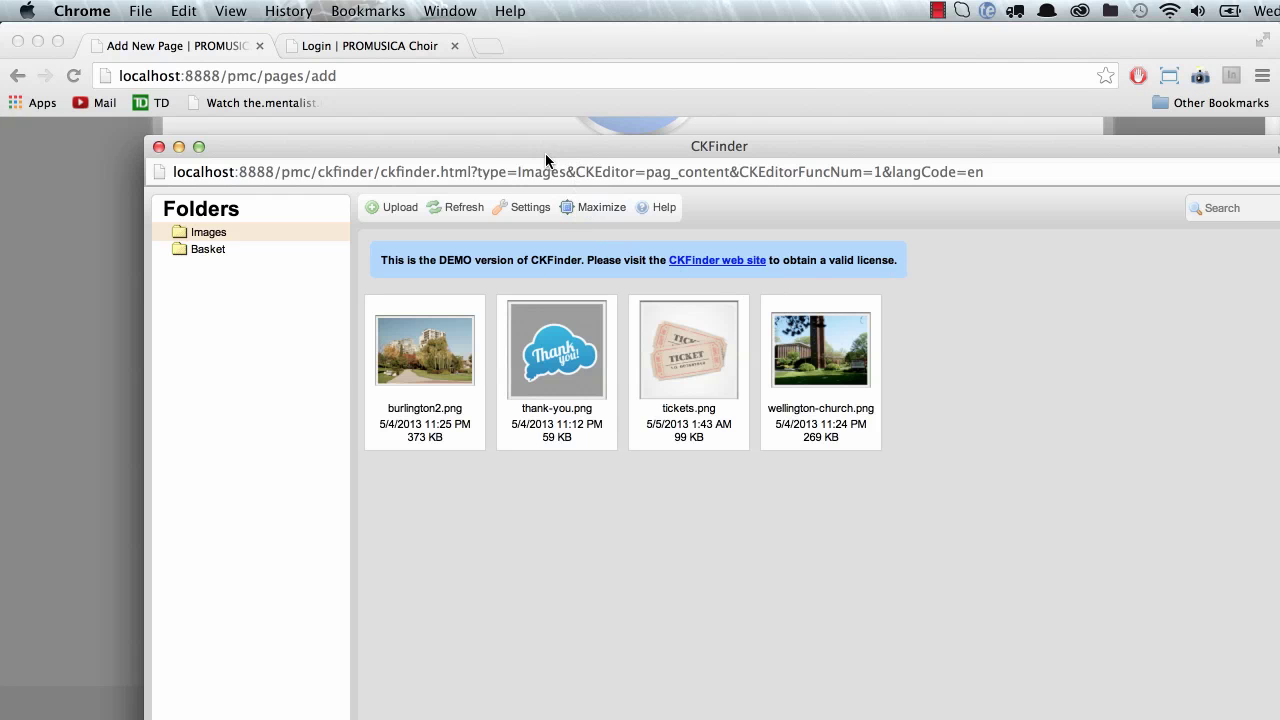
pyautogui.moveTo(545, 153); pyautogui.dragTo(467, 70)
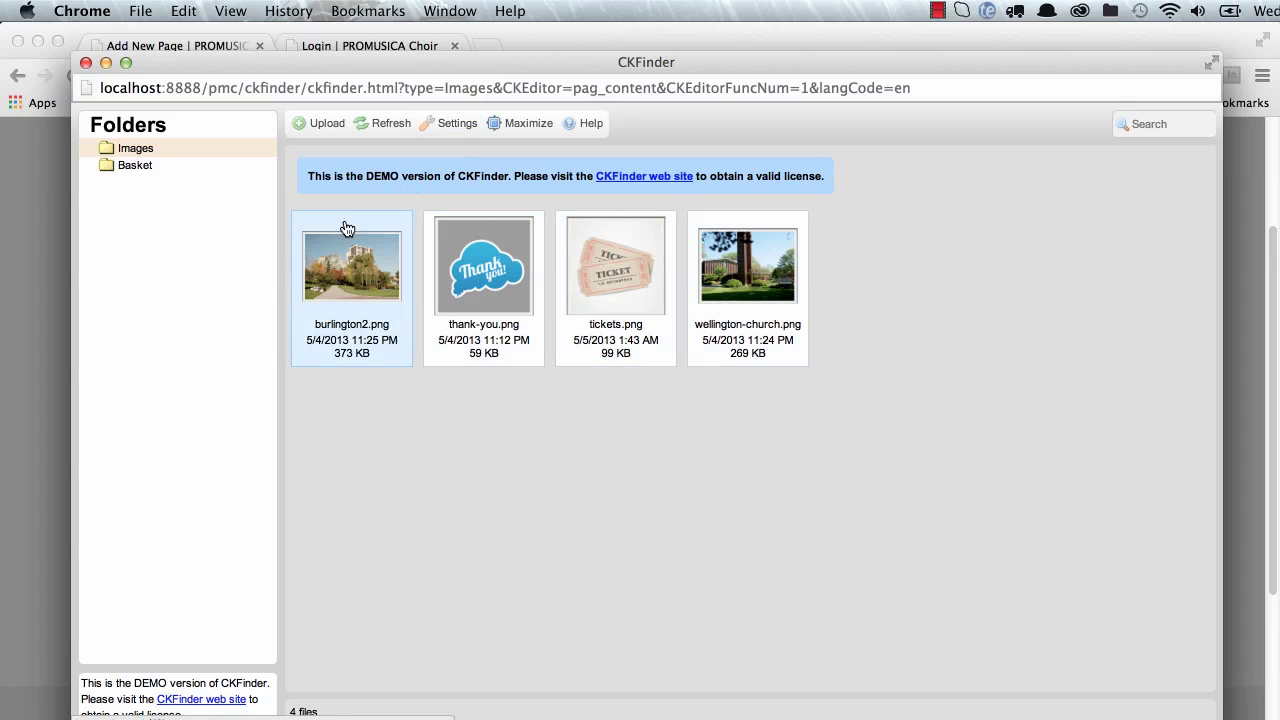
# Step: Upload player2.jpg from htdocs/pmc/_AE_FILES into the CKFinder Images folder
pyautogui.click(324, 120)
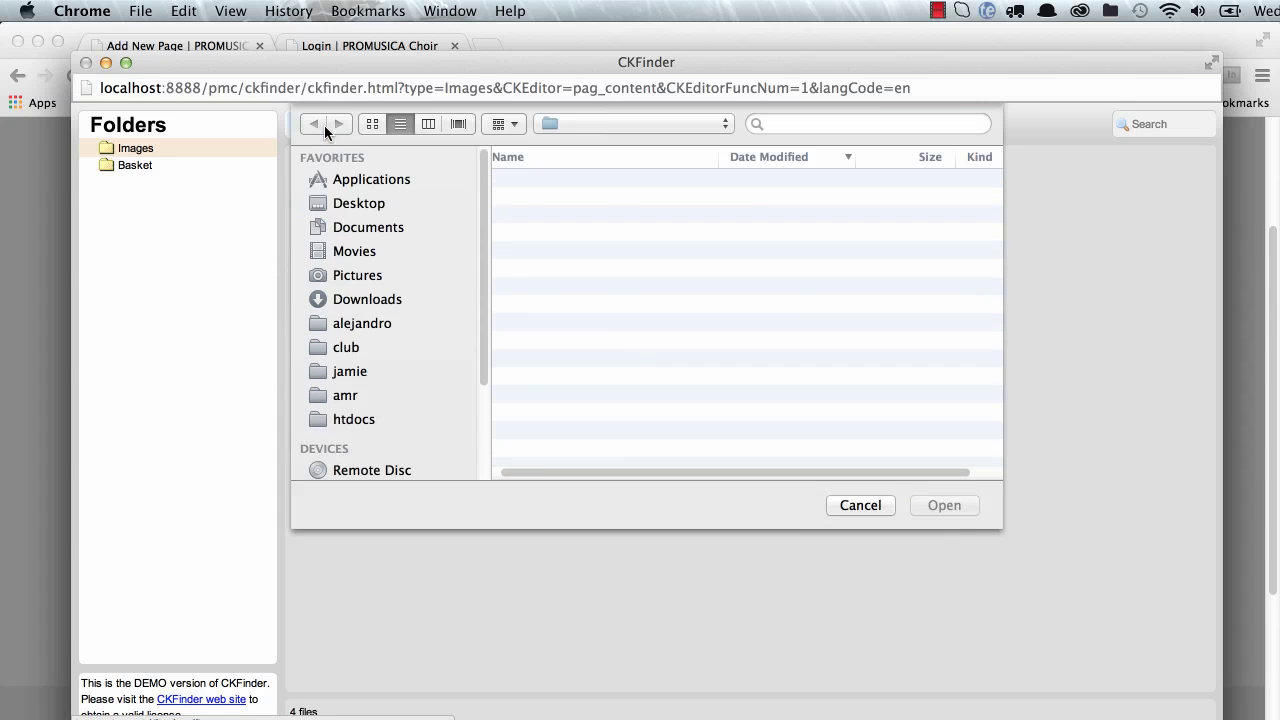
pyautogui.click(862, 506)
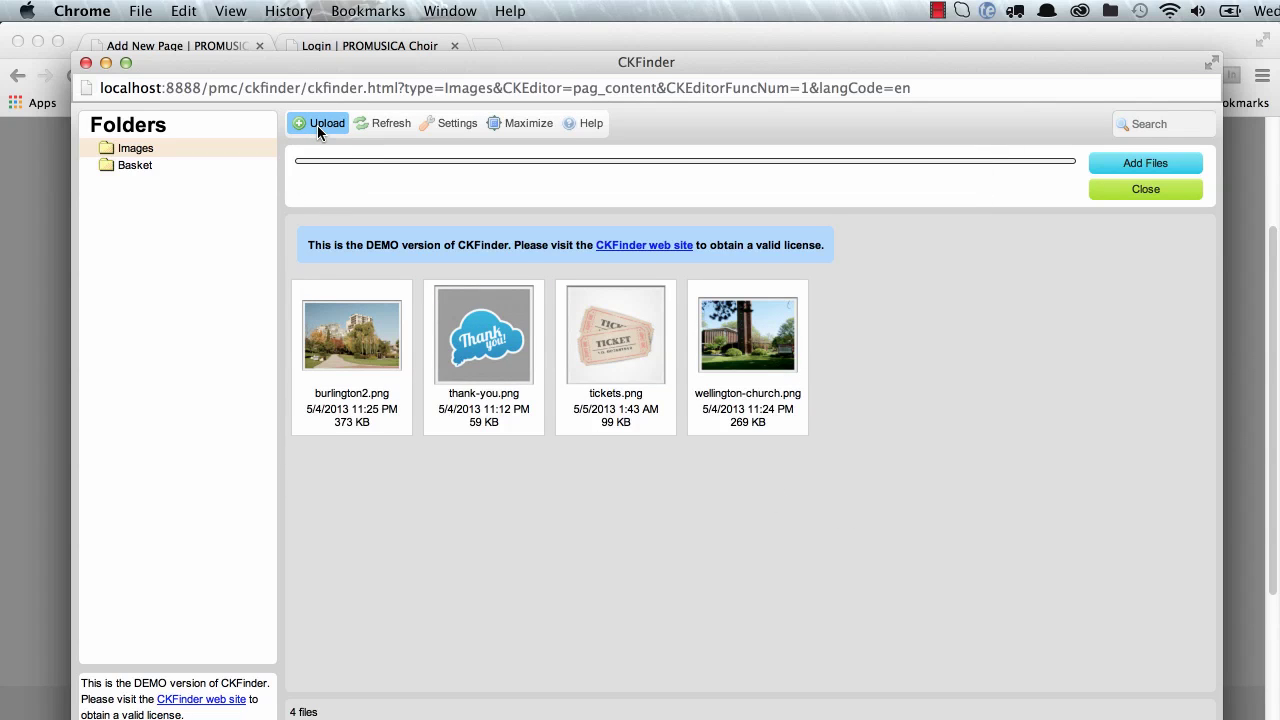
pyautogui.click(318, 125)
pyautogui.click(318, 127)
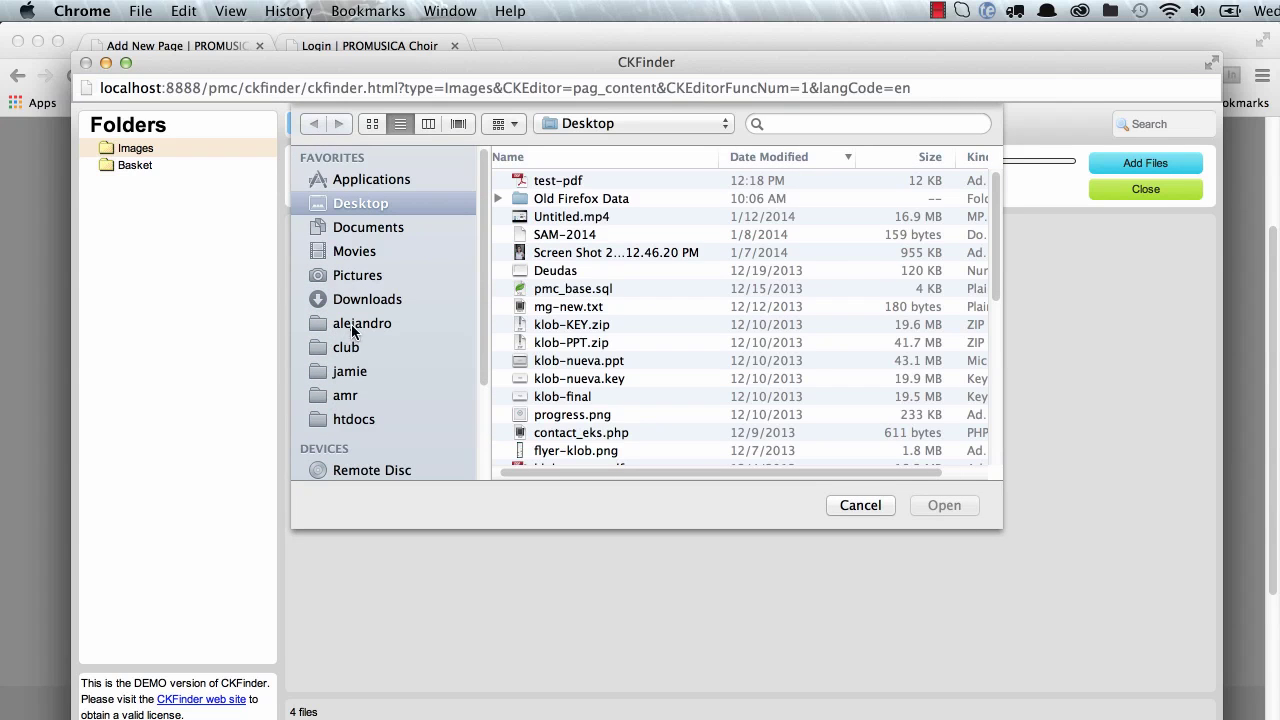
pyautogui.click(345, 421)
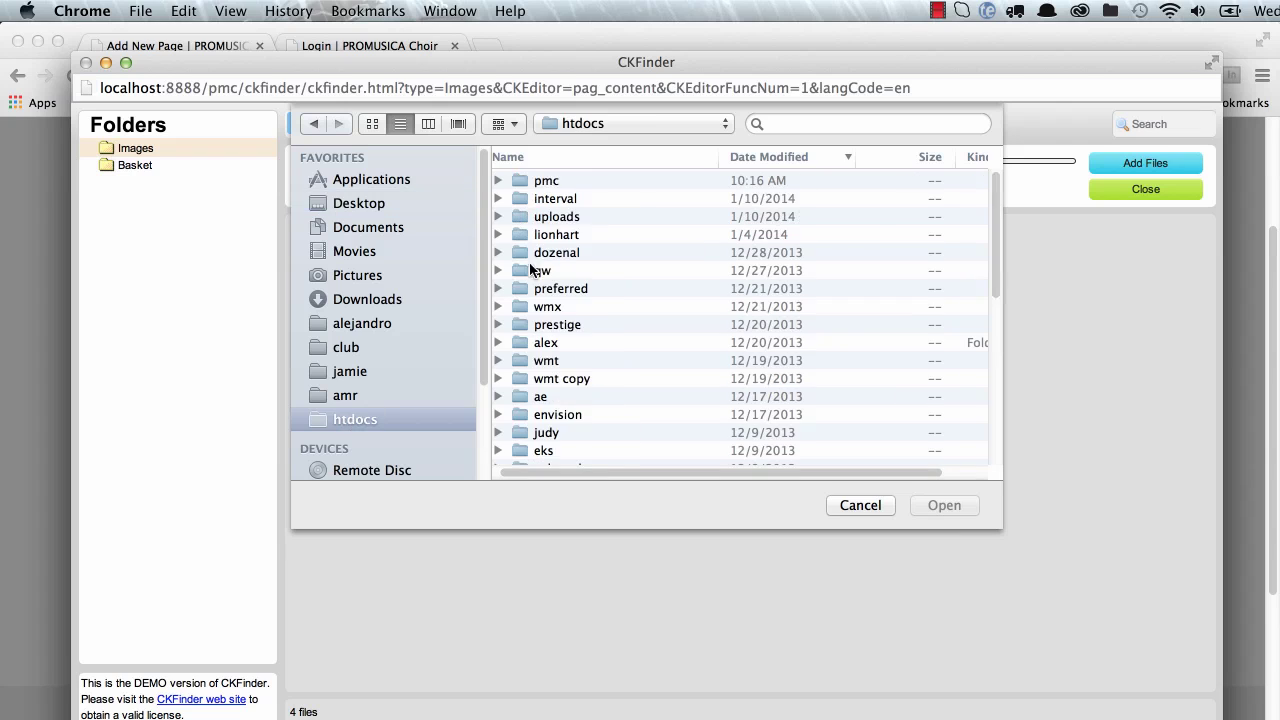
pyautogui.doubleClick(525, 178)
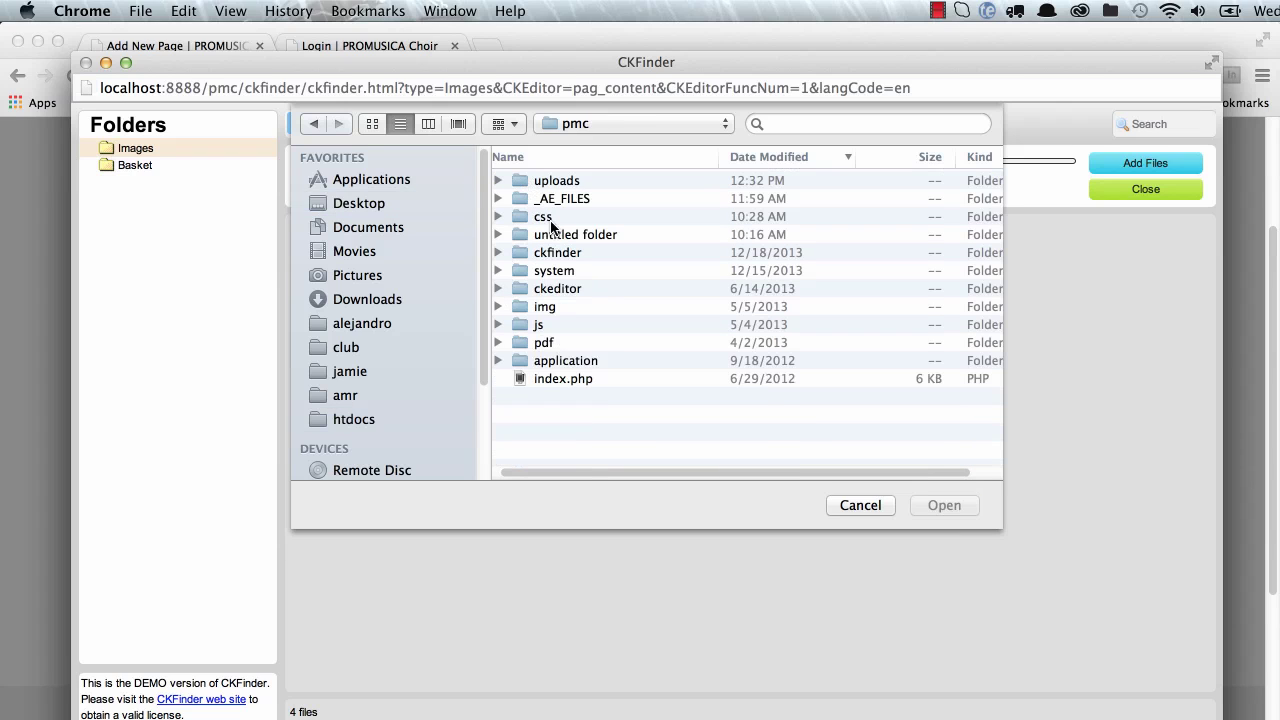
pyautogui.doubleClick(550, 200)
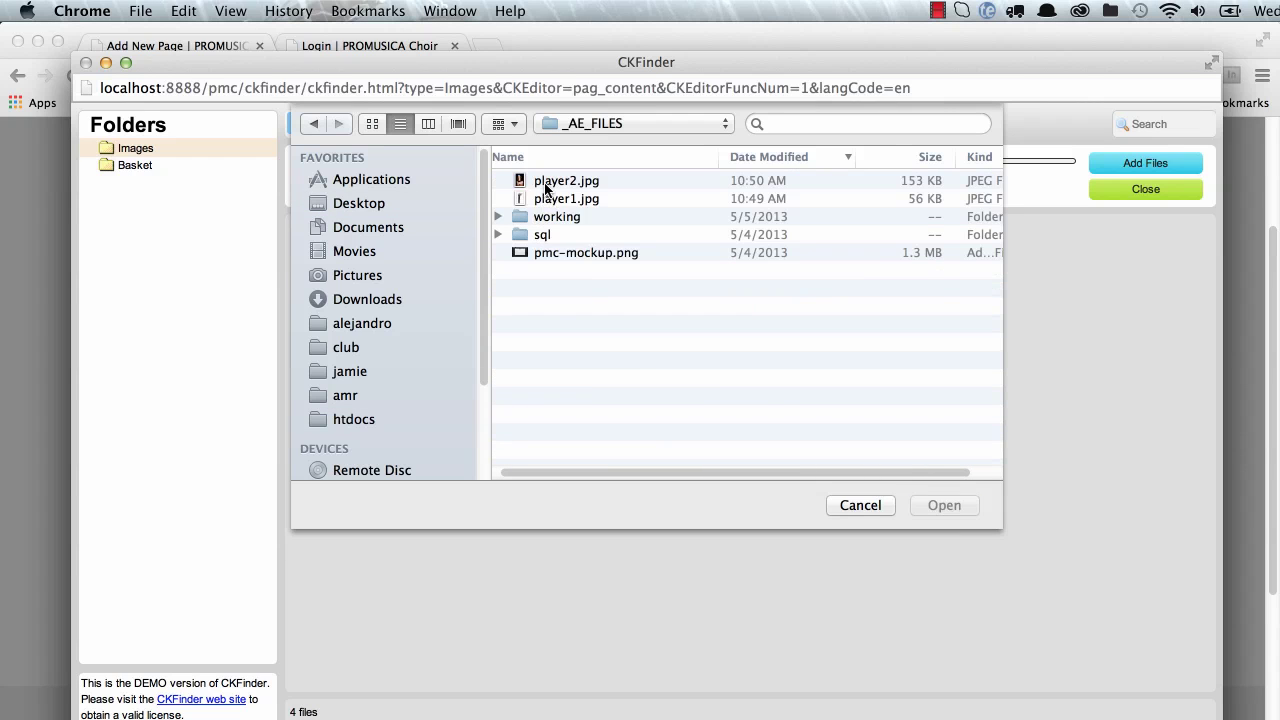
pyautogui.click(547, 186)
pyautogui.click(550, 198)
pyautogui.click(552, 181)
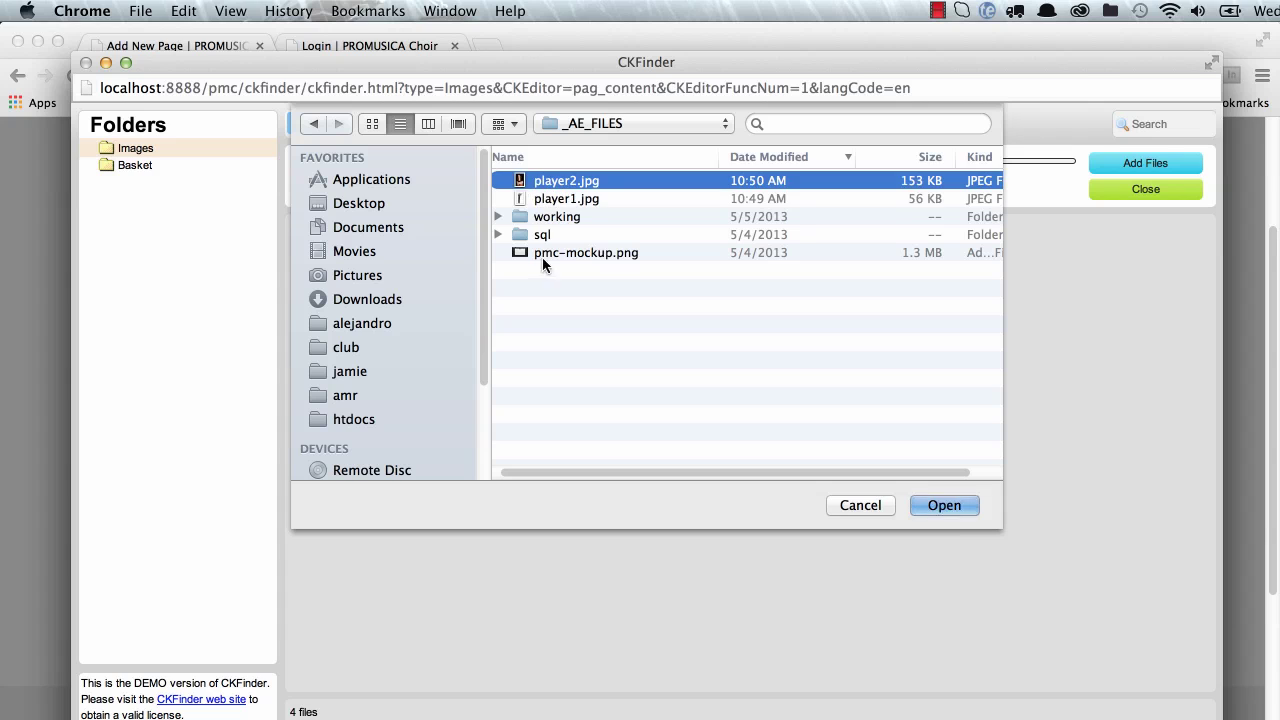
pyautogui.click(946, 505)
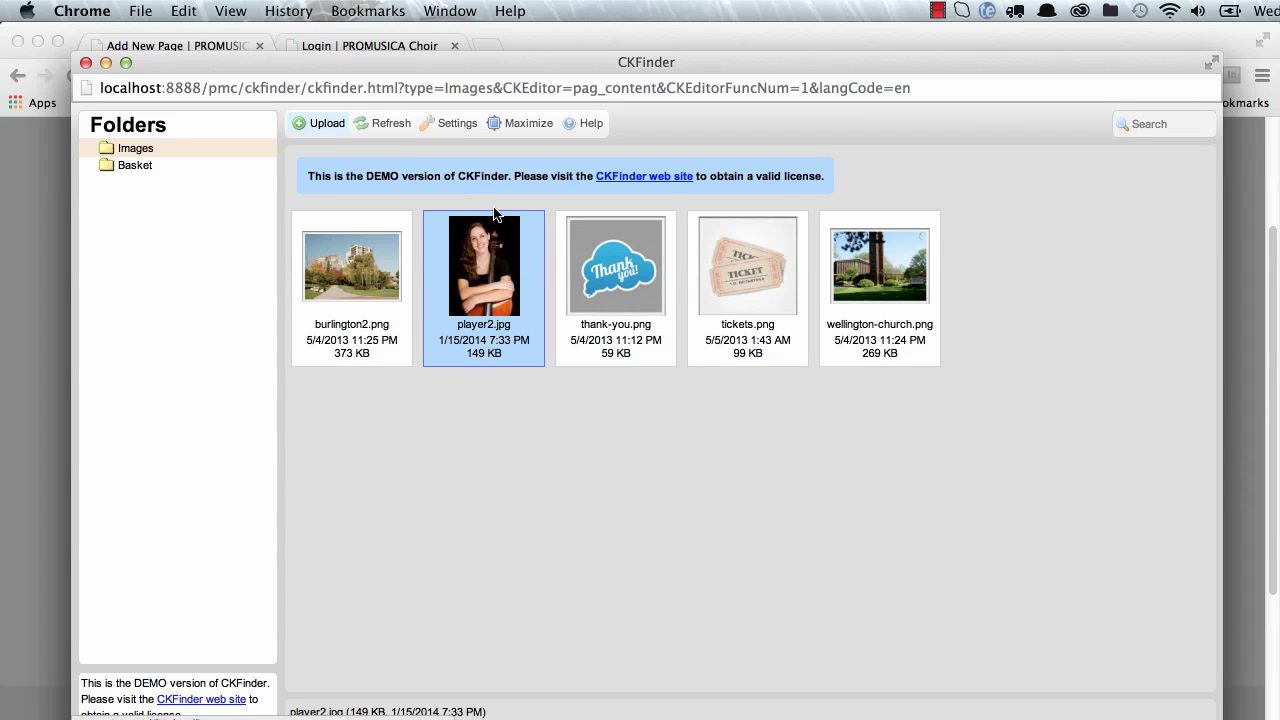
# Step: Use player2.jpg at width 200 with the ratio locked, aligned Right
pyautogui.doubleClick(491, 272)
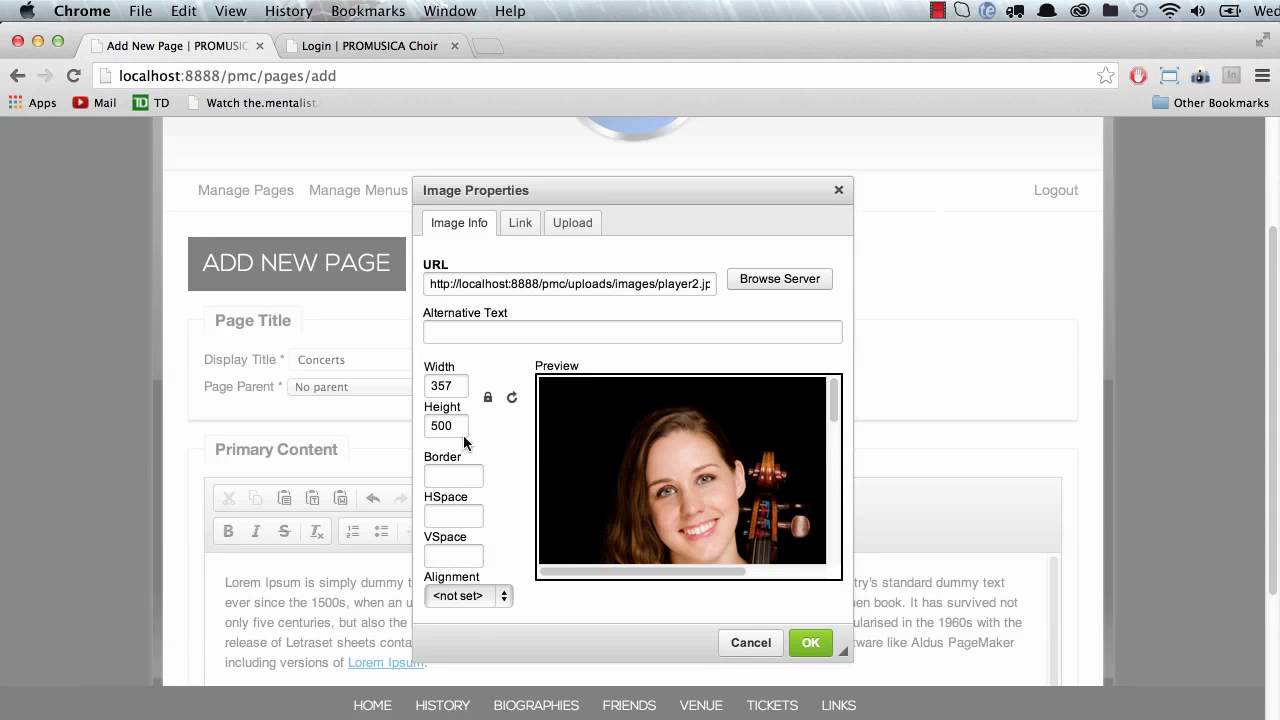
pyautogui.doubleClick(464, 381)
pyautogui.click(489, 400)
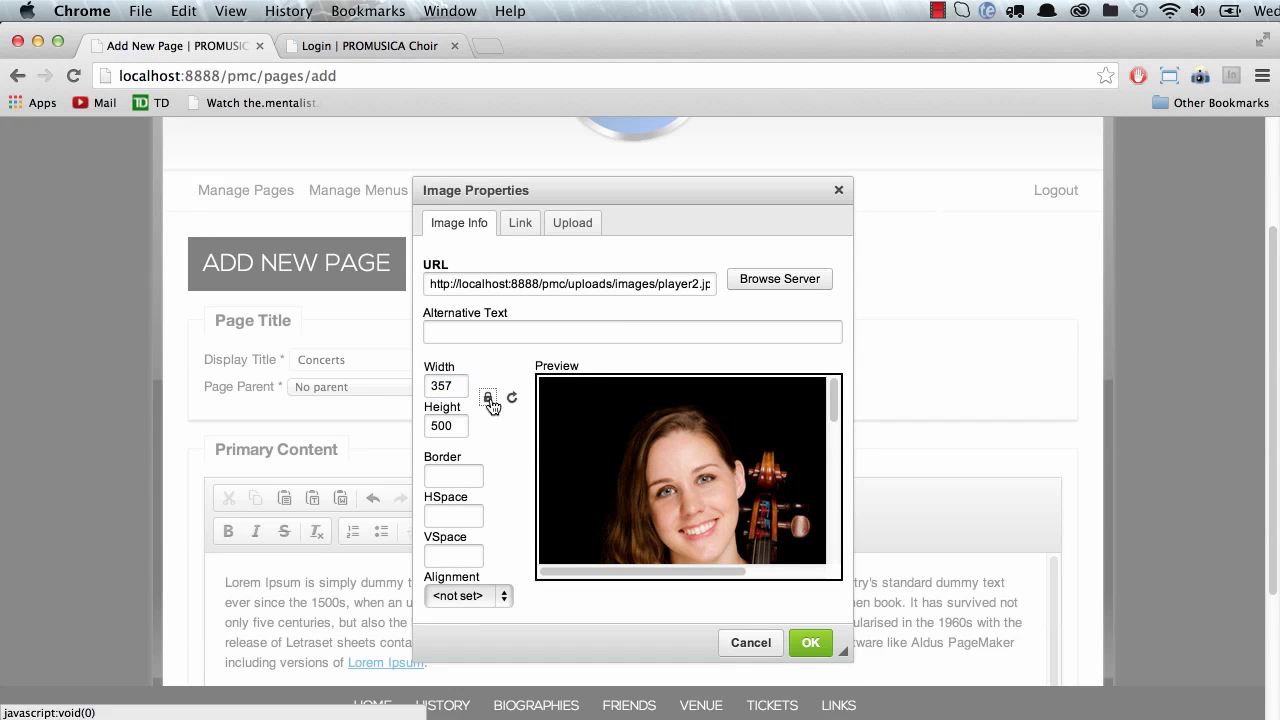
pyautogui.doubleClick(448, 389)
pyautogui.click(488, 400)
pyautogui.doubleClick(448, 389)
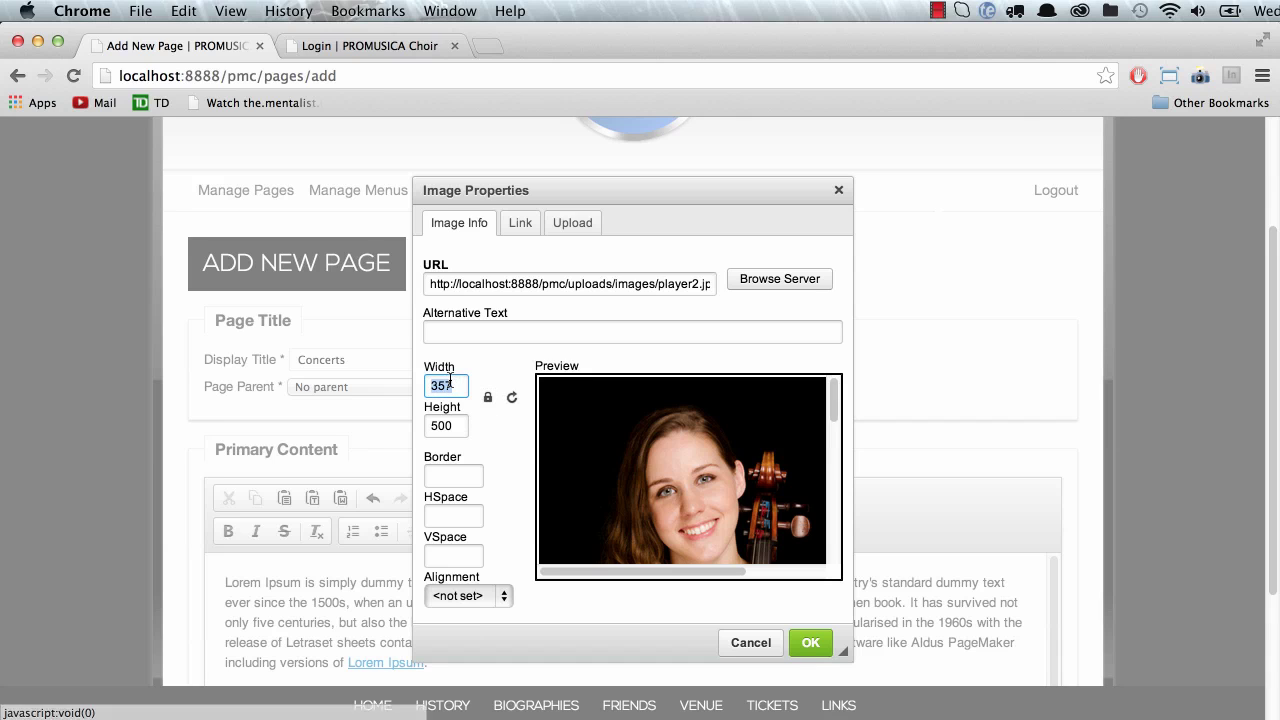
pyautogui.write('200')
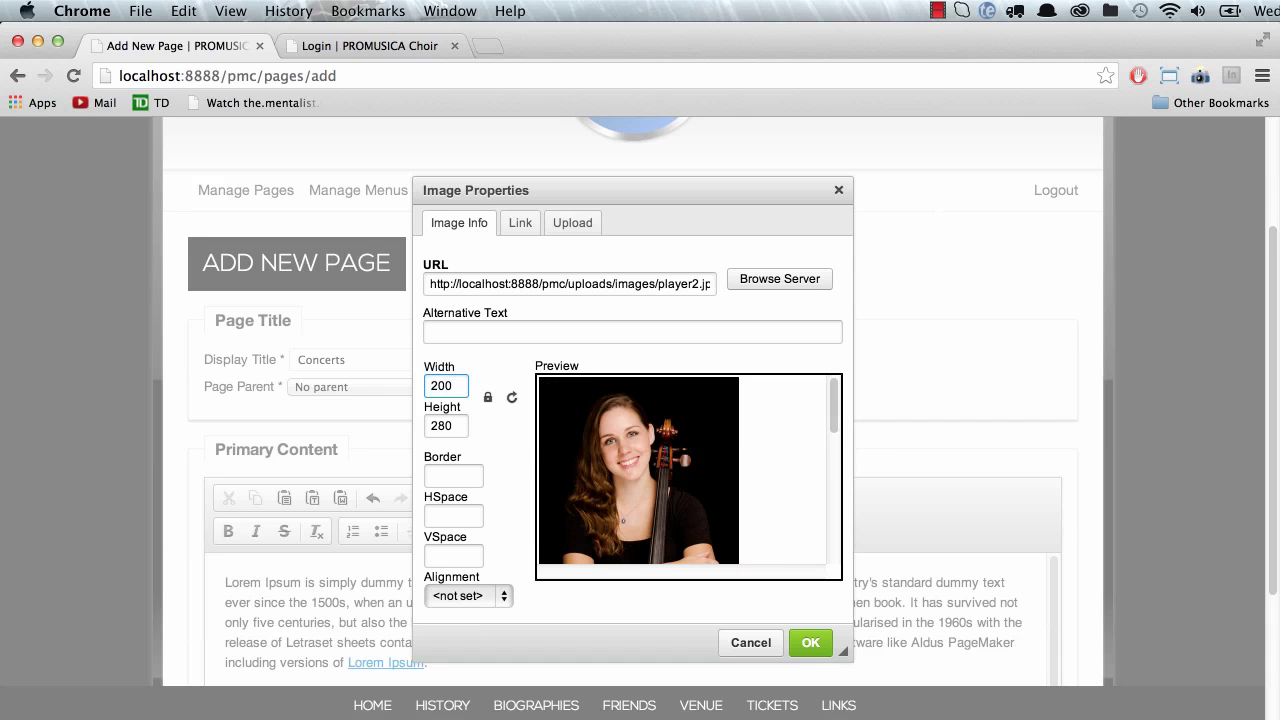
pyautogui.click(452, 597)
pyautogui.click(463, 630)
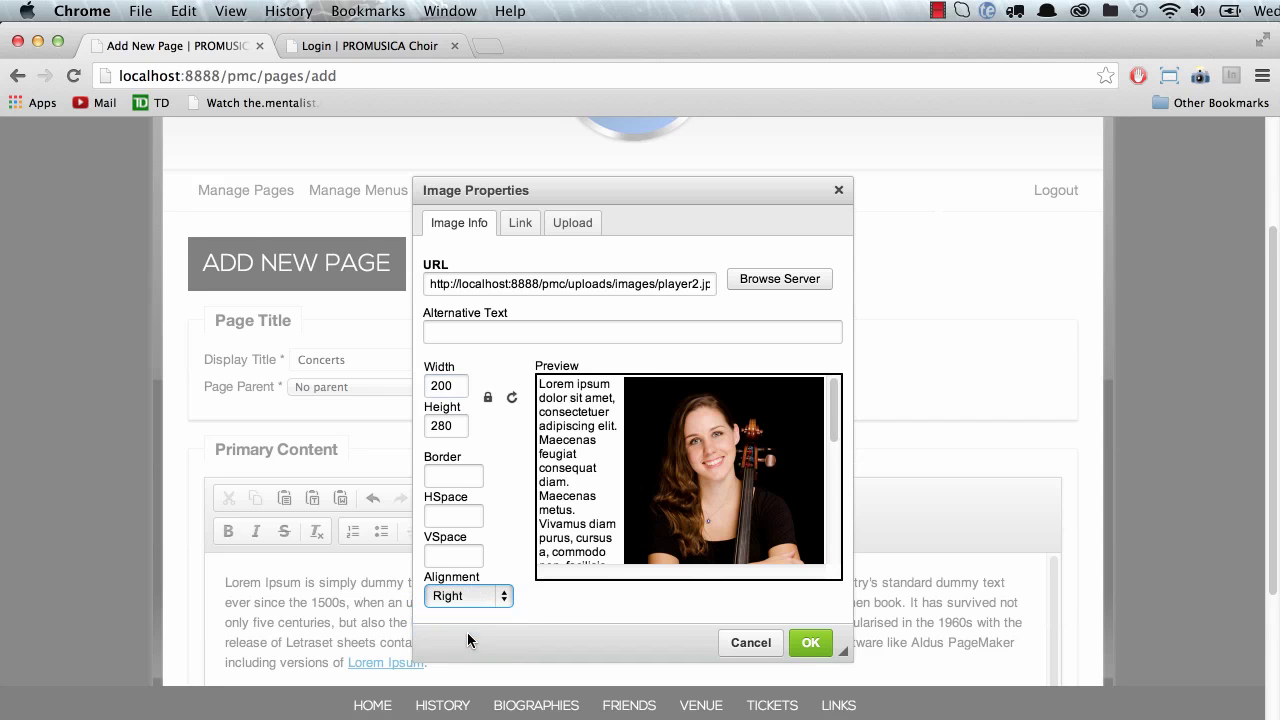
# Step: Insert the 200×280 right-aligned player2.jpg image into the content
pyautogui.click(810, 643)
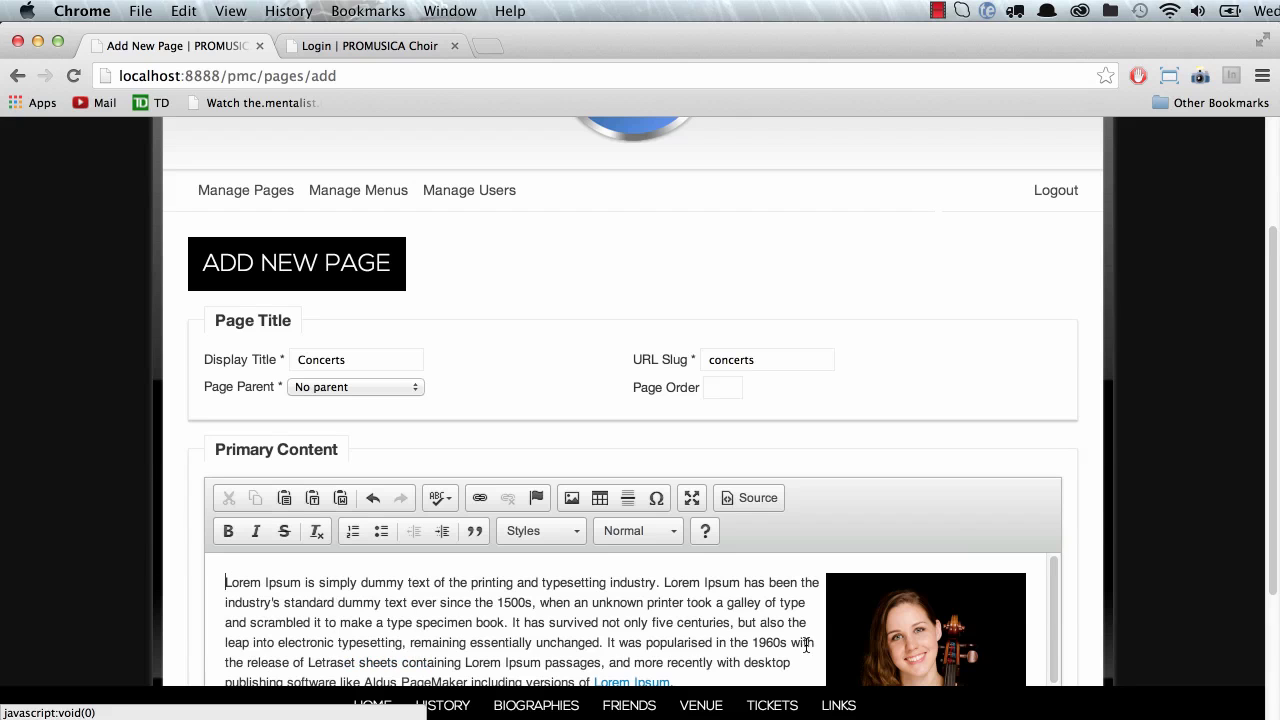
pyautogui.scroll(-3, 726, 636)
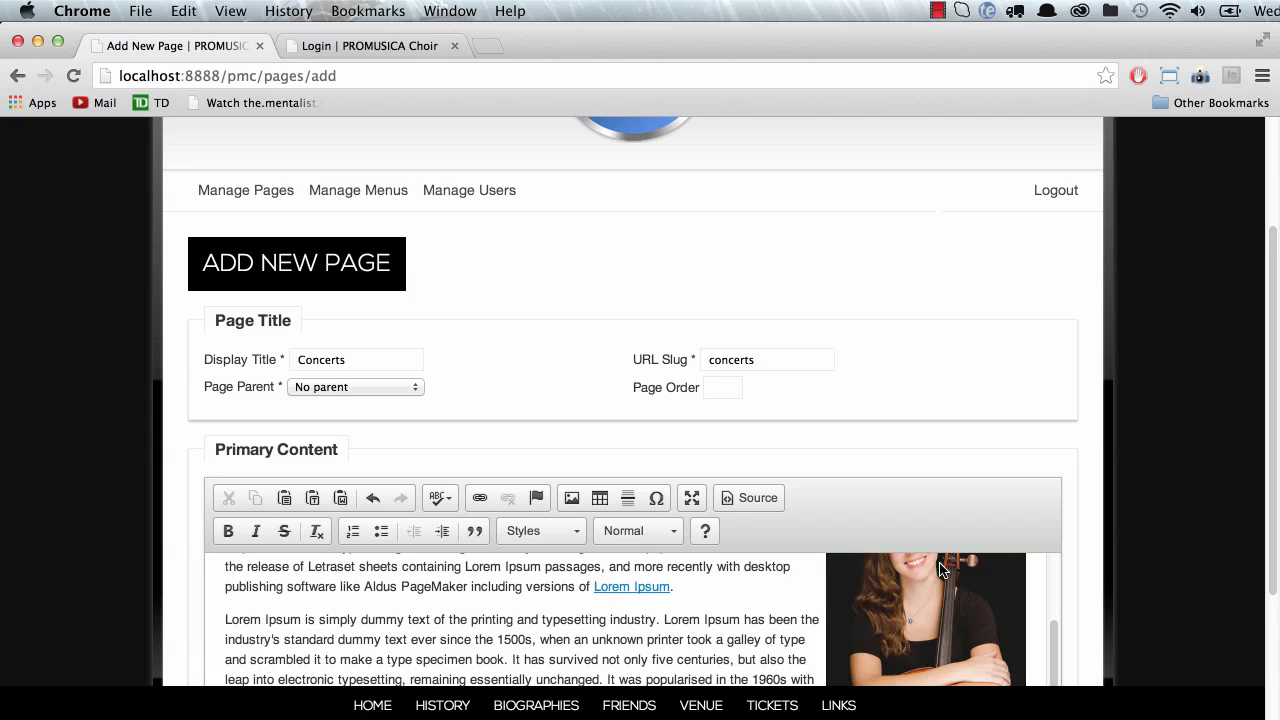
pyautogui.scroll(-3, 1143, 555)
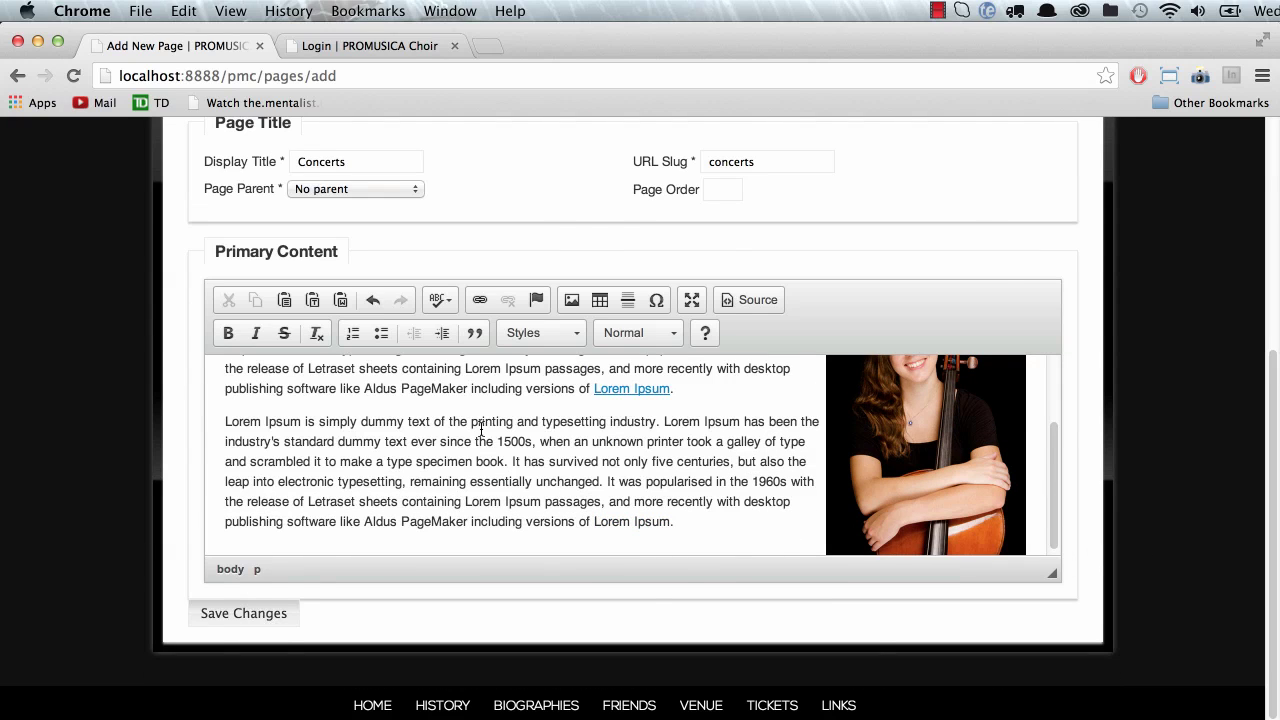
pyautogui.scroll(5, 481, 428)
pyautogui.scroll(-1, 262, 590)
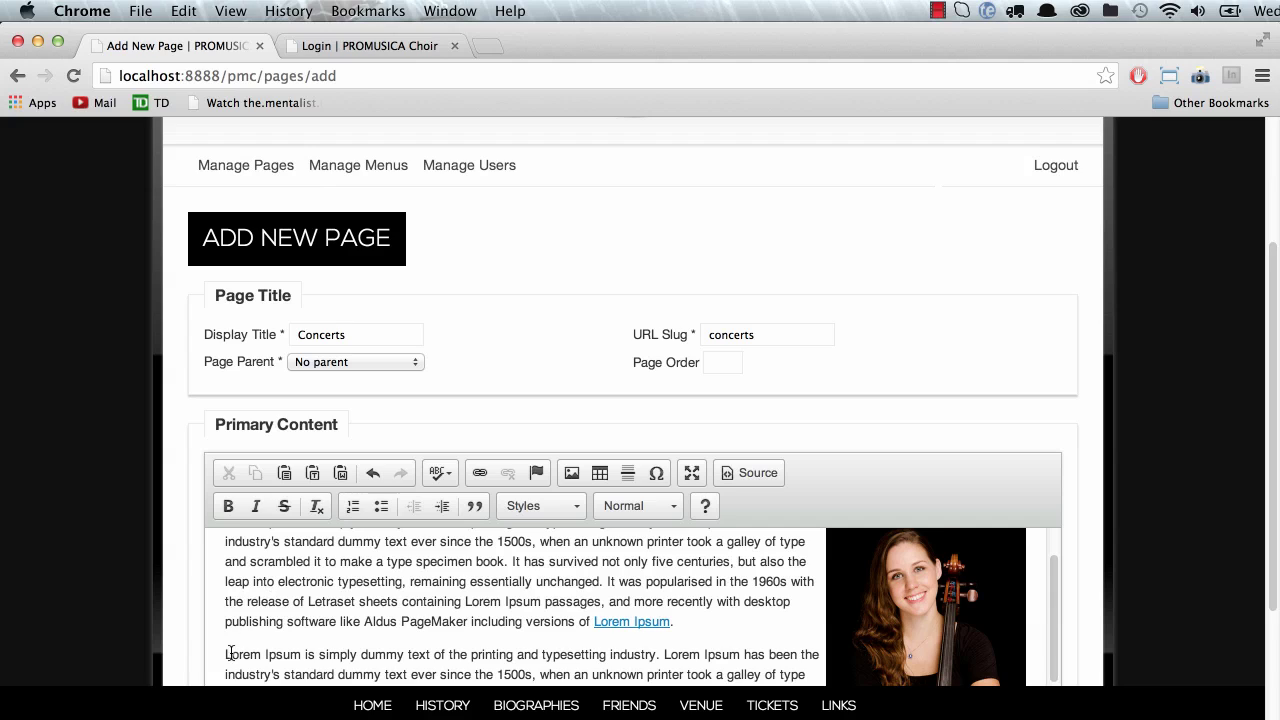
# Step: Add a 'Subtitle' line after the first paragraph and format it as Heading 3
pyautogui.press('Return')
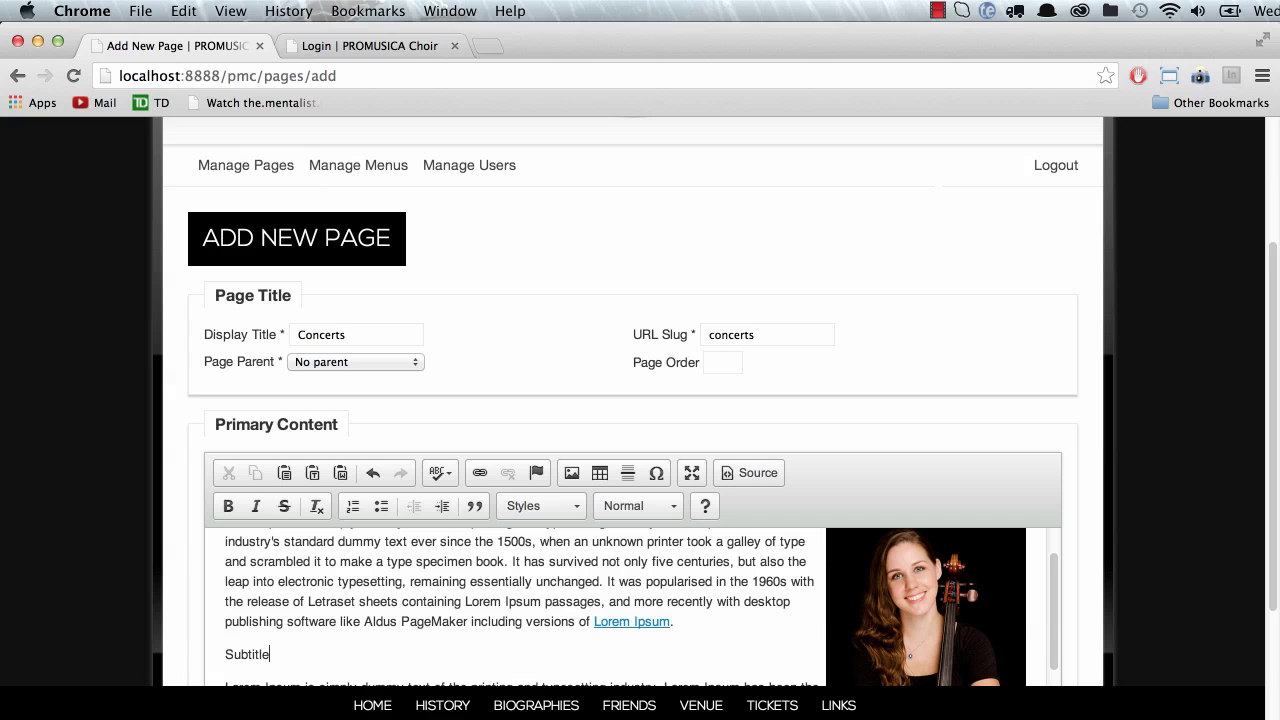
pyautogui.doubleClick(255, 655)
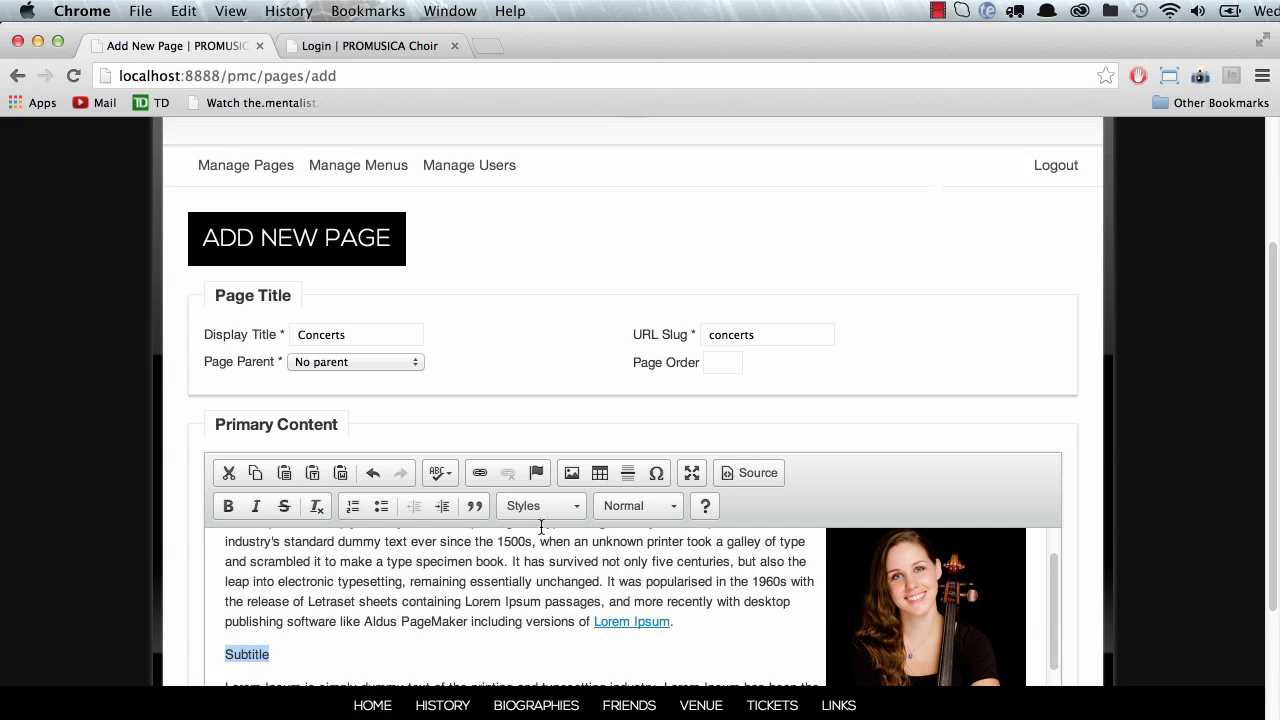
pyautogui.click(672, 507)
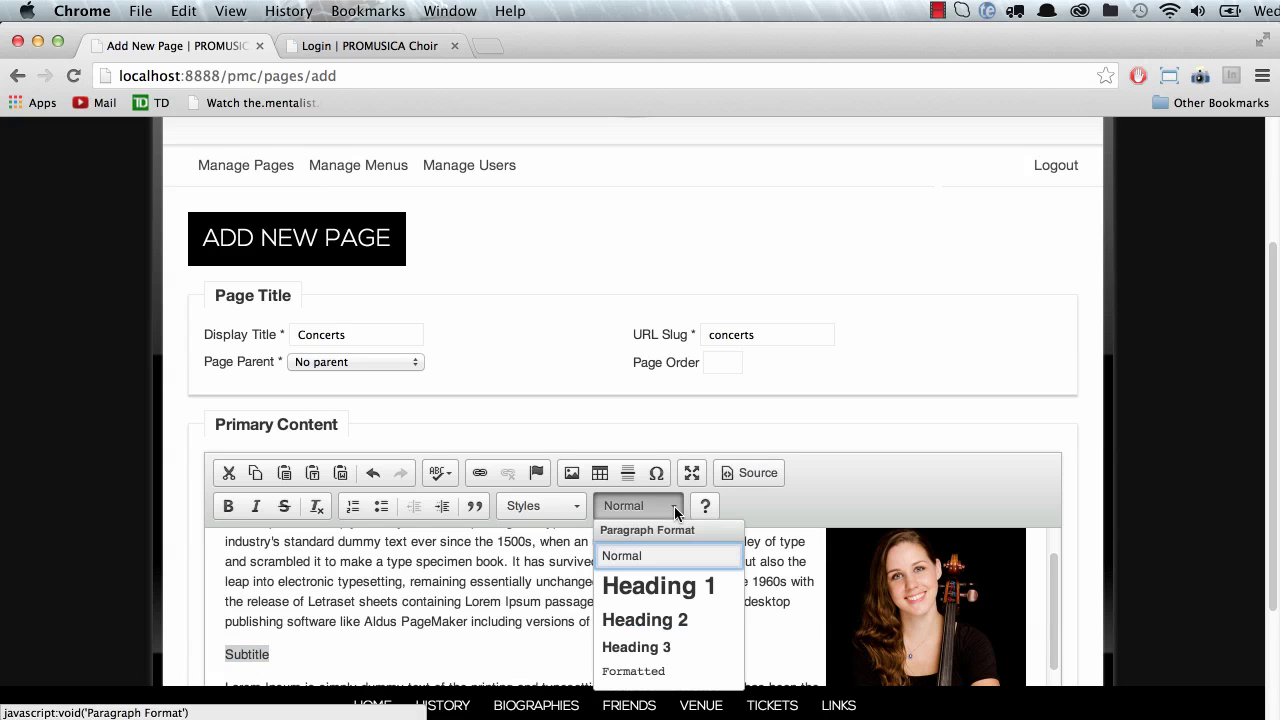
pyautogui.click(640, 647)
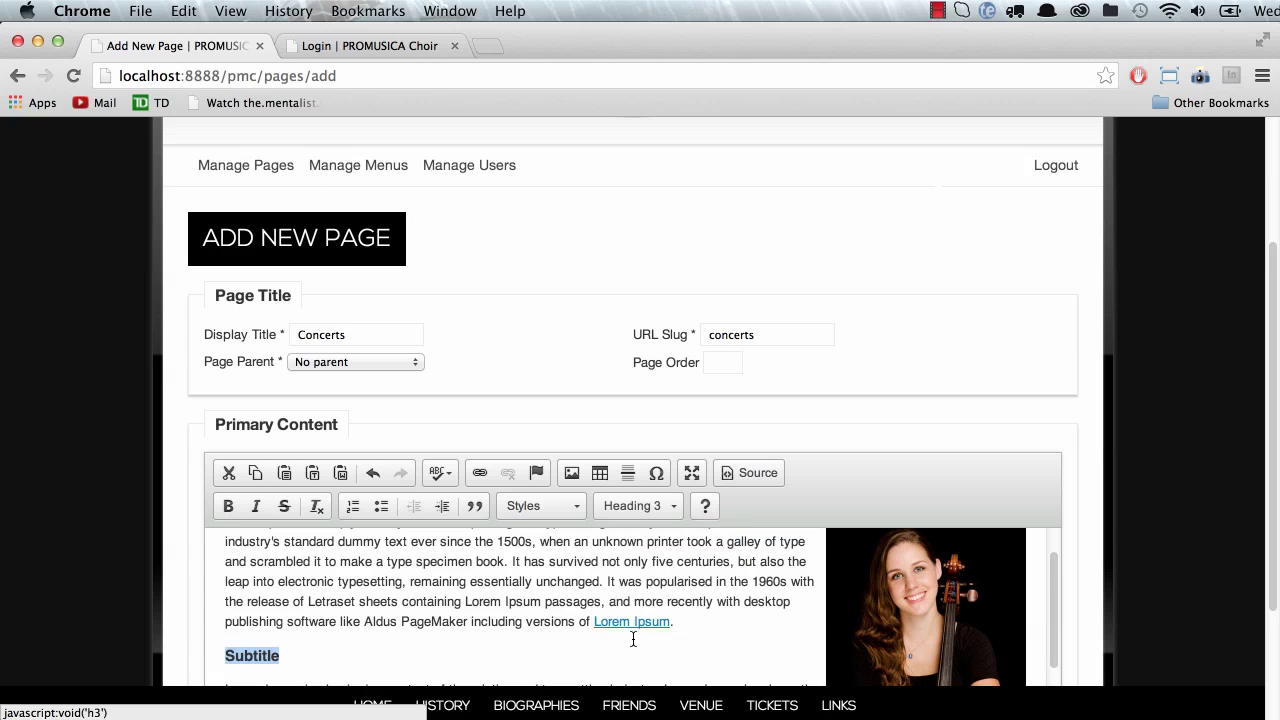
pyautogui.click(371, 648)
pyautogui.scroll(-3, 365, 645)
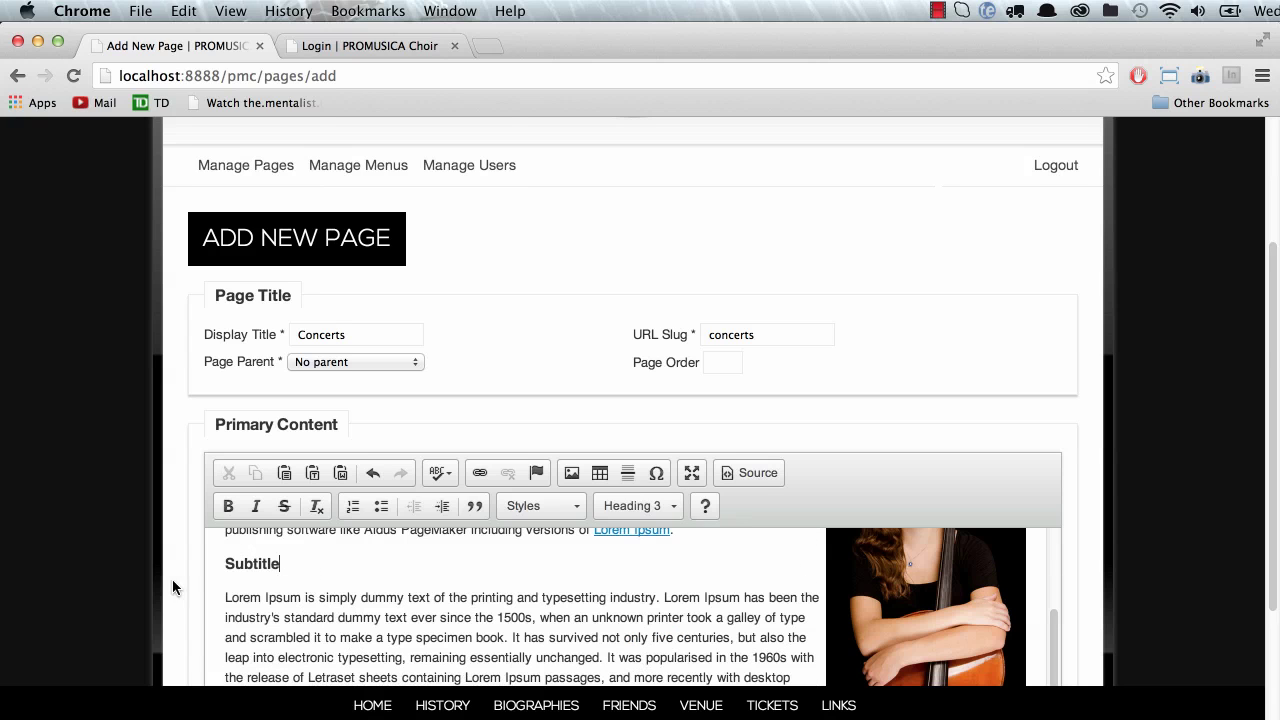
pyautogui.scroll(-4, 175, 590)
# Step: Save the Concerts page and find its row on Manage Pages dated 01/15/2014
pyautogui.click(240, 615)
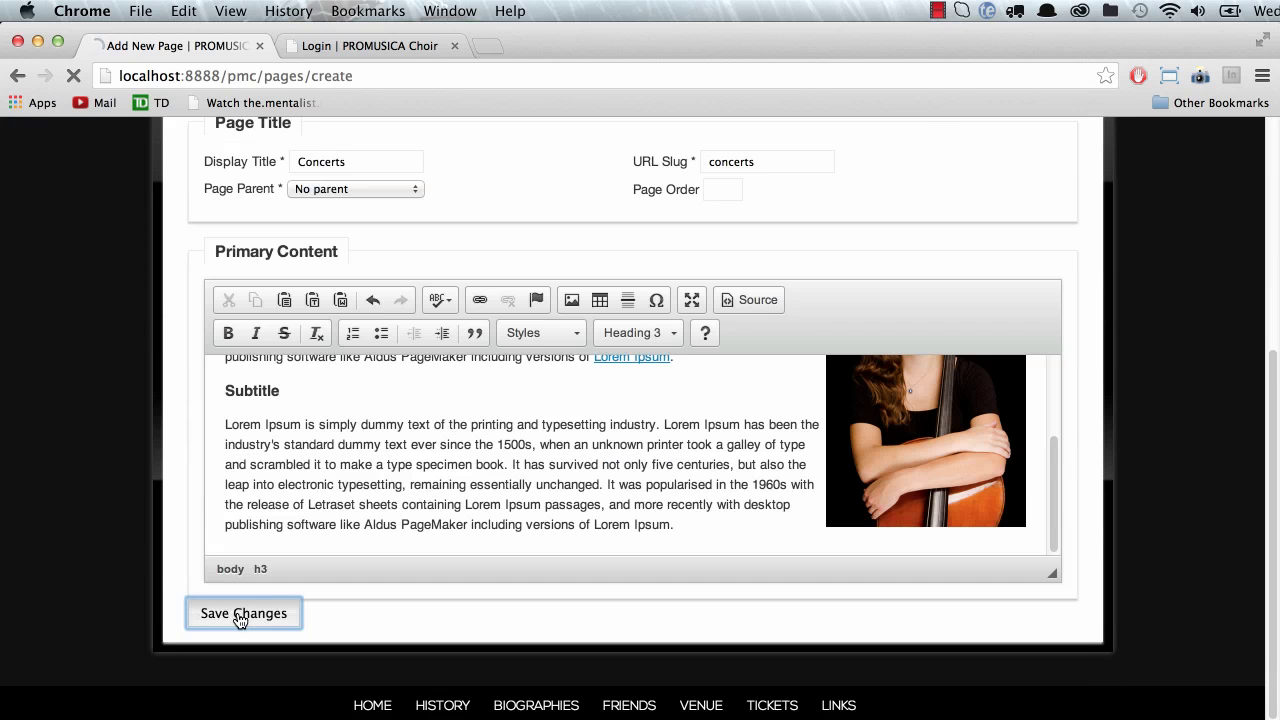
pyautogui.scroll(-3, 247, 585)
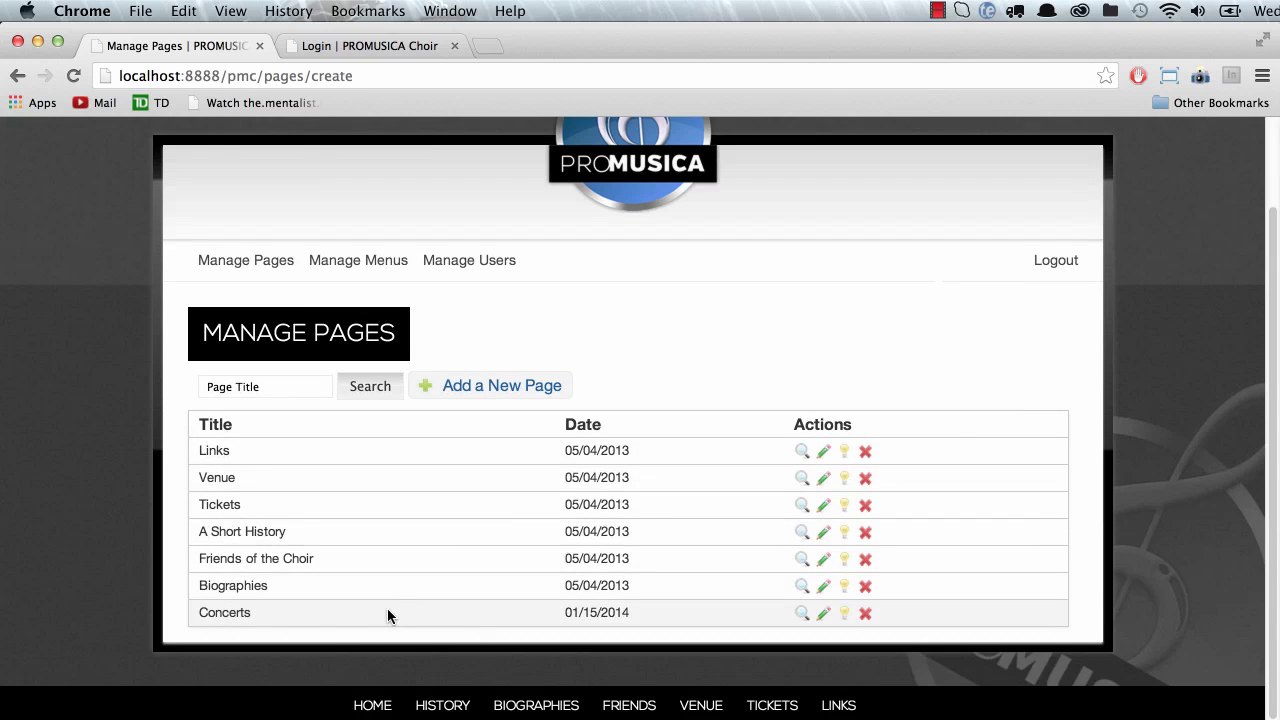
pyautogui.scroll(3, 420, 560)
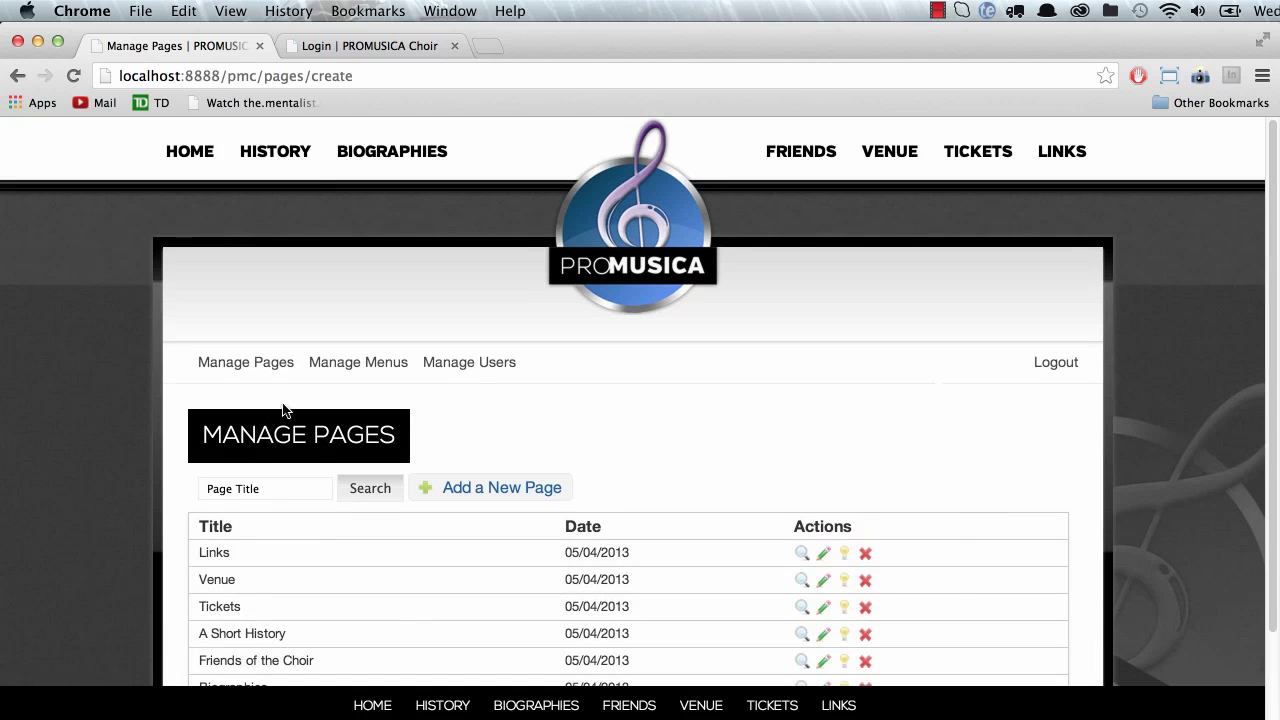
pyautogui.scroll(-2, 326, 500)
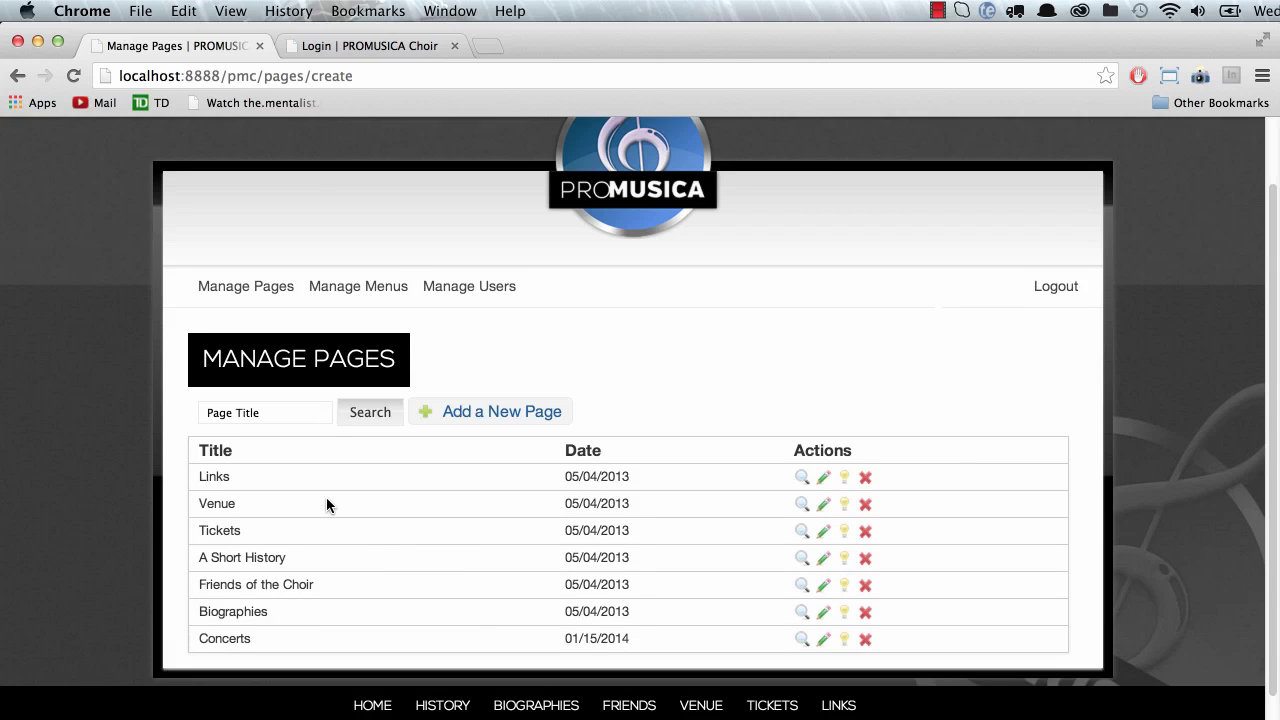
# Step: Open Manage Menus and scroll down the menu list to the Right Menu
pyautogui.click(358, 287)
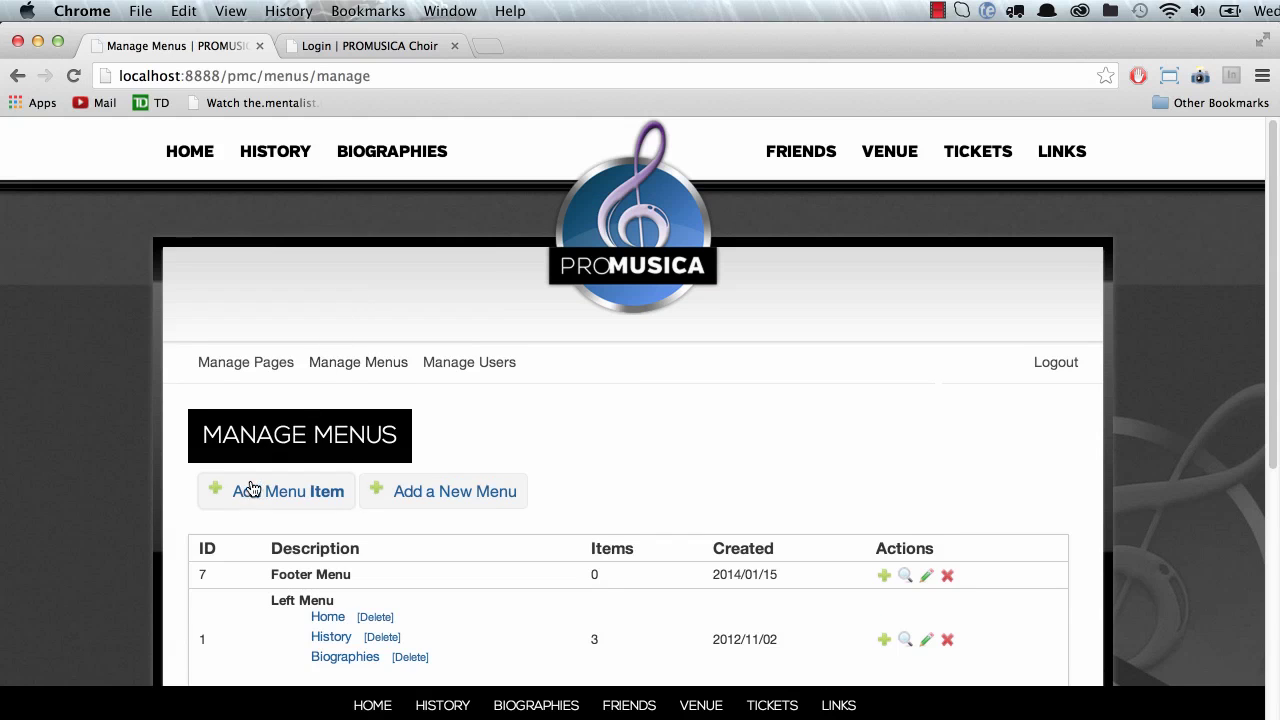
pyautogui.scroll(-4, 250, 485)
pyautogui.scroll(-3, 250, 489)
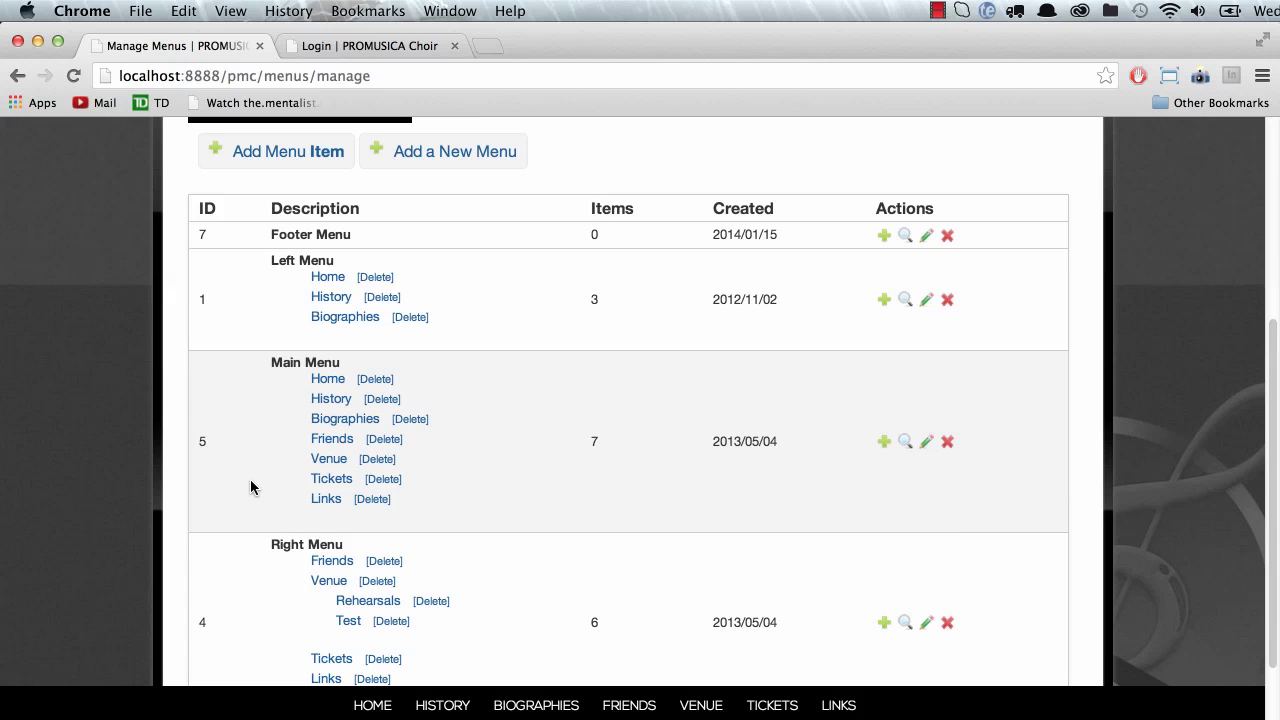
pyautogui.scroll(7, 275, 470)
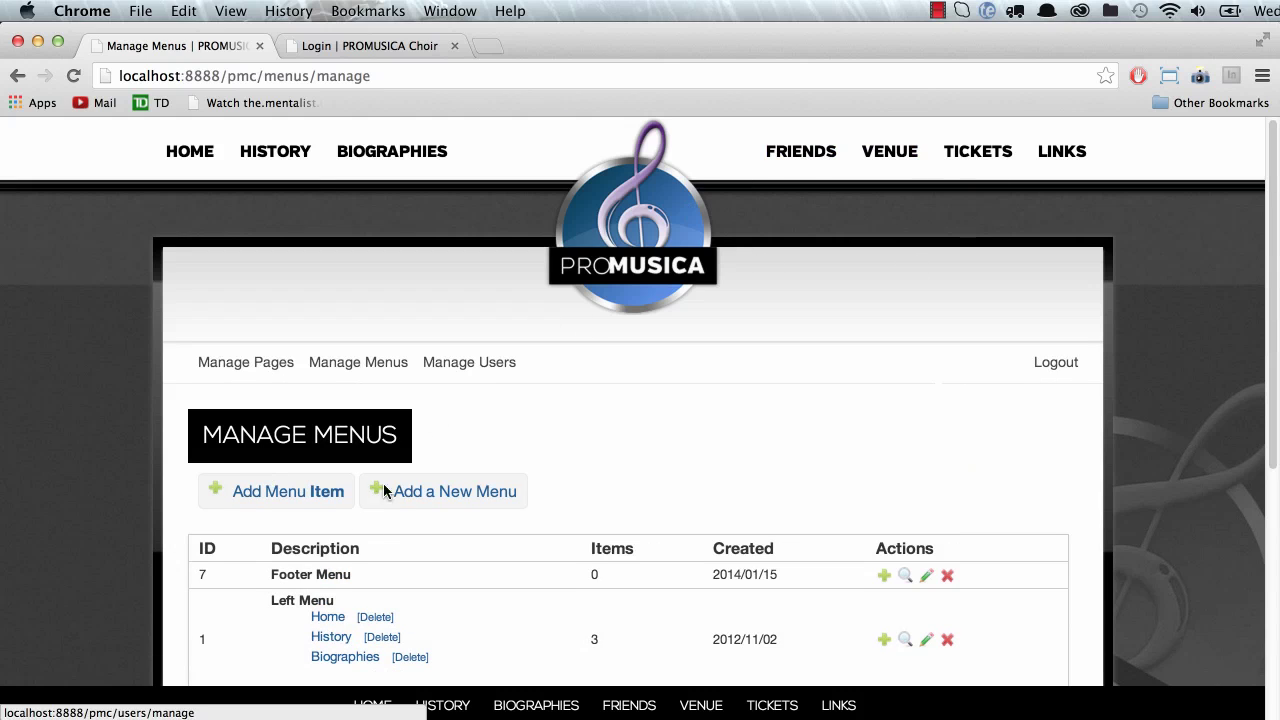
pyautogui.scroll(-1, 358, 520)
pyautogui.scroll(-3, 335, 565)
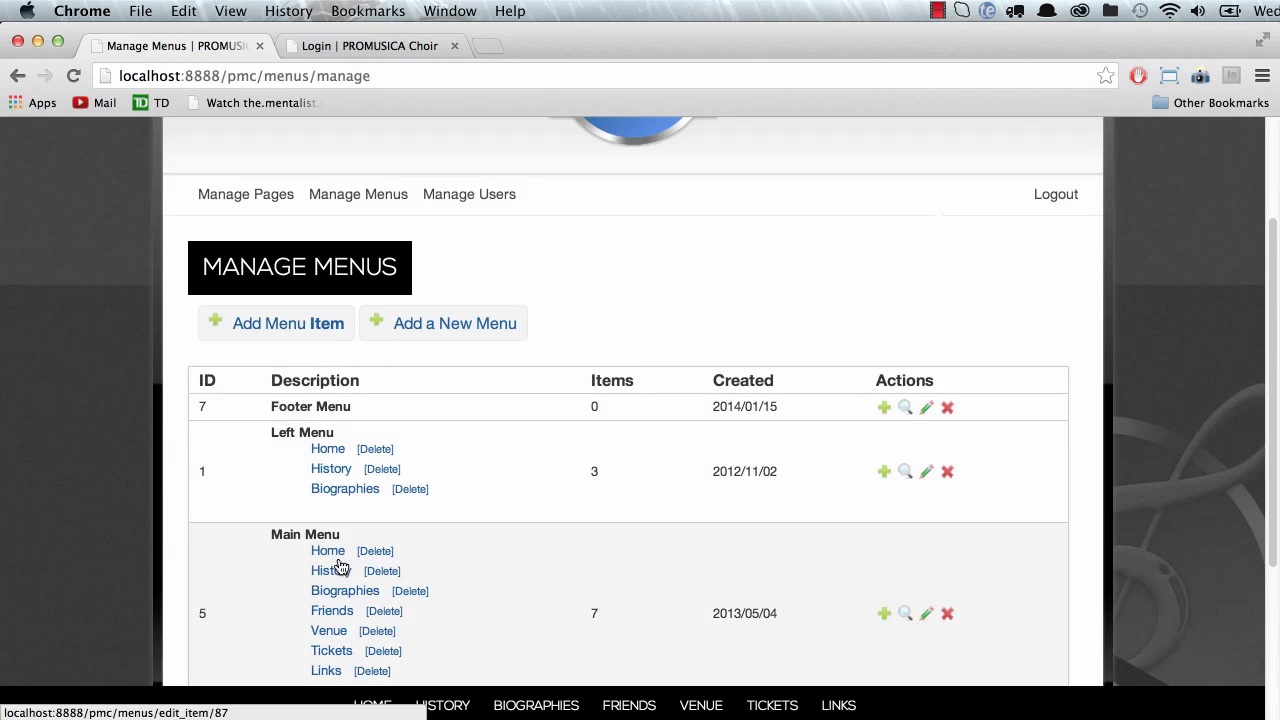
pyautogui.scroll(4, 311, 583)
pyautogui.scroll(-4, 516, 500)
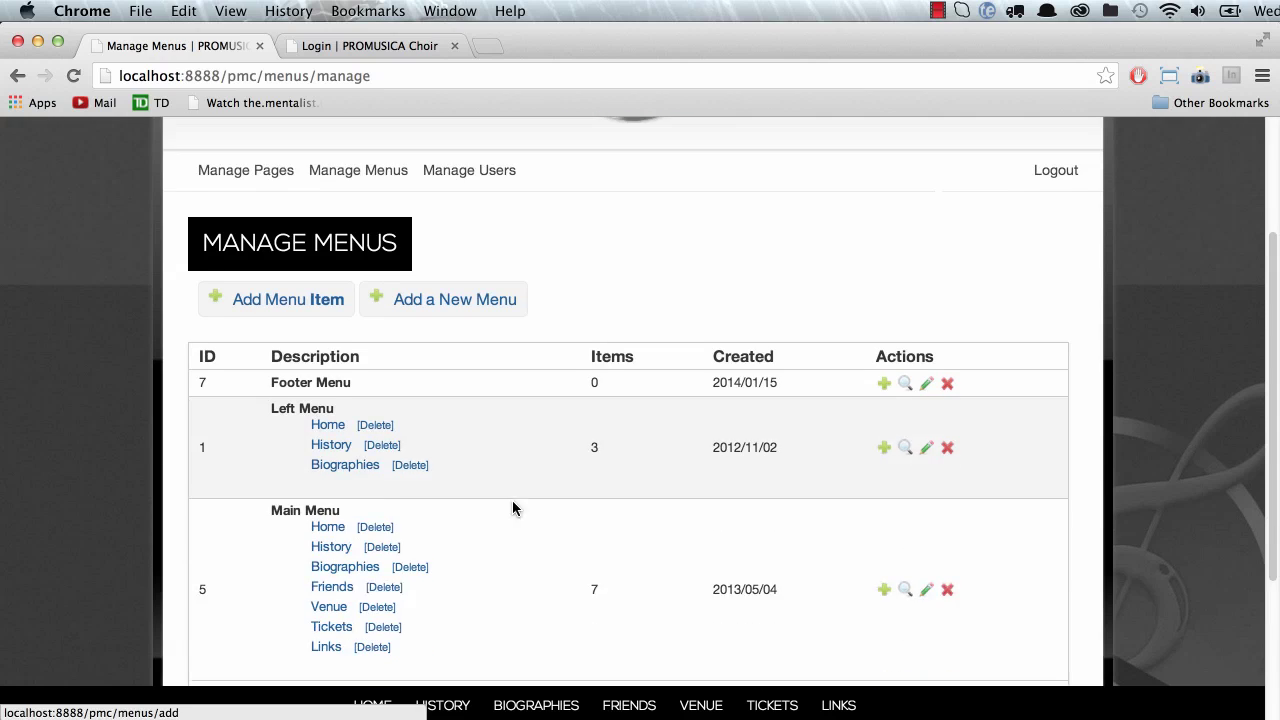
pyautogui.scroll(1, 489, 486)
pyautogui.scroll(4, 484, 491)
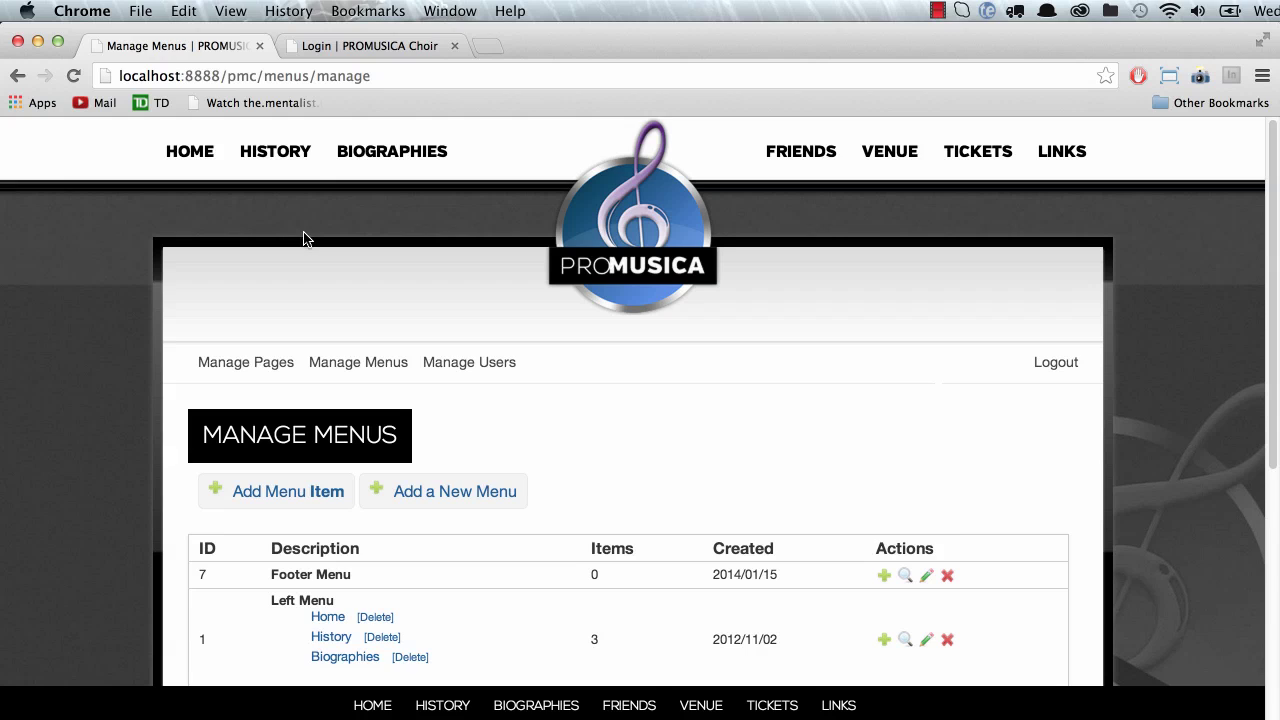
pyautogui.scroll(-3, 380, 540)
pyautogui.scroll(-4, 367, 596)
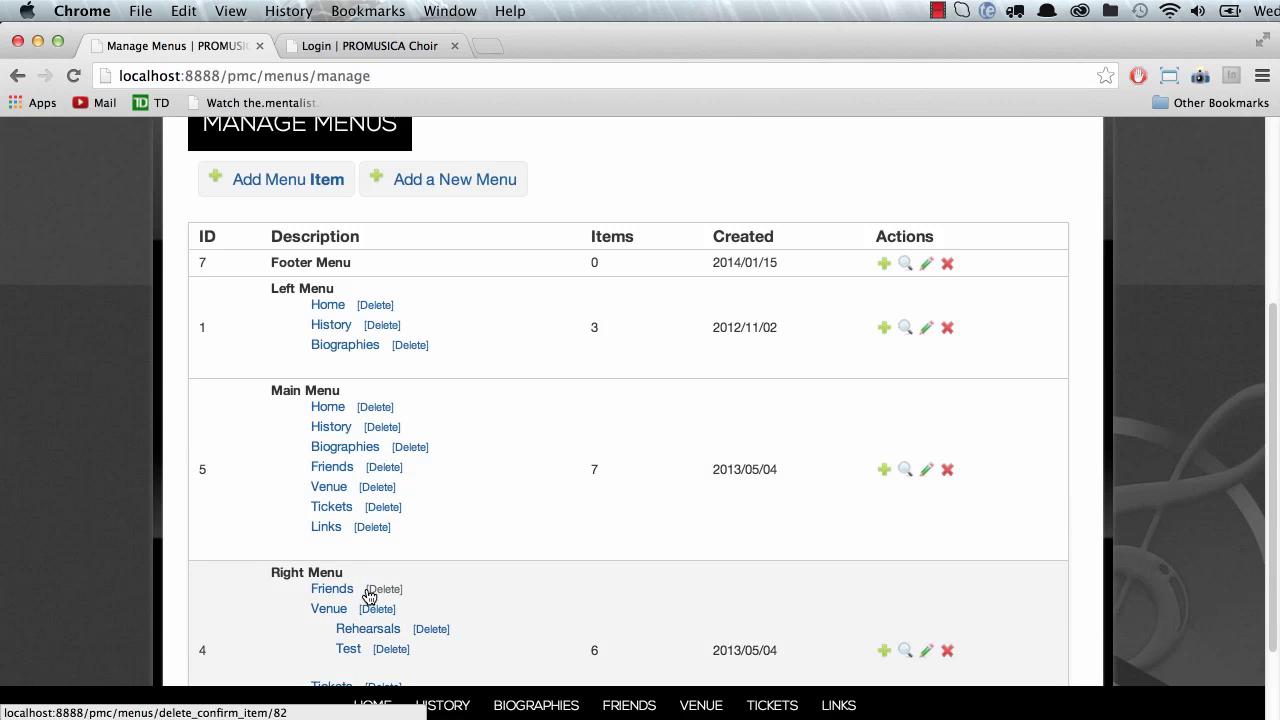
pyautogui.scroll(-2, 291, 600)
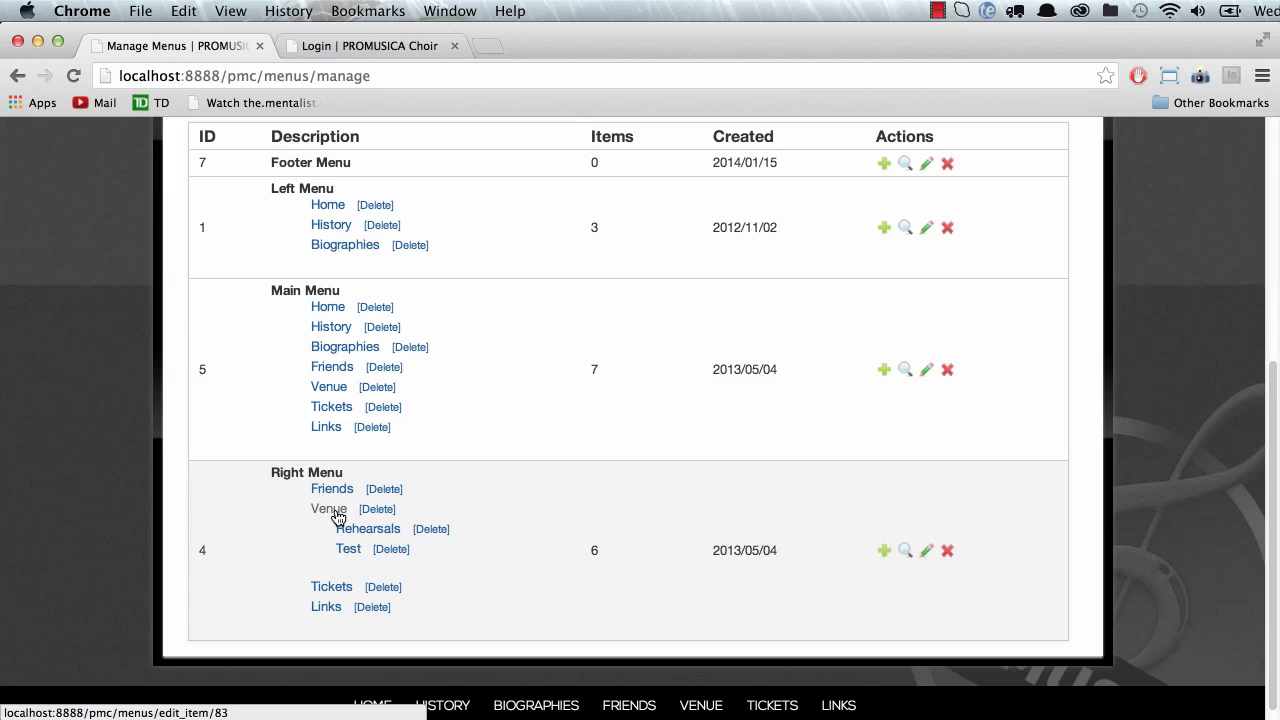
# Step: Open the Right Menu's new-item form and look over the available parent items
pyautogui.click(882, 553)
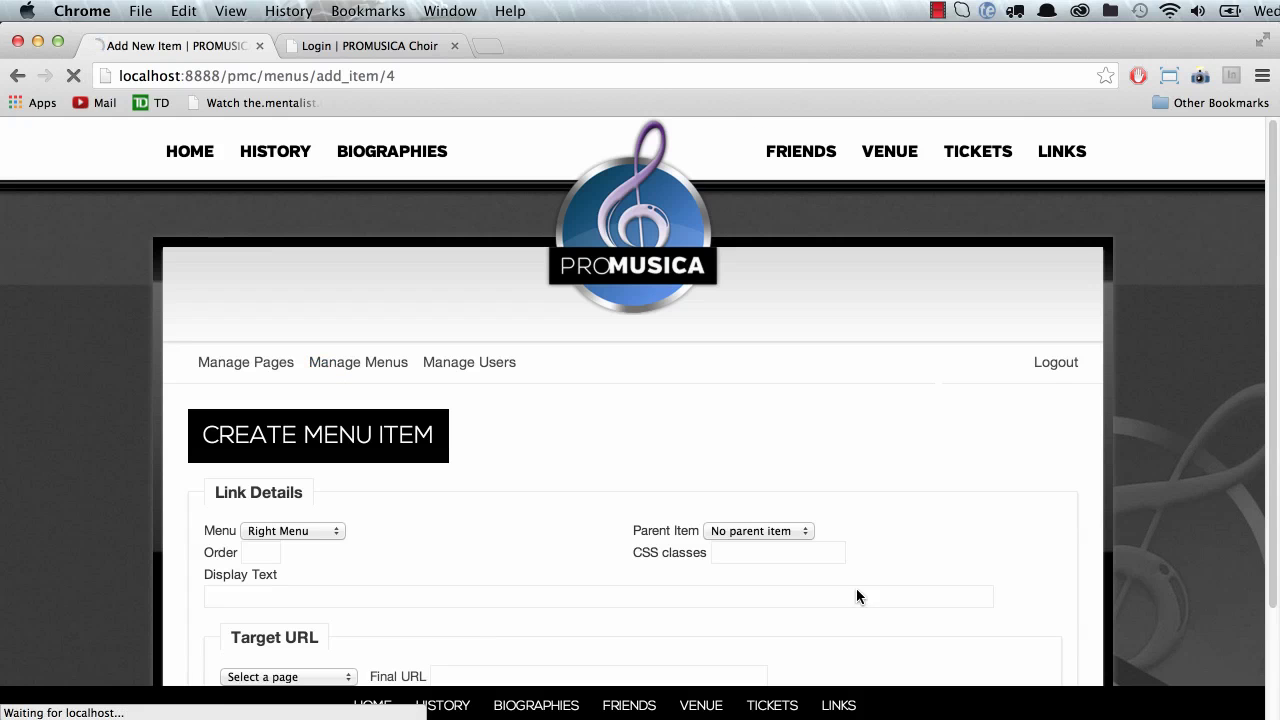
pyautogui.scroll(-2, 290, 575)
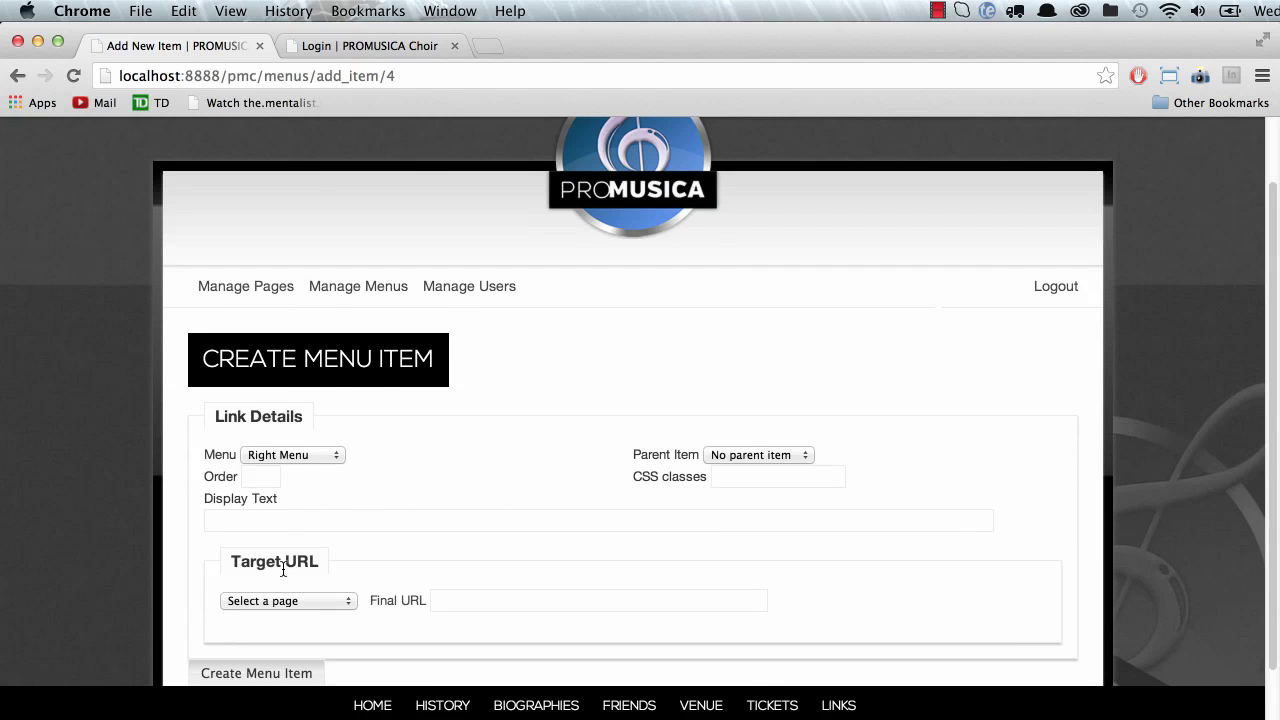
pyautogui.click(17, 75)
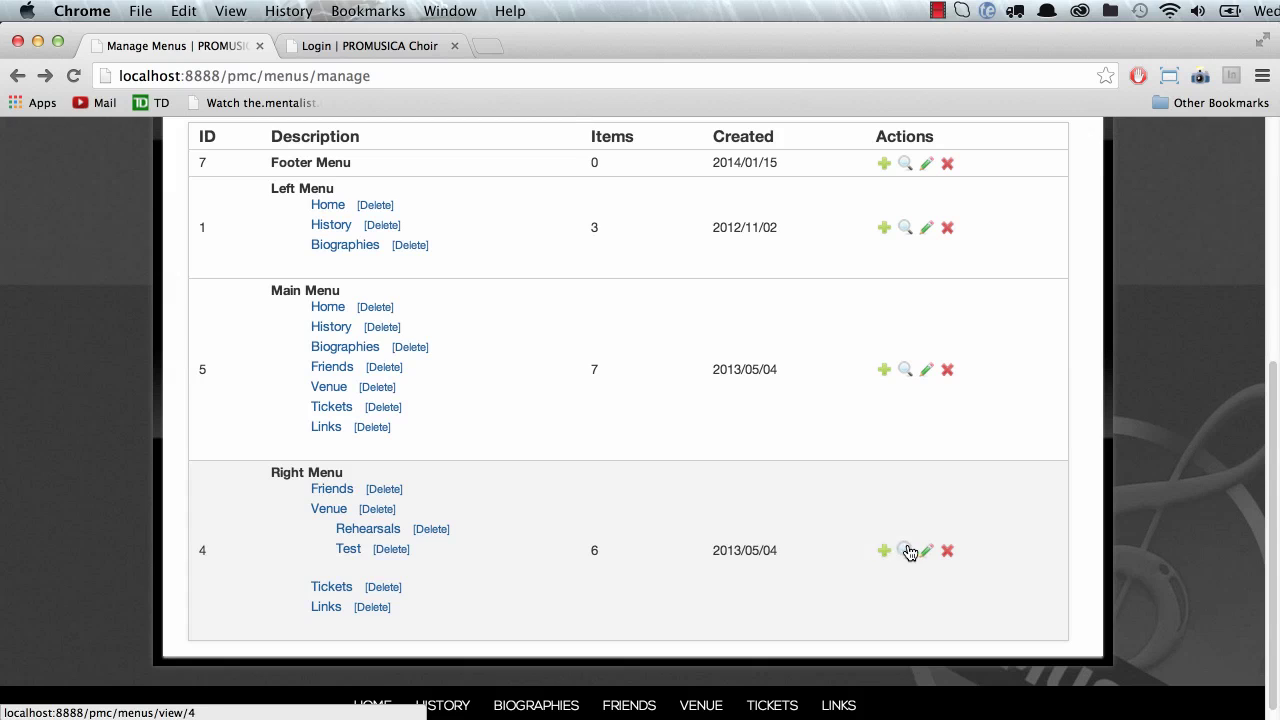
pyautogui.click(883, 553)
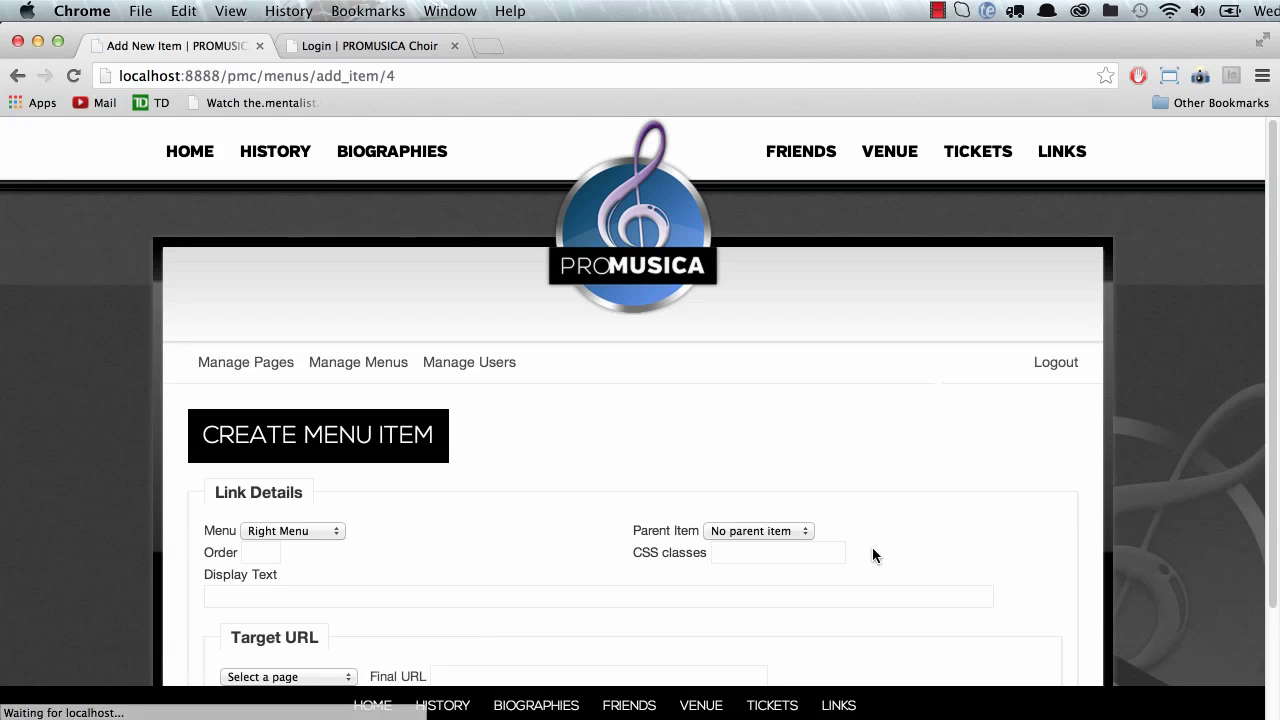
pyautogui.scroll(-2, 489, 529)
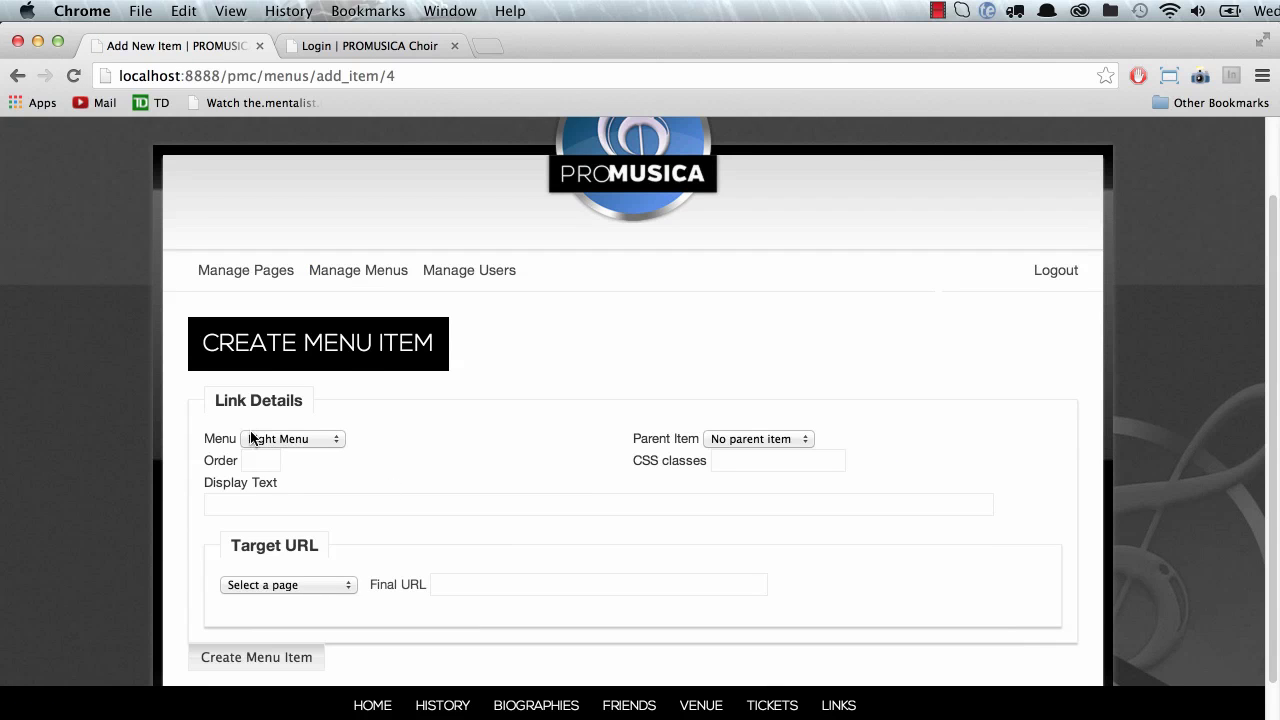
pyautogui.click(758, 439)
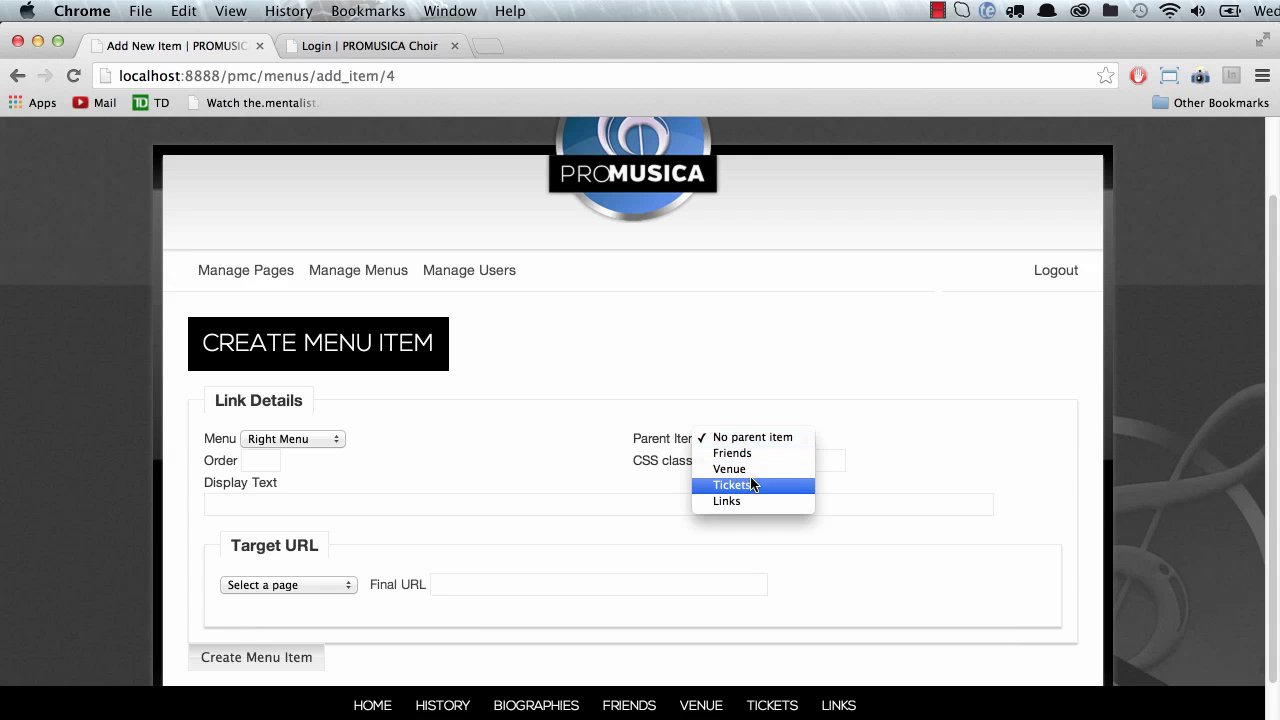
pyautogui.click(1125, 397)
pyautogui.scroll(3, 1135, 404)
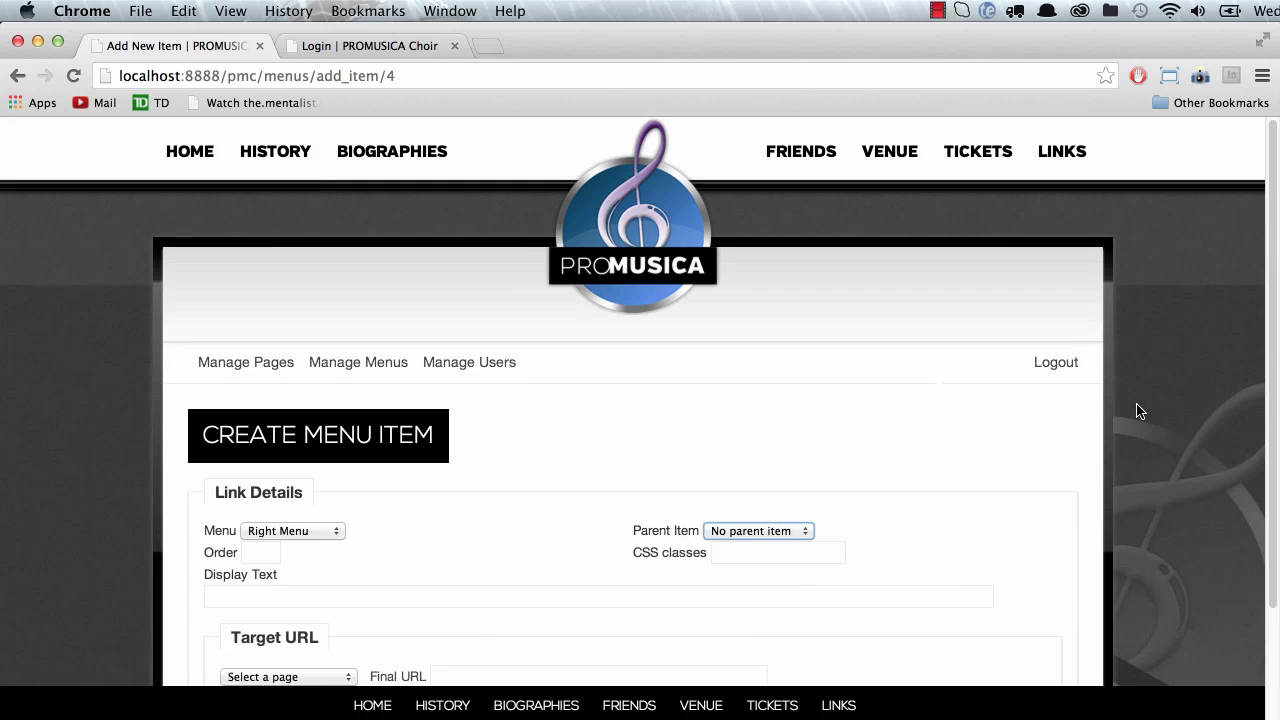
pyautogui.scroll(-3, 1140, 411)
# Step: Create a 'Concerts' item with parent Venue, linked to the Concerts page
pyautogui.click(752, 412)
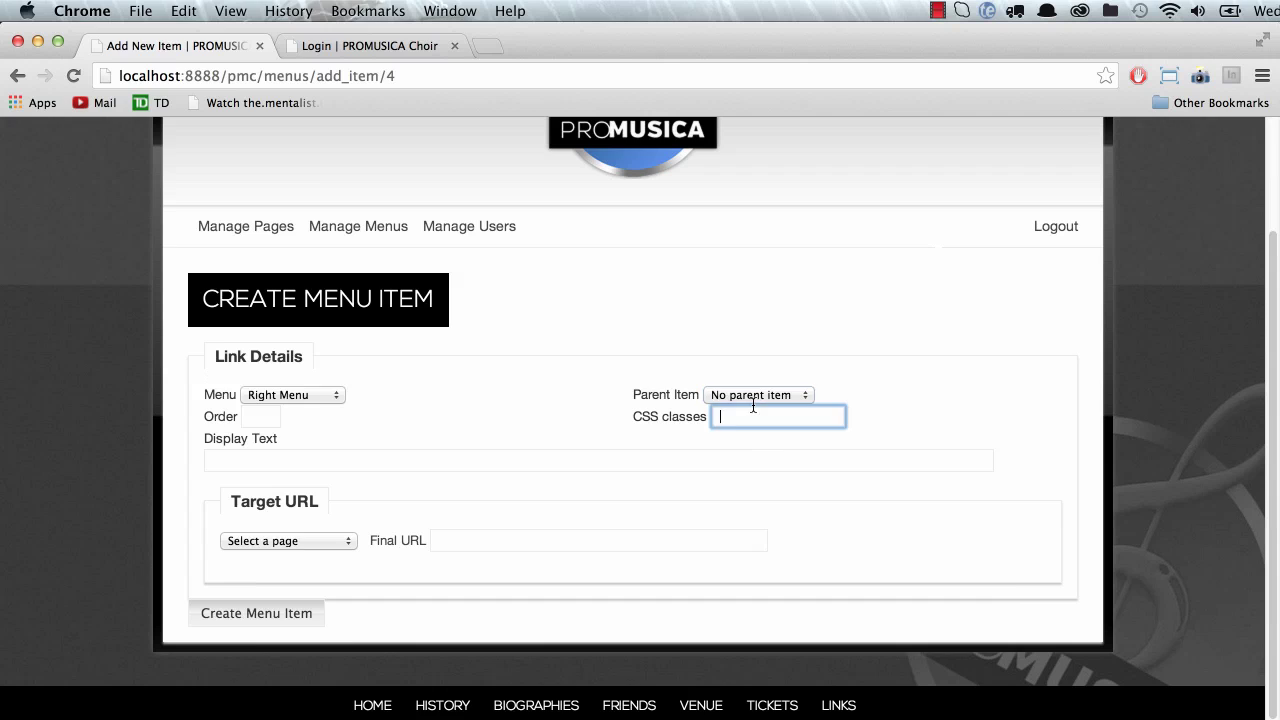
pyautogui.click(755, 395)
pyautogui.click(741, 427)
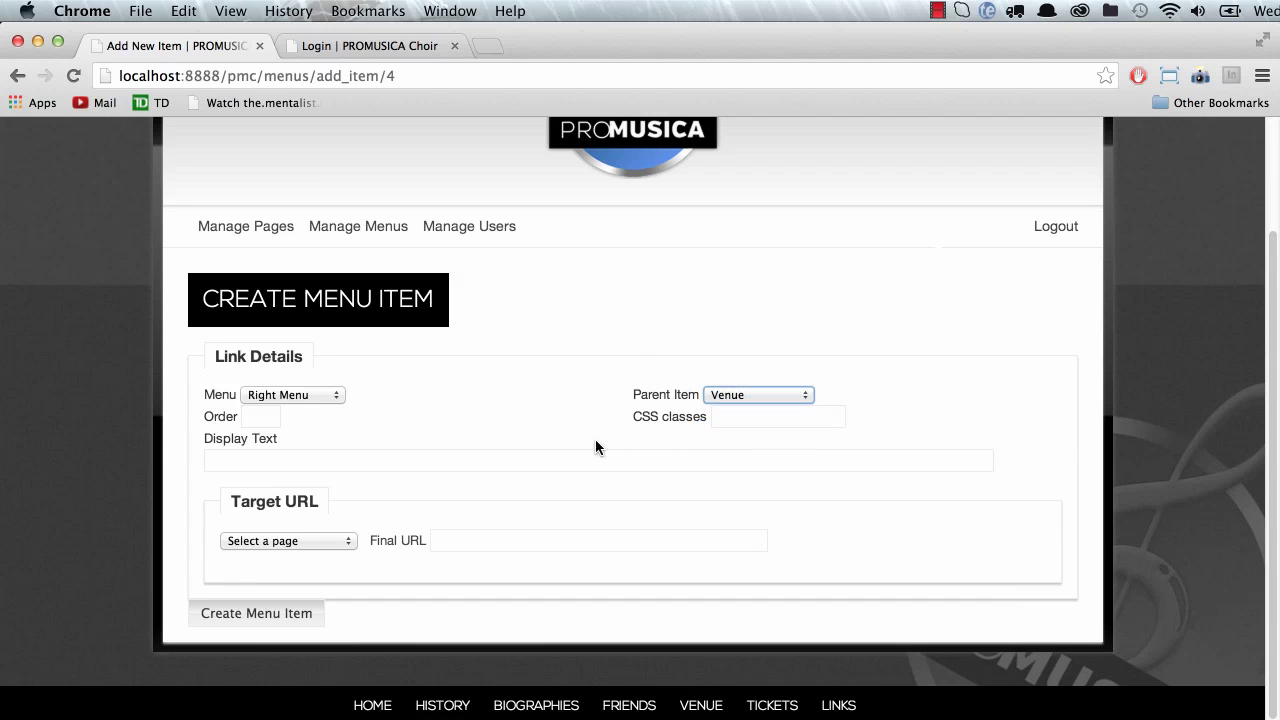
pyautogui.click(247, 457)
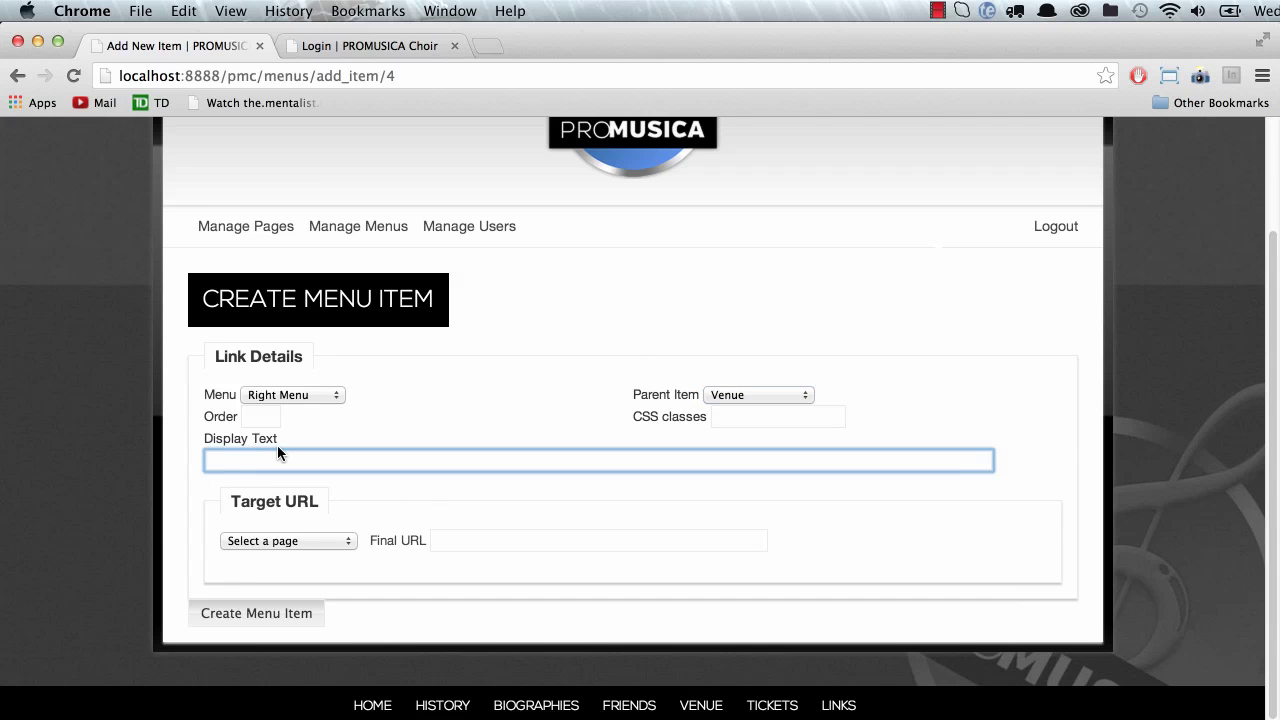
pyautogui.write('Concerts')
pyautogui.click(285, 541)
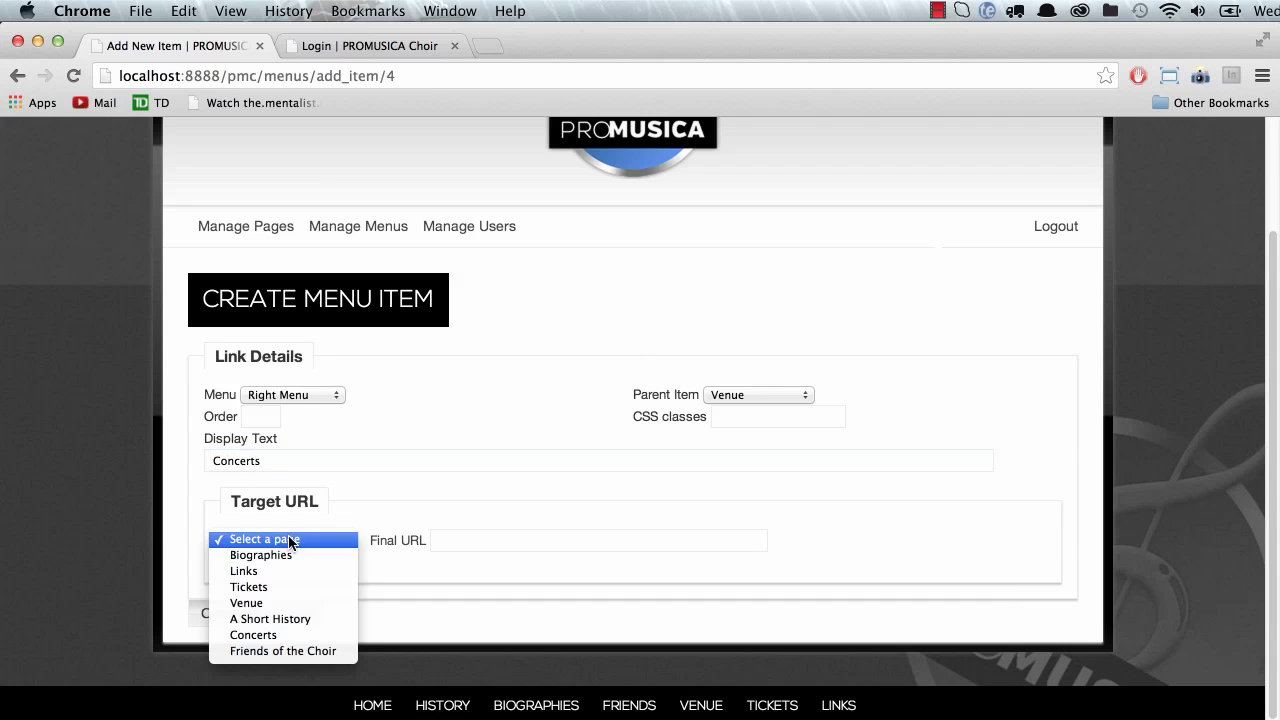
pyautogui.click(290, 632)
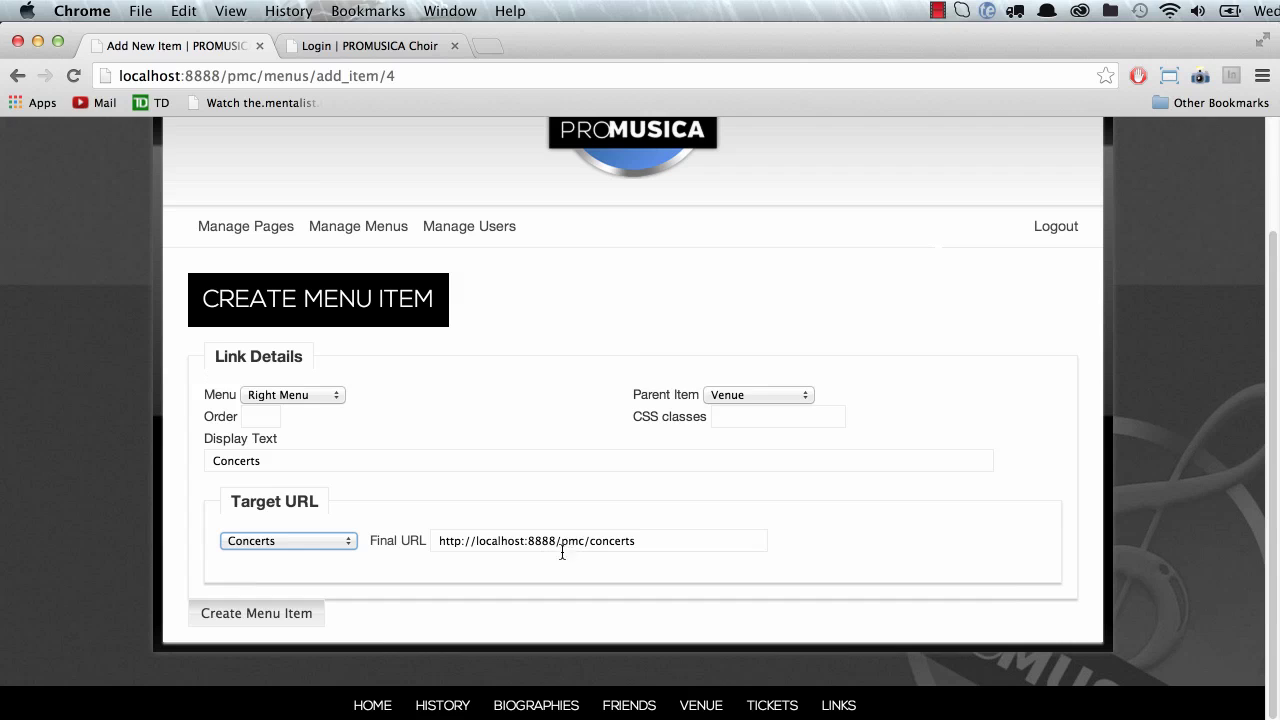
pyautogui.click(257, 613)
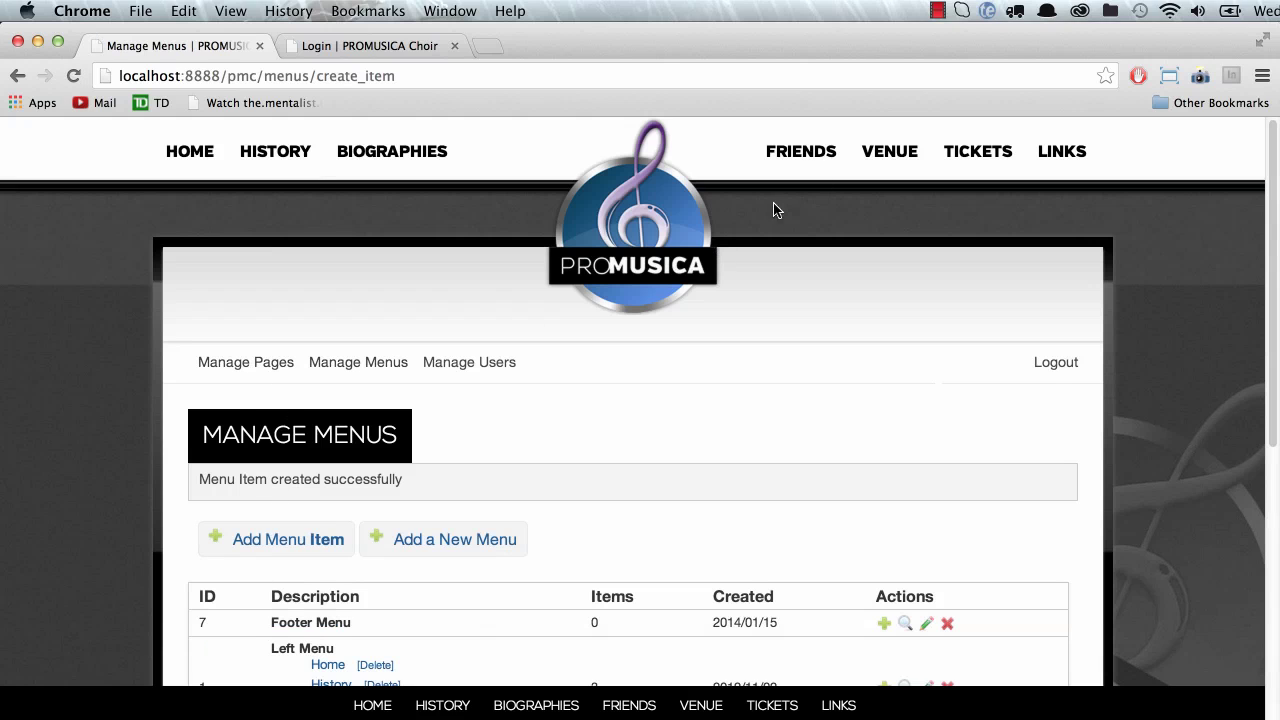
# Step: Open Concerts from the VENUE menu and scroll through its text and cellist photo
pyautogui.moveTo(892, 160)
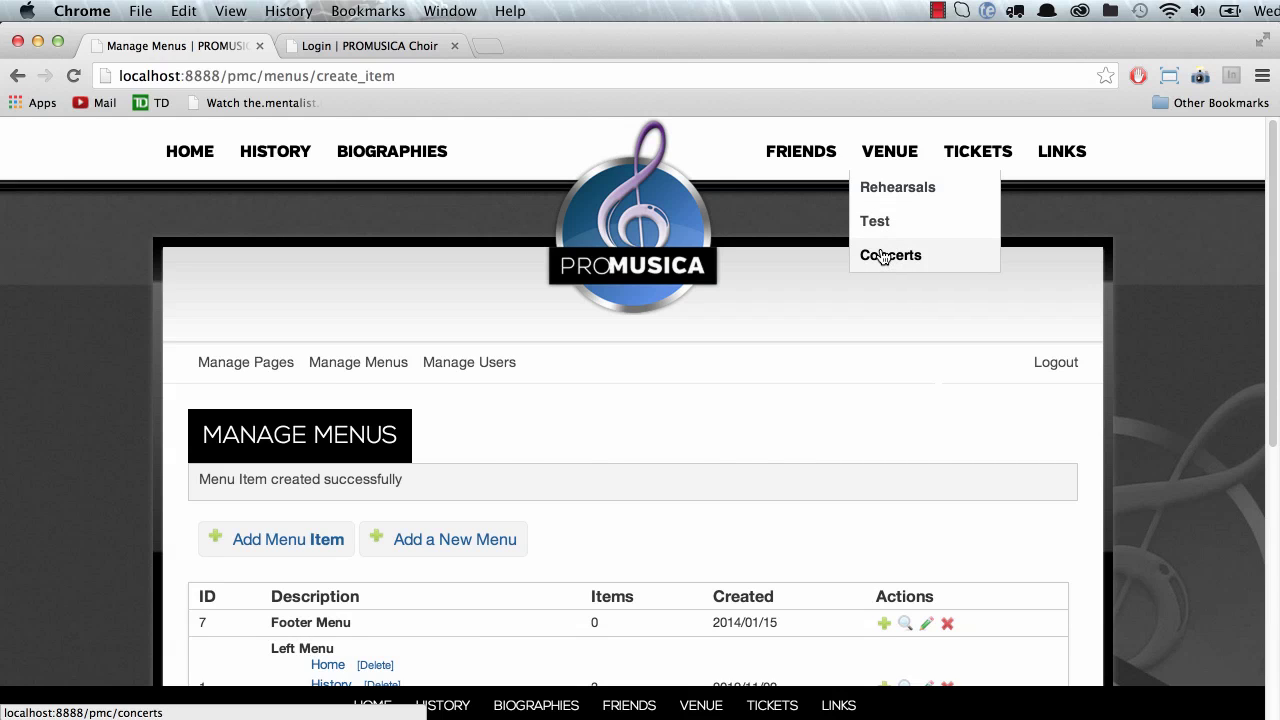
pyautogui.click(888, 260)
pyautogui.scroll(-4, 746, 400)
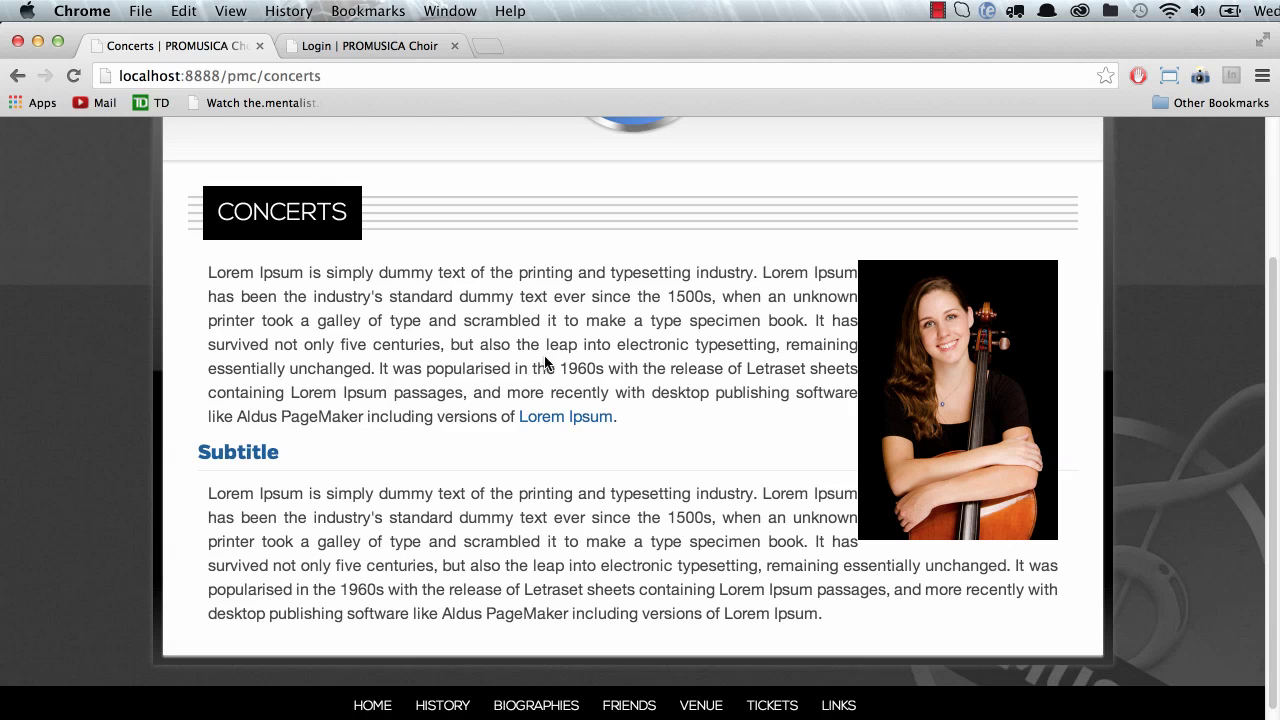
pyautogui.scroll(4, 431, 415)
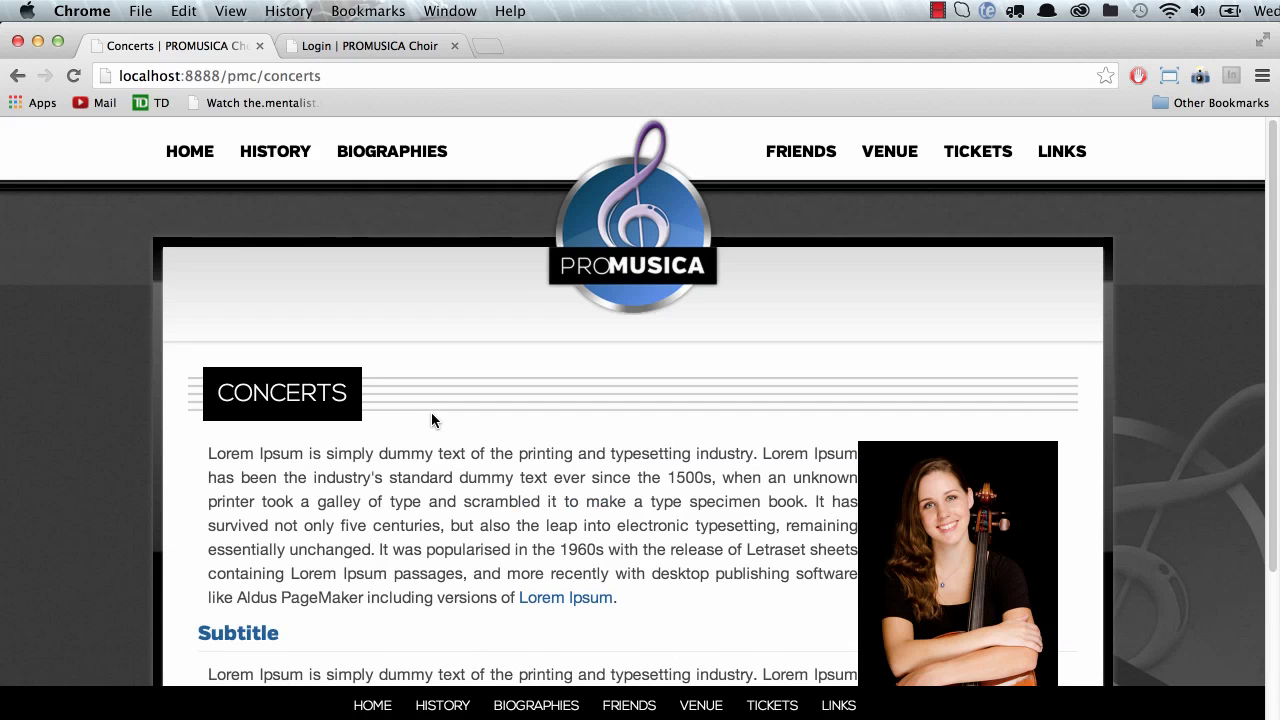
pyautogui.scroll(-4, 431, 413)
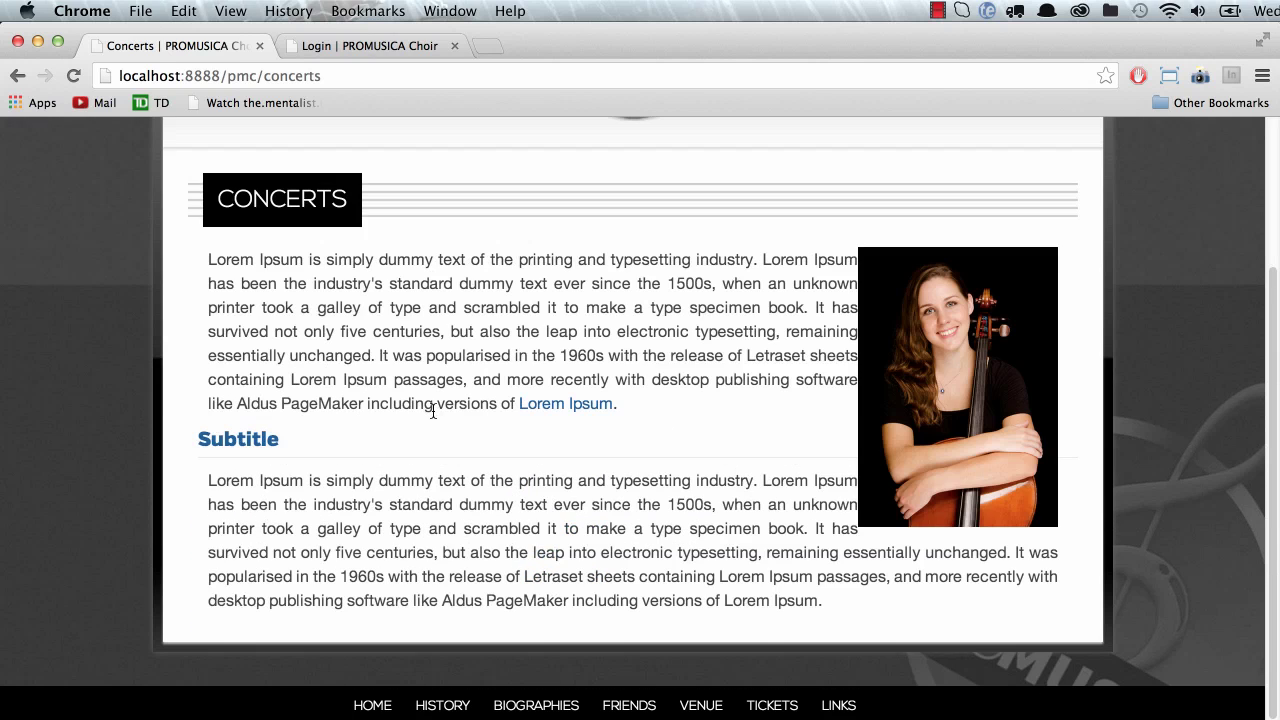
pyautogui.scroll(4, 432, 410)
pyautogui.moveTo(936, 165)
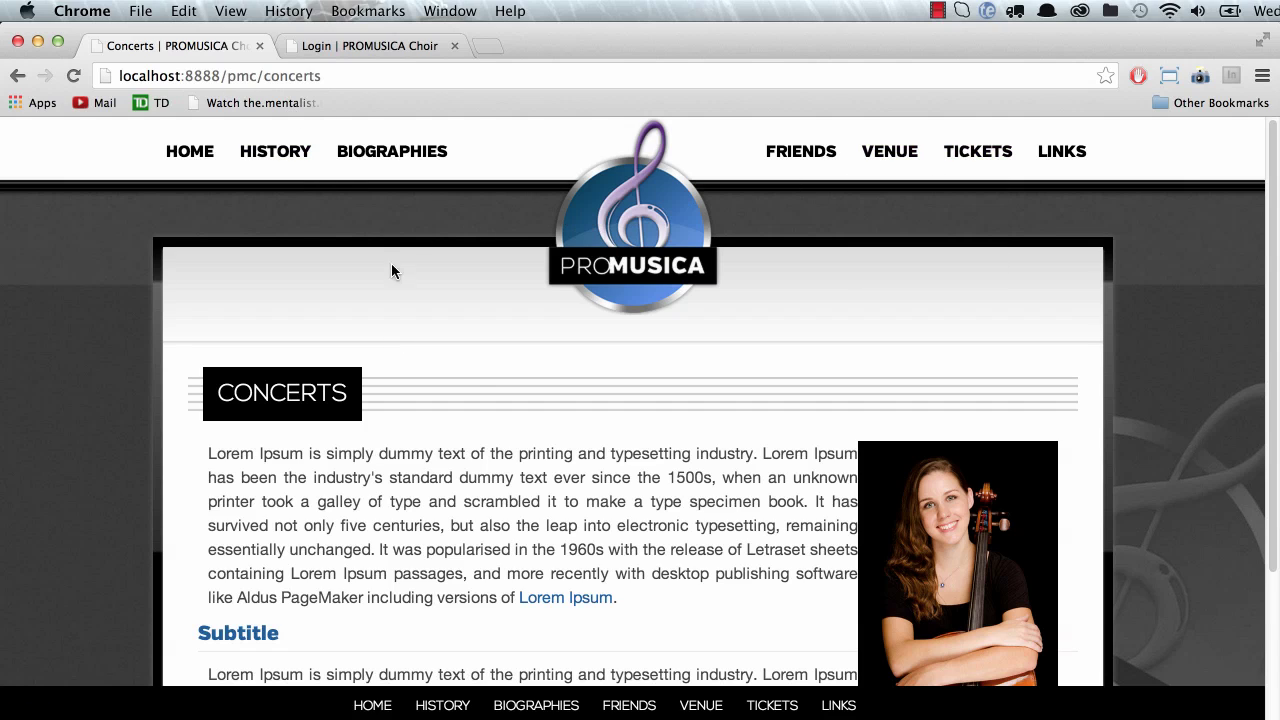
# Step: Change the address from 'concerts' to 'admin' and log in with the saved account
pyautogui.doubleClick(314, 76)
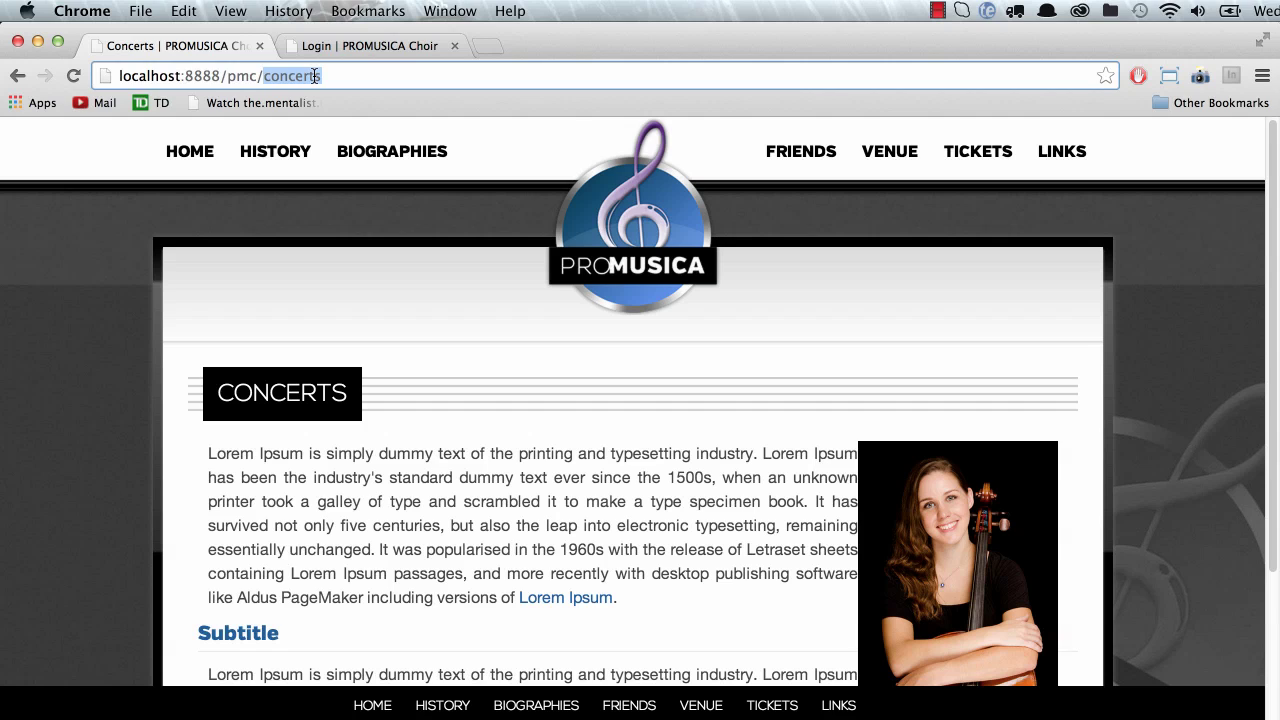
pyautogui.write('admin')
pyautogui.press('Return')
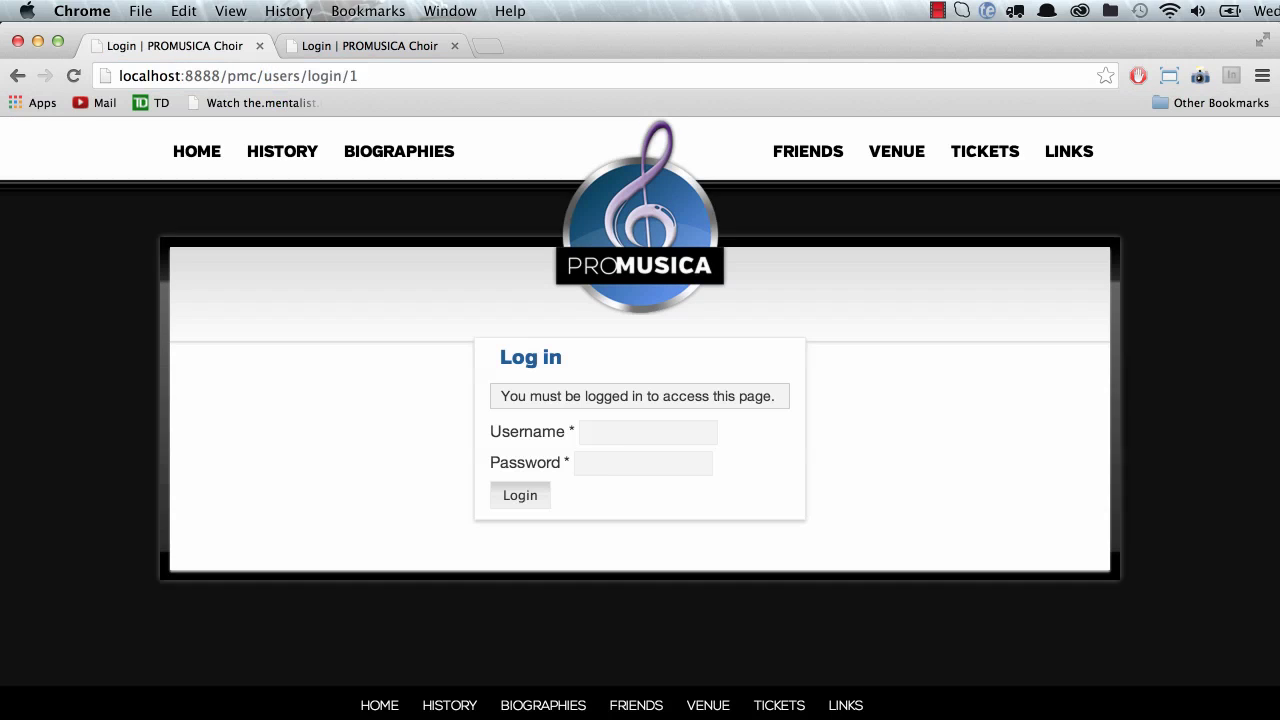
pyautogui.click(665, 432)
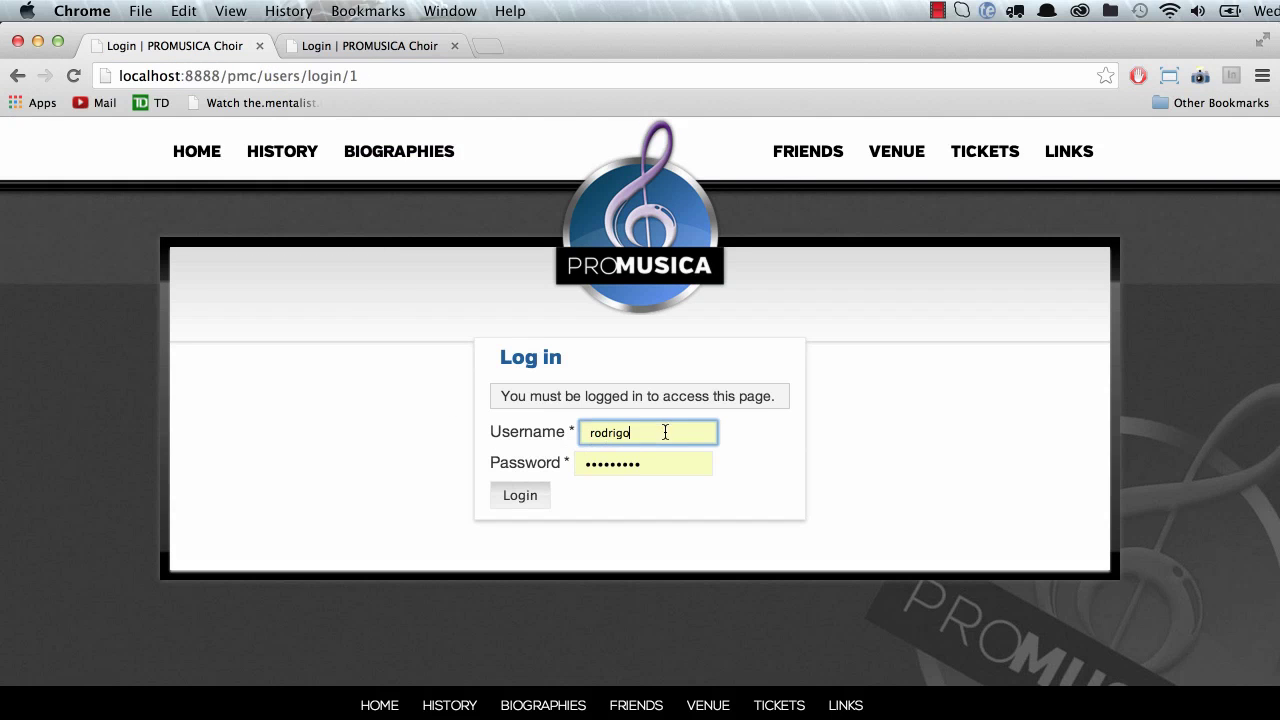
pyautogui.click(519, 500)
# Step: Go to Manage Users and open the Add New User form
pyautogui.scroll(-3, 562, 500)
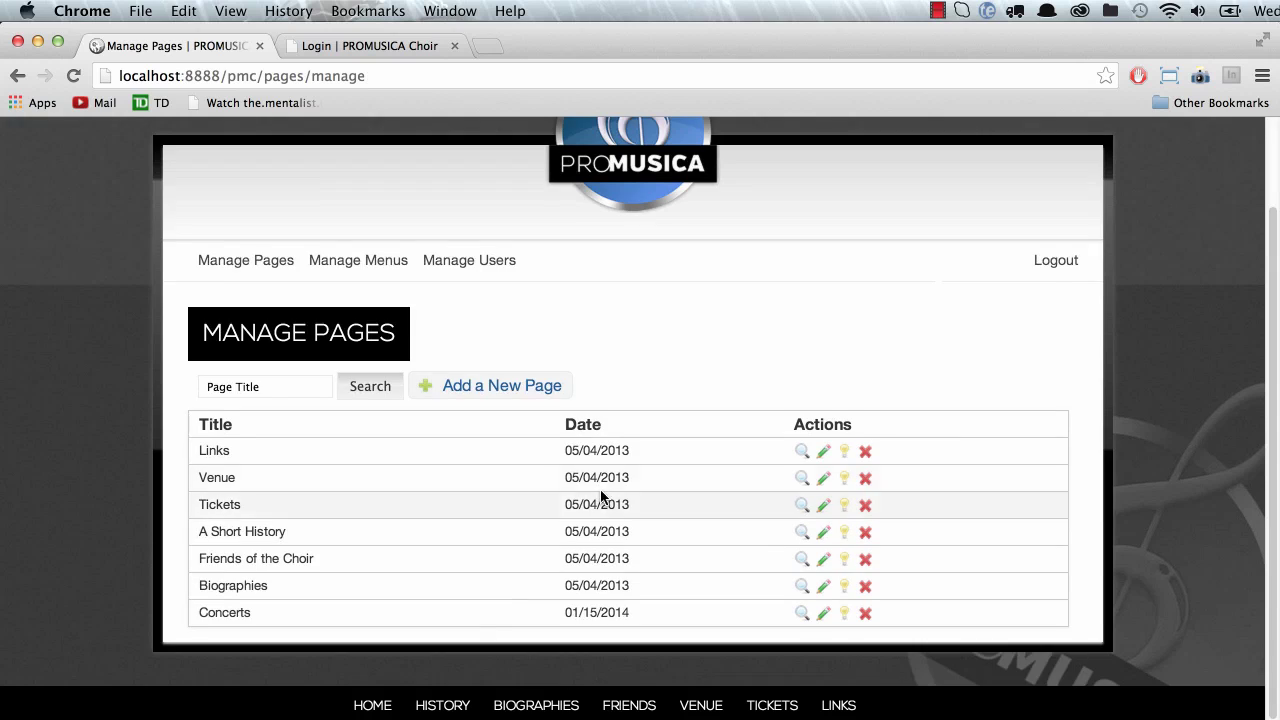
pyautogui.scroll(2, 439, 443)
pyautogui.click(463, 349)
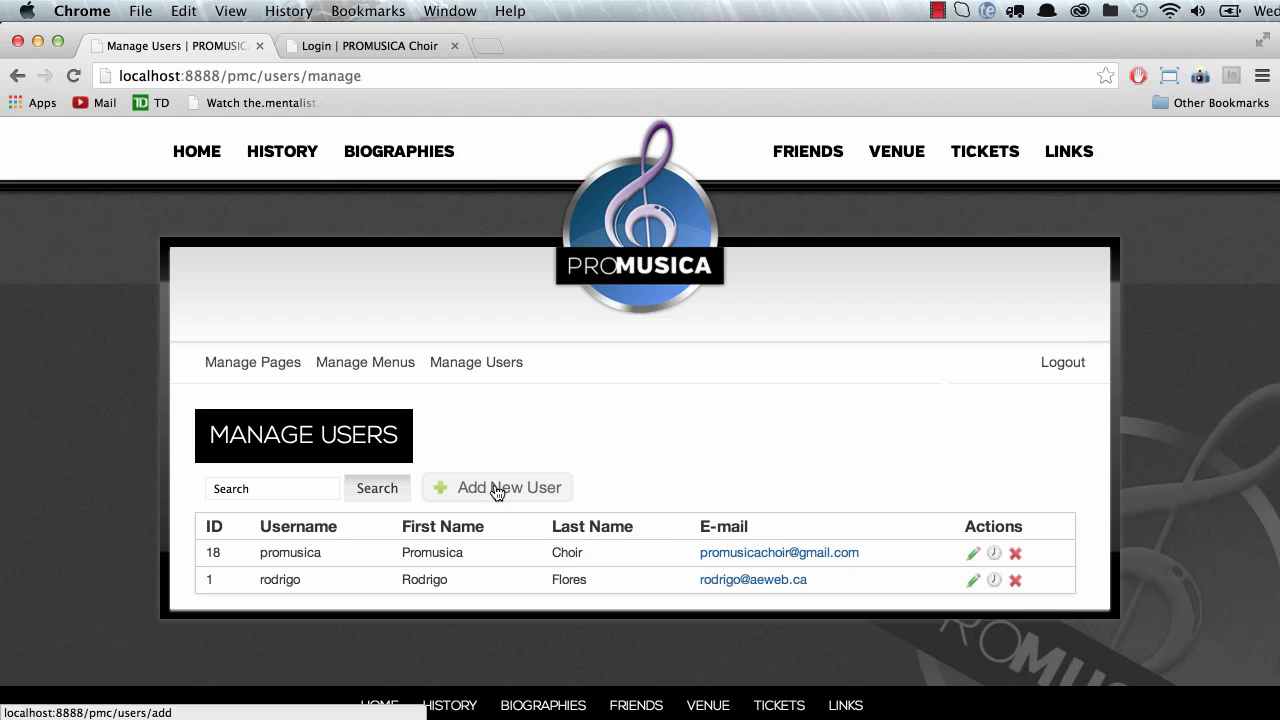
pyautogui.click(497, 492)
# Step: Replace the autofilled username with the new user's username and enter the password
pyautogui.scroll(-3, 757, 560)
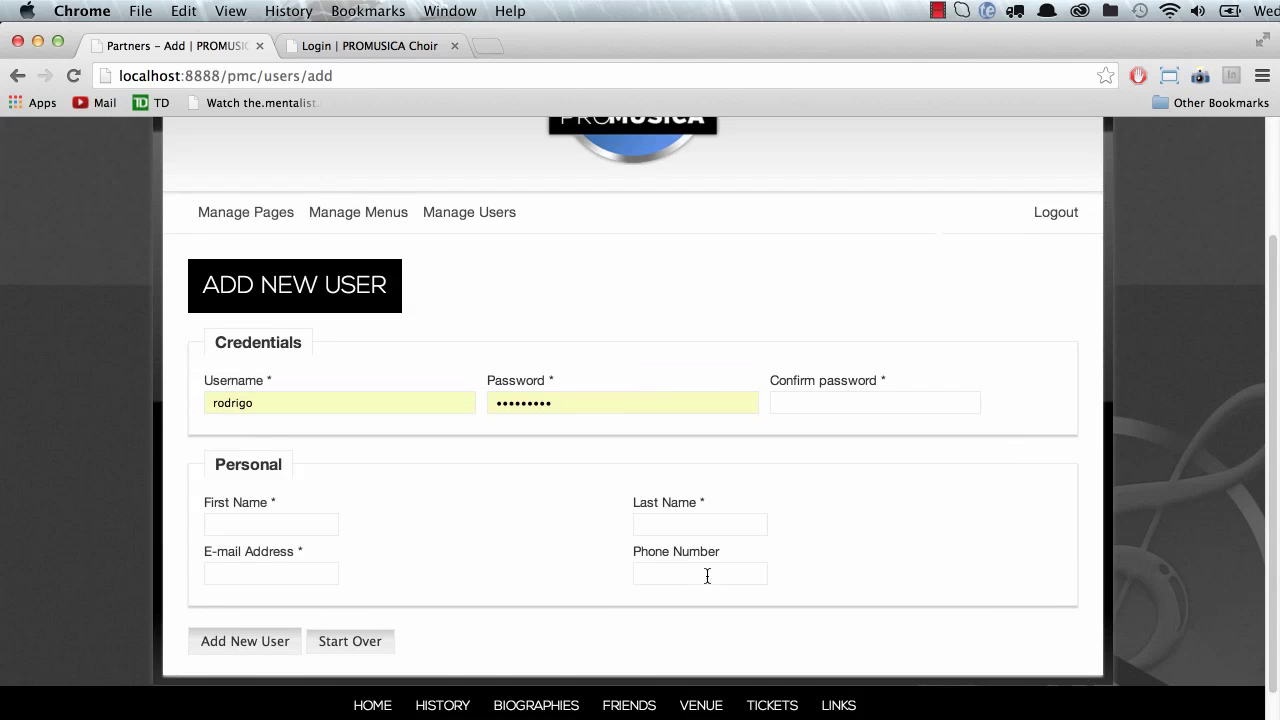
pyautogui.doubleClick(318, 403)
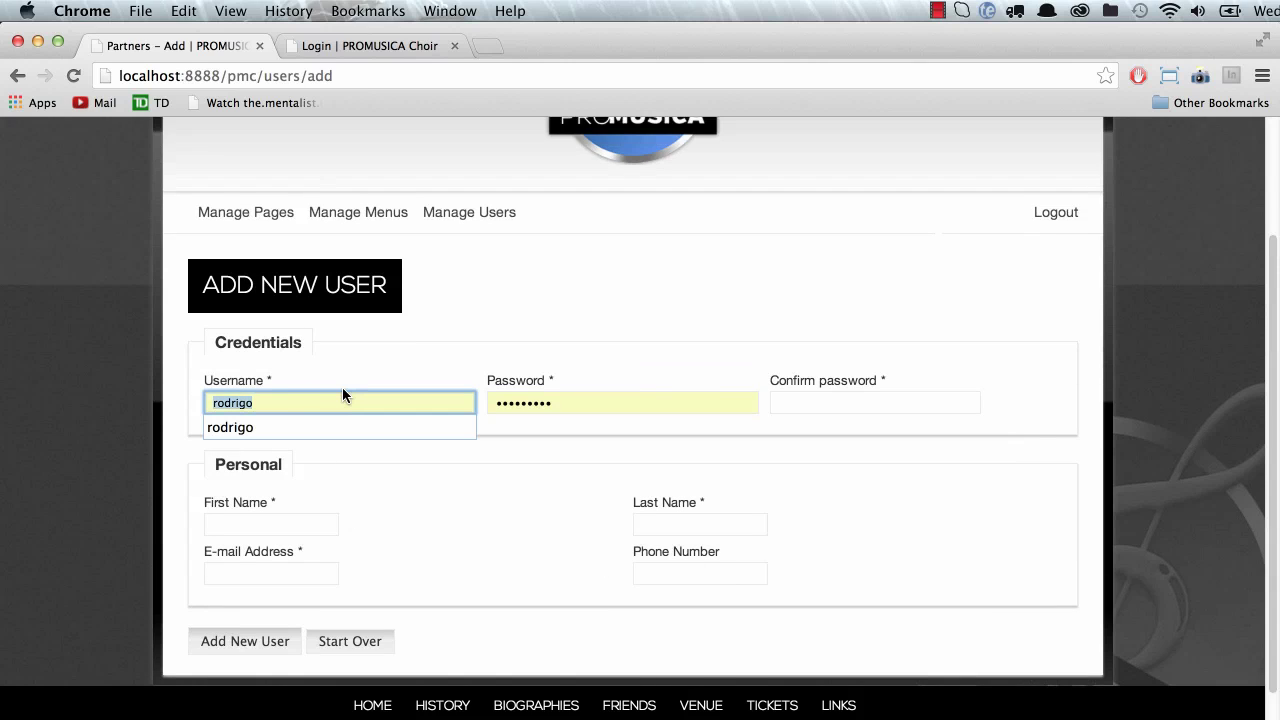
pyautogui.write('mike')
pyautogui.press('Tab')
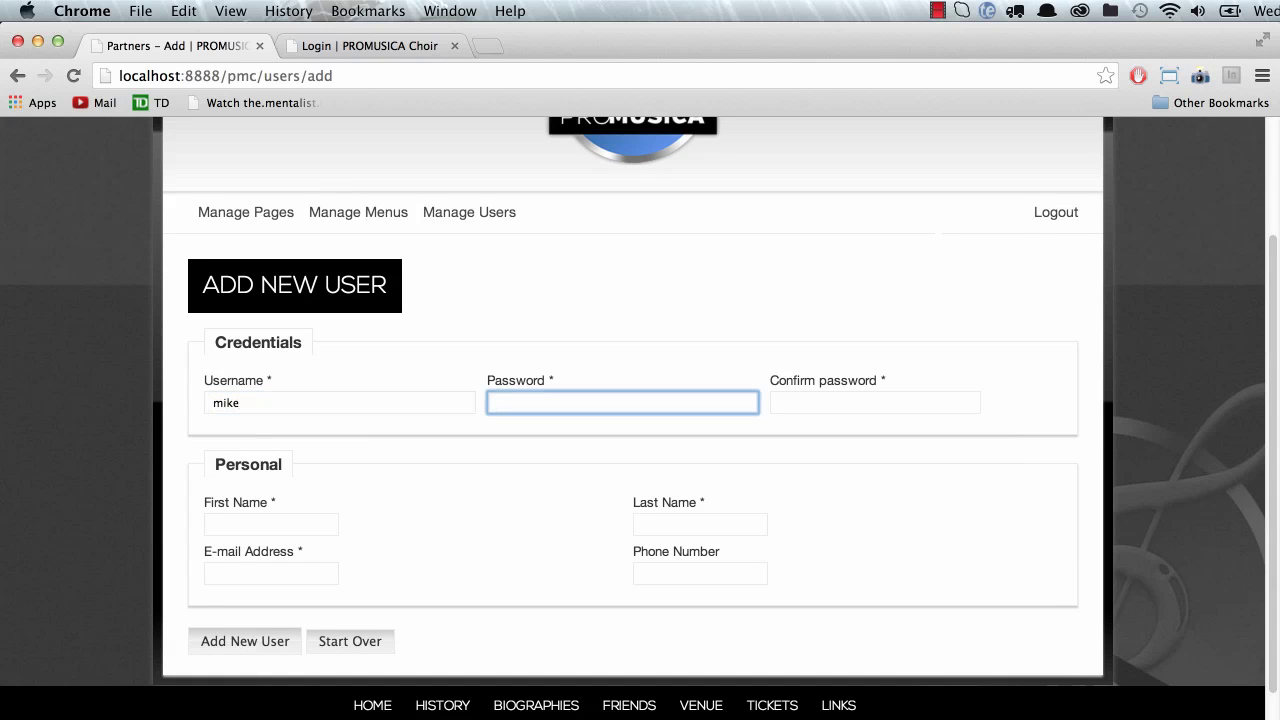
pyautogui.write('••••••')
pyautogui.press('super+a')
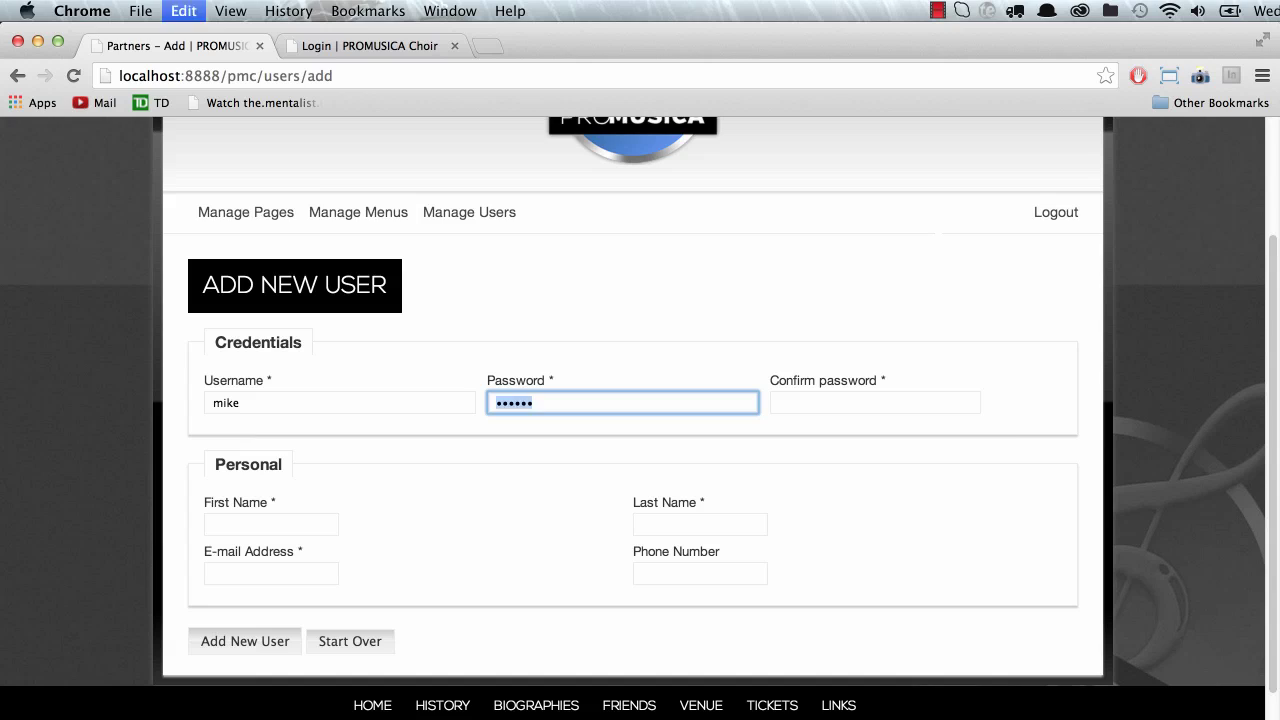
pyautogui.press('BackSpace')
pyautogui.write('•')
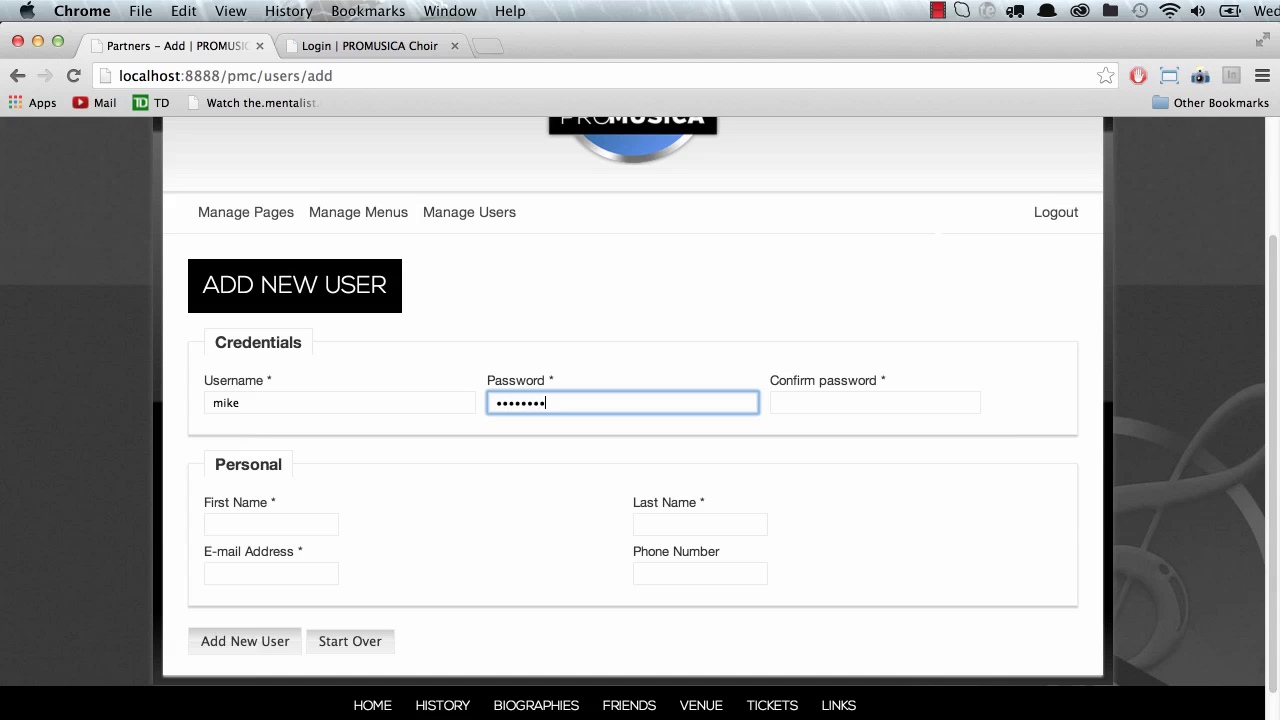
pyautogui.click(875, 402)
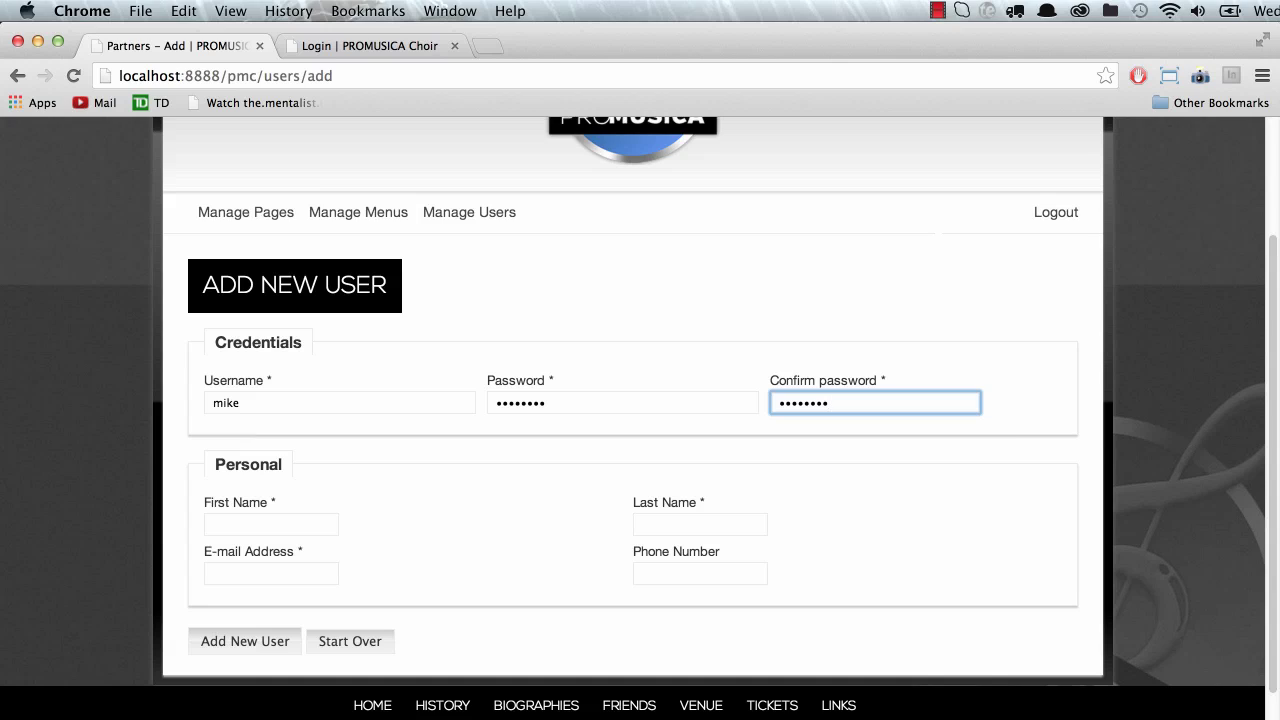
# Step: Fill in the user's first name, last name, e-mail and phone number, then save the account
pyautogui.click(242, 529)
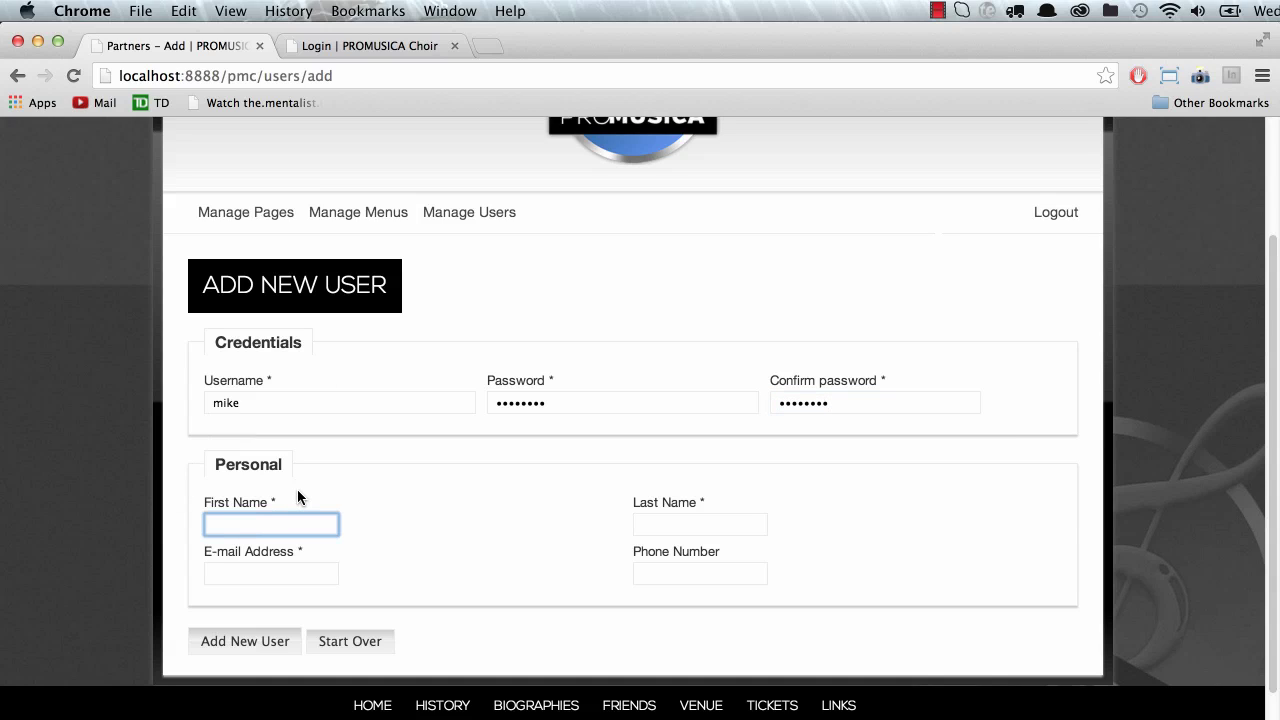
pyautogui.write('Mike')
pyautogui.press('Tab')
pyautogui.write('E')
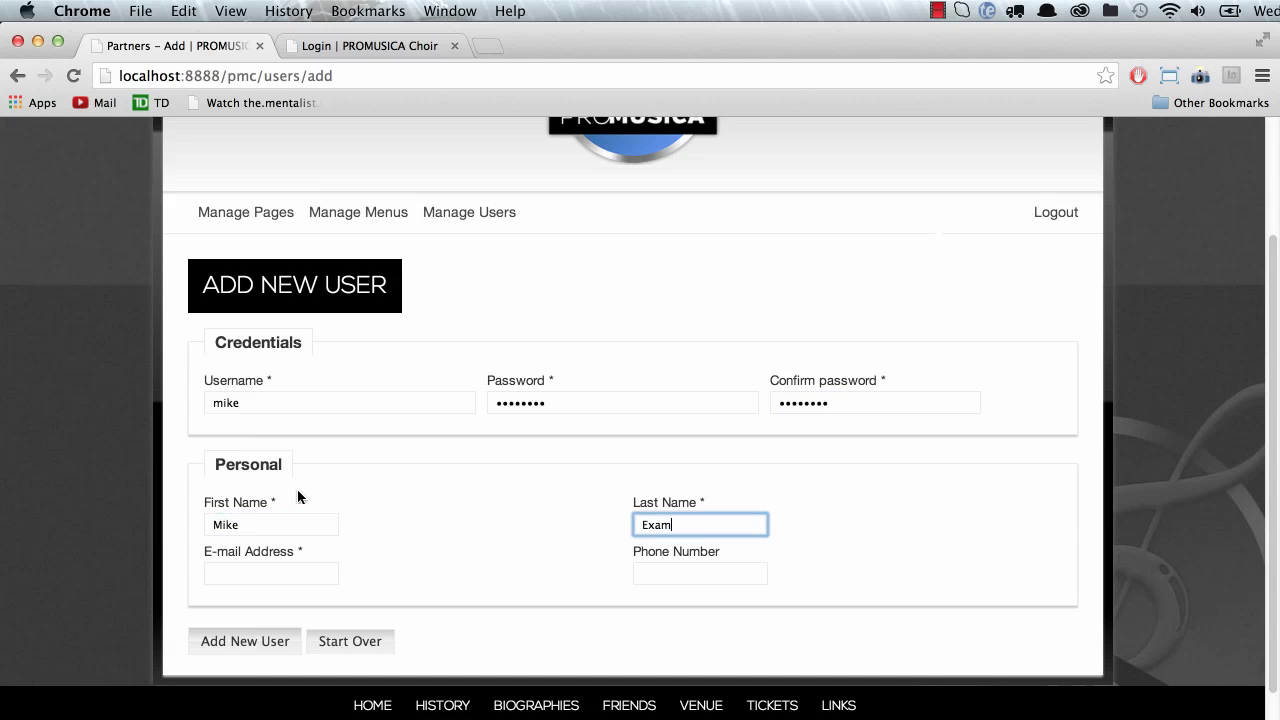
pyautogui.press('Tab')
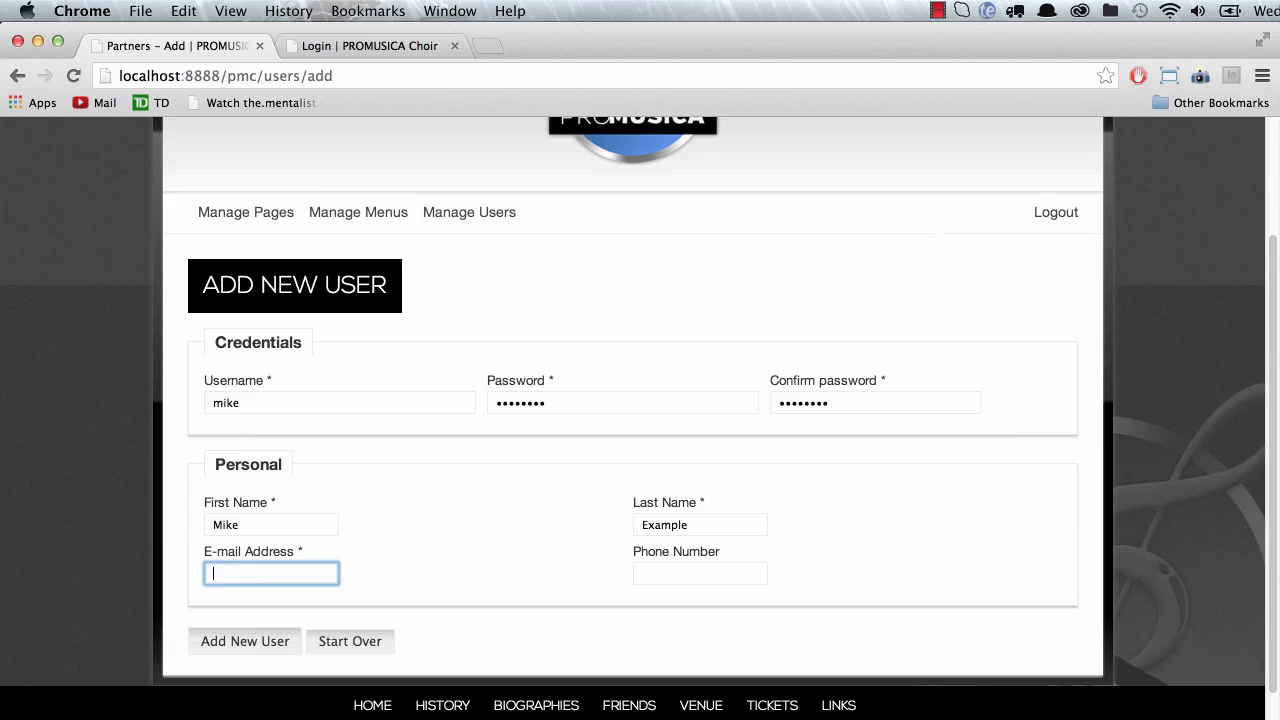
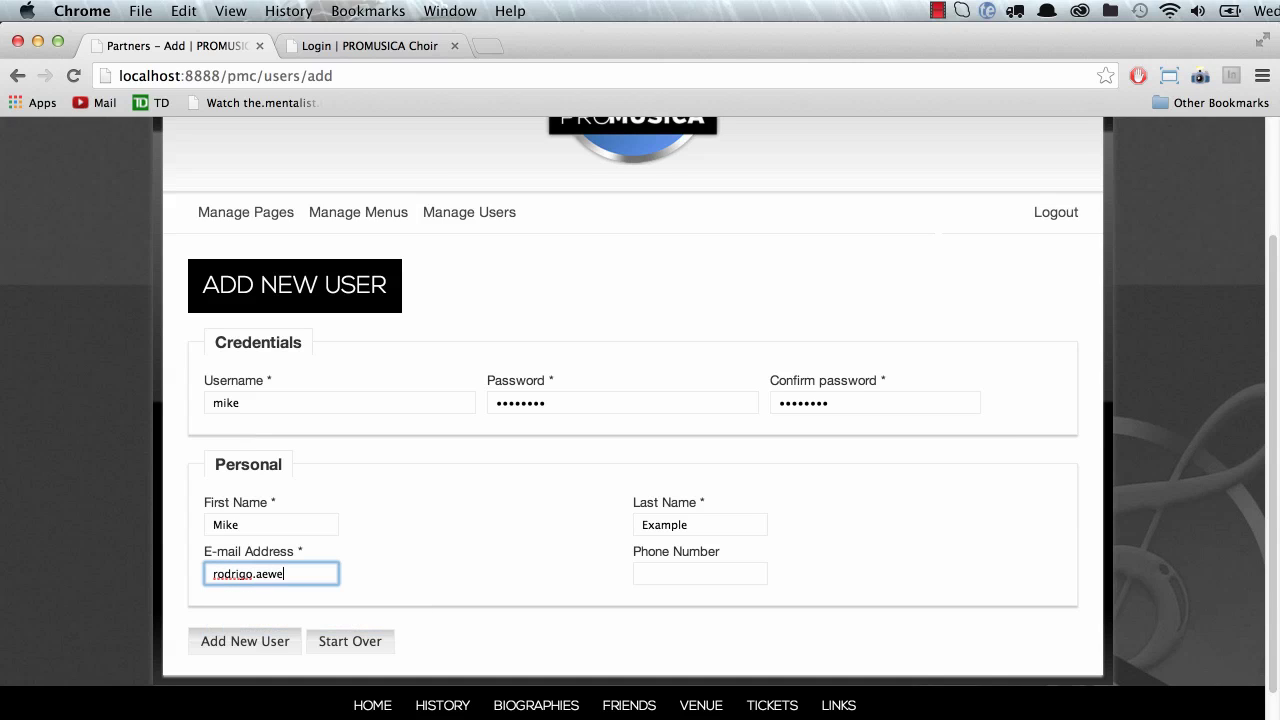
pyautogui.press('Tab')
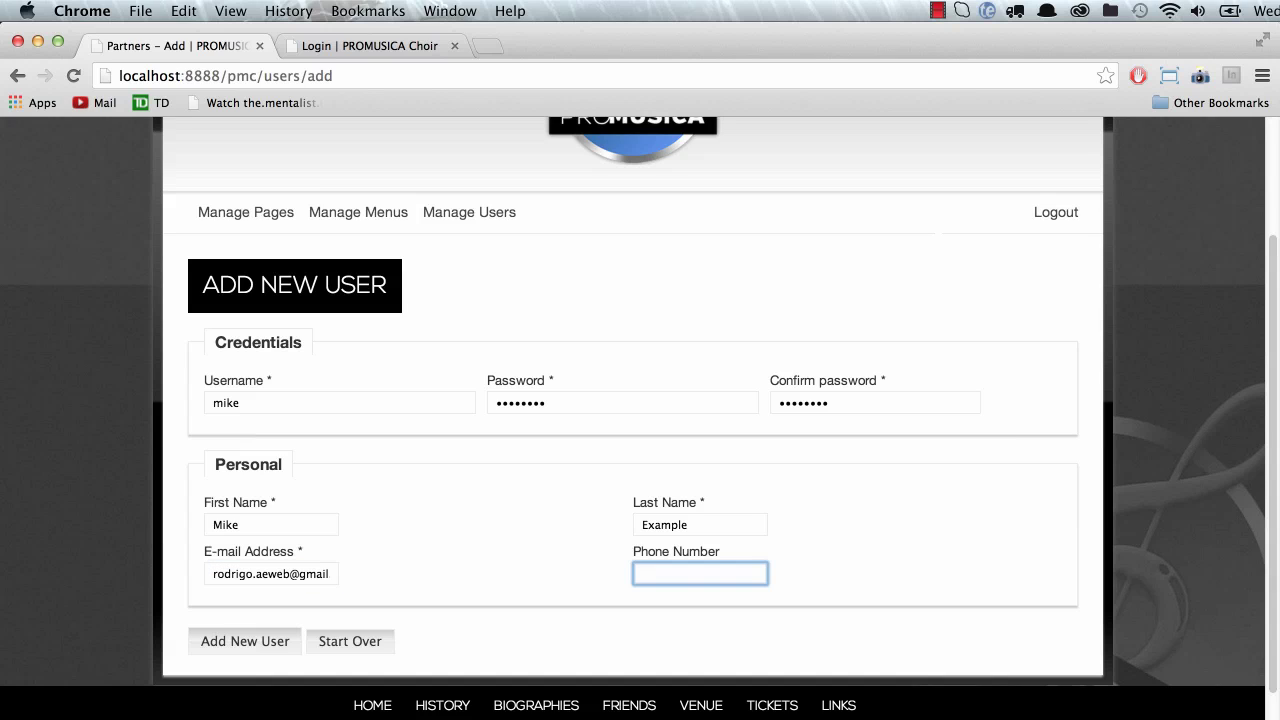
pyautogui.write('2920202020')
pyautogui.click(245, 641)
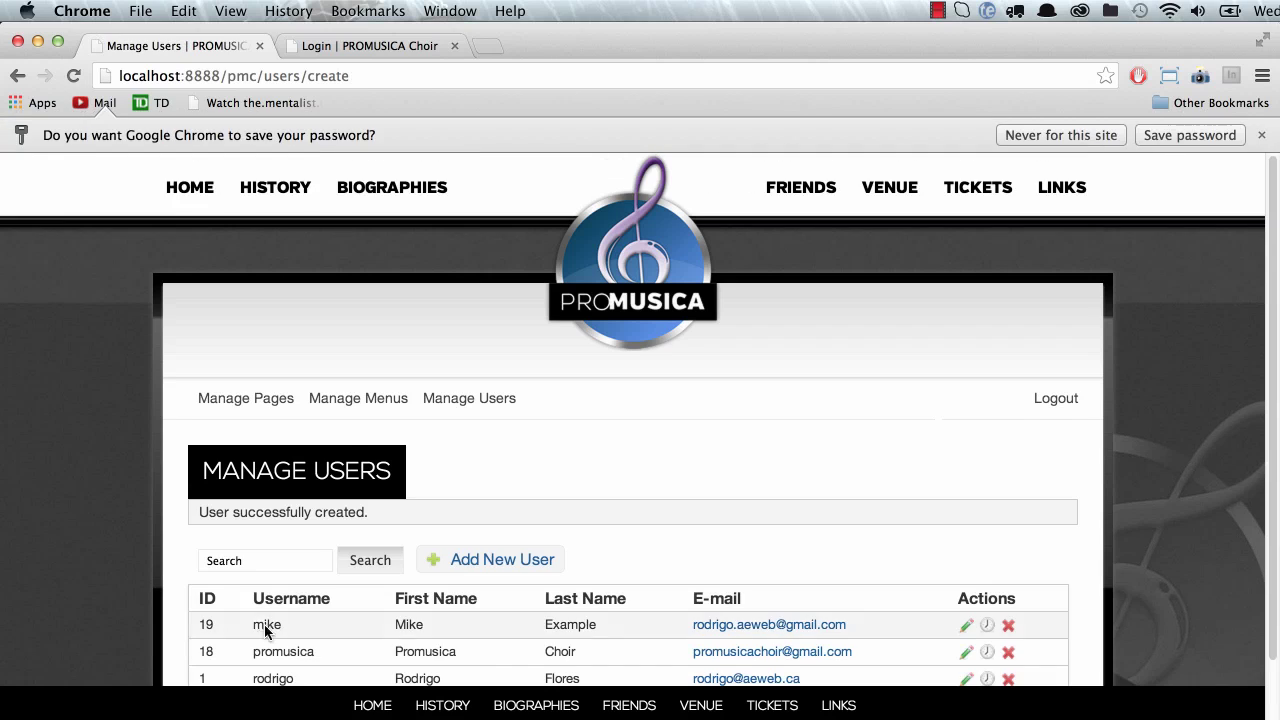
# Step: Log out and enter the new user's username in the login form
pyautogui.scroll(-2, 280, 610)
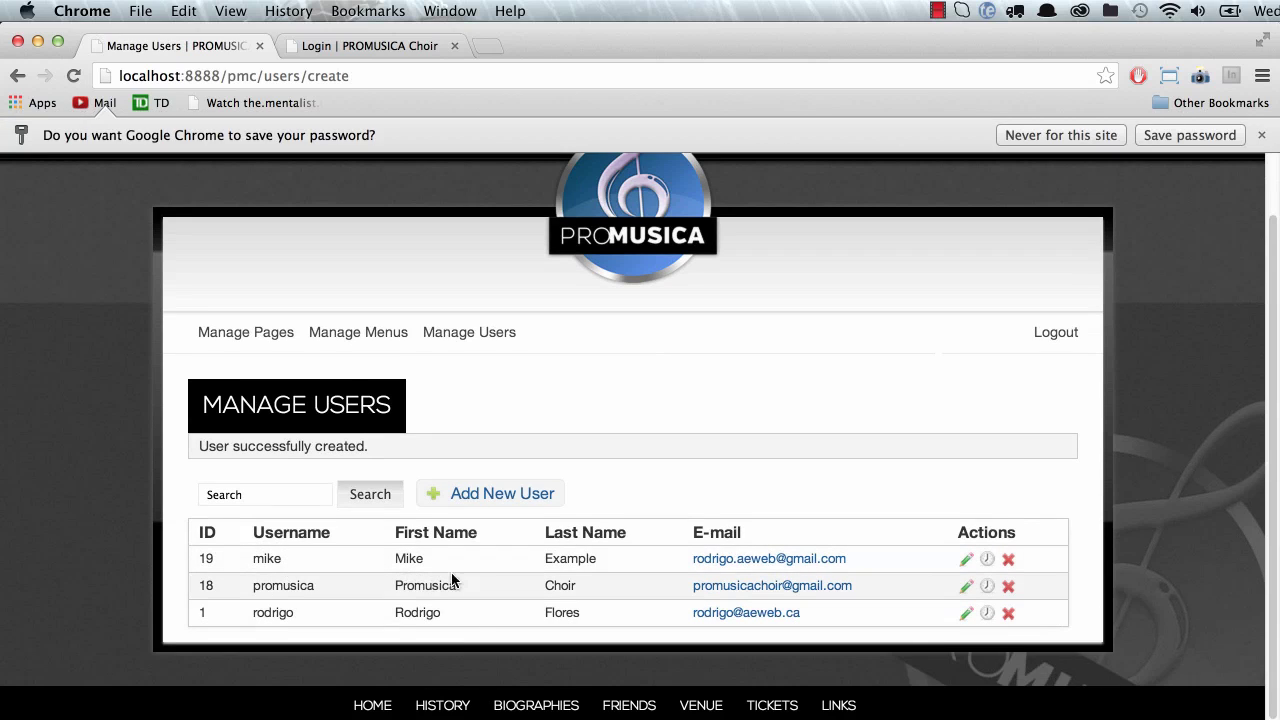
pyautogui.click(1056, 332)
pyautogui.click(640, 434)
pyautogui.doubleClick(640, 434)
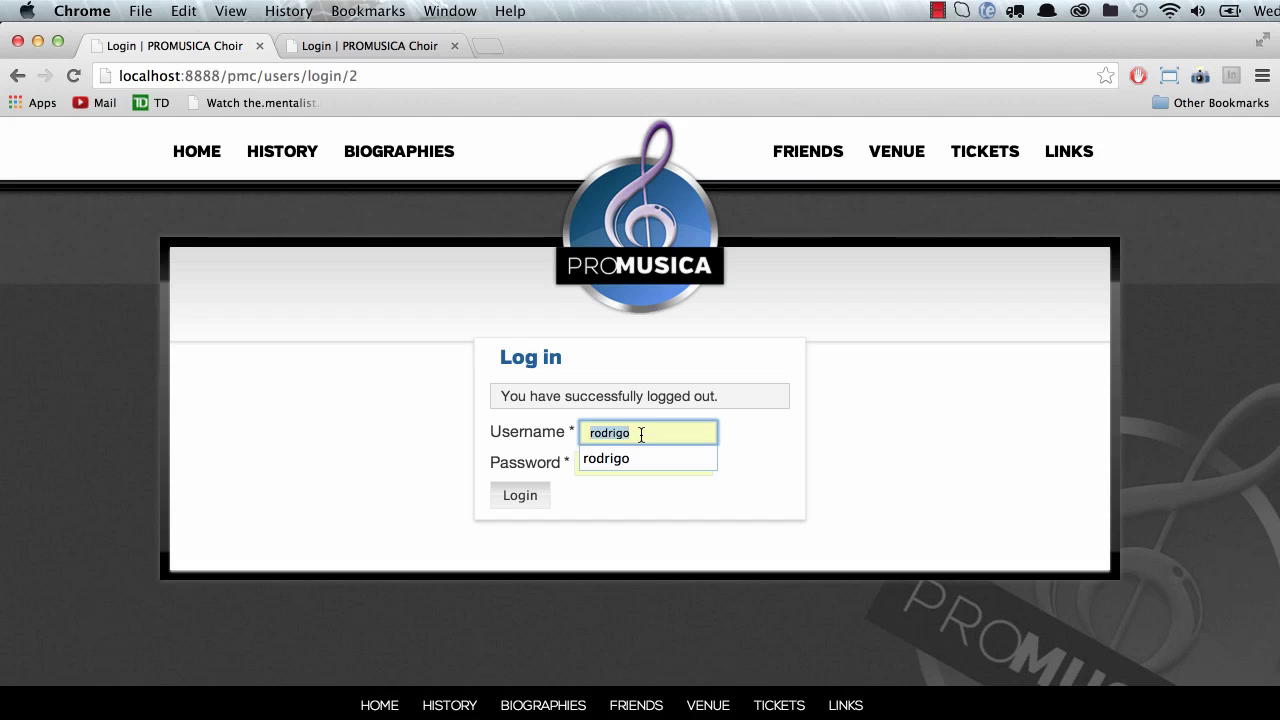
pyautogui.write('mike')
pyautogui.press('Tab')
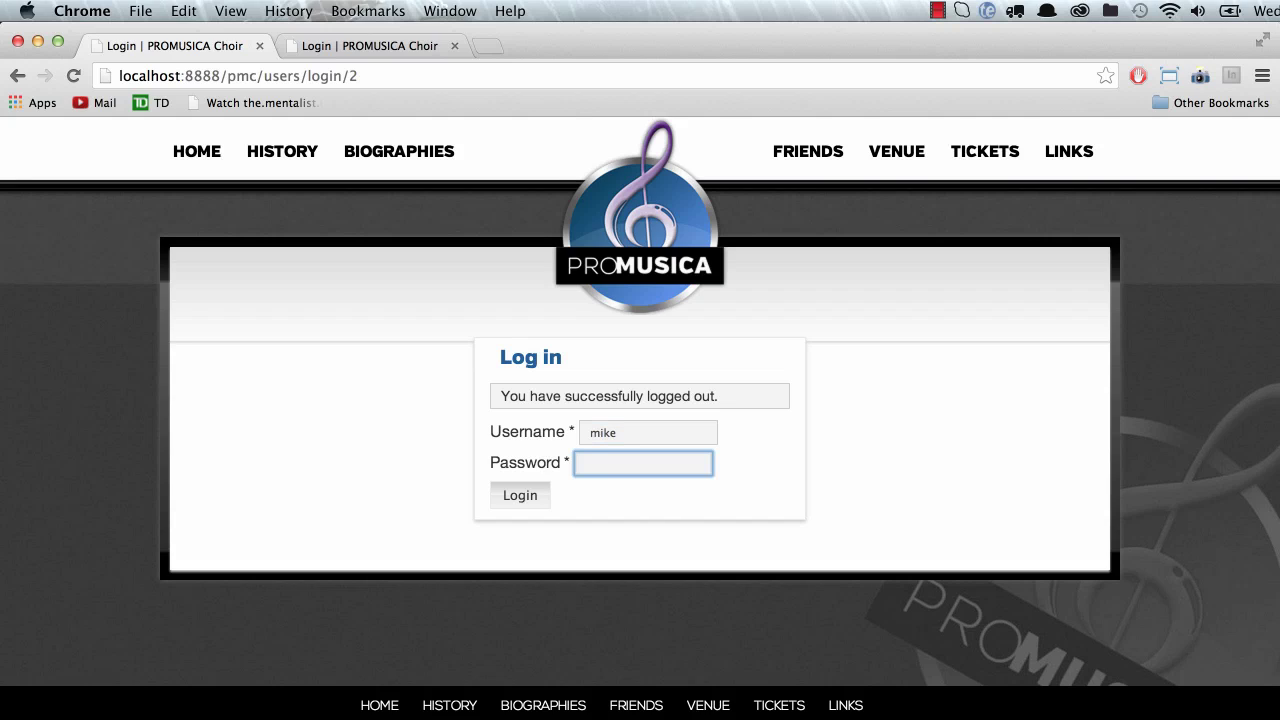
# Step: Submit the new user's password, see the login rejected, then open the public Friends of the Choir page
pyautogui.write('•••••••')
pyautogui.press('Return')
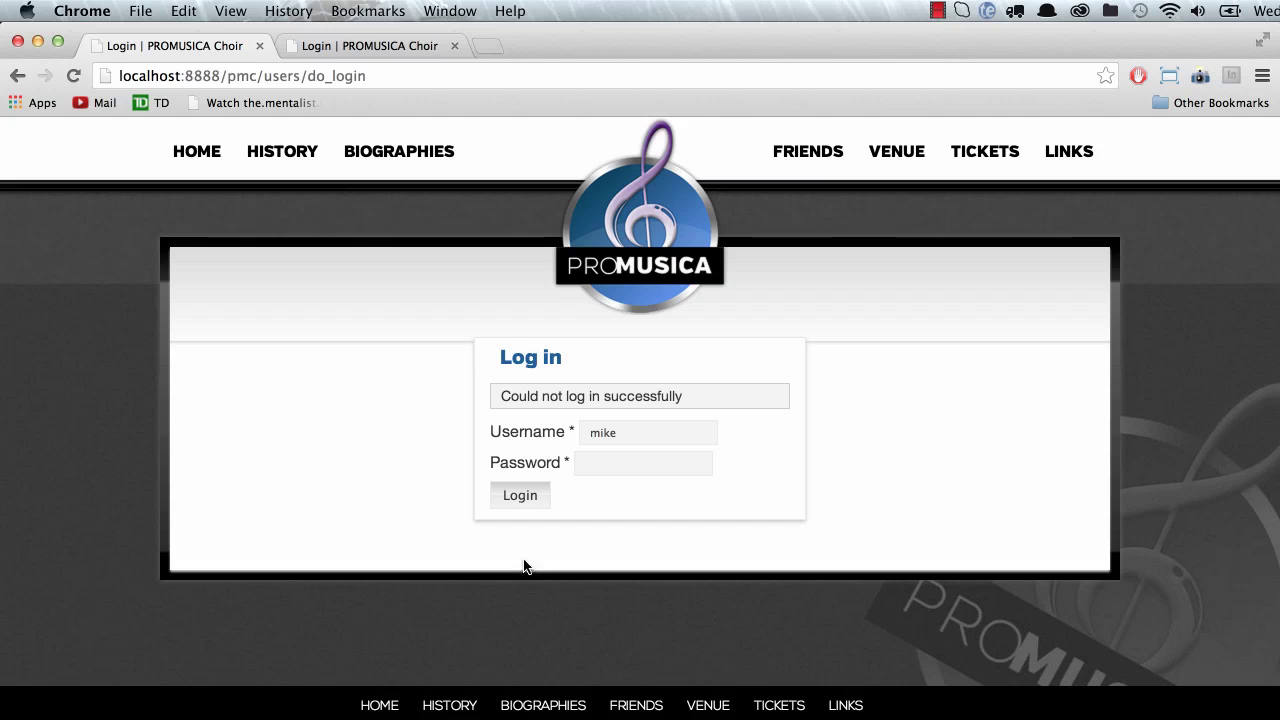
pyautogui.click(603, 462)
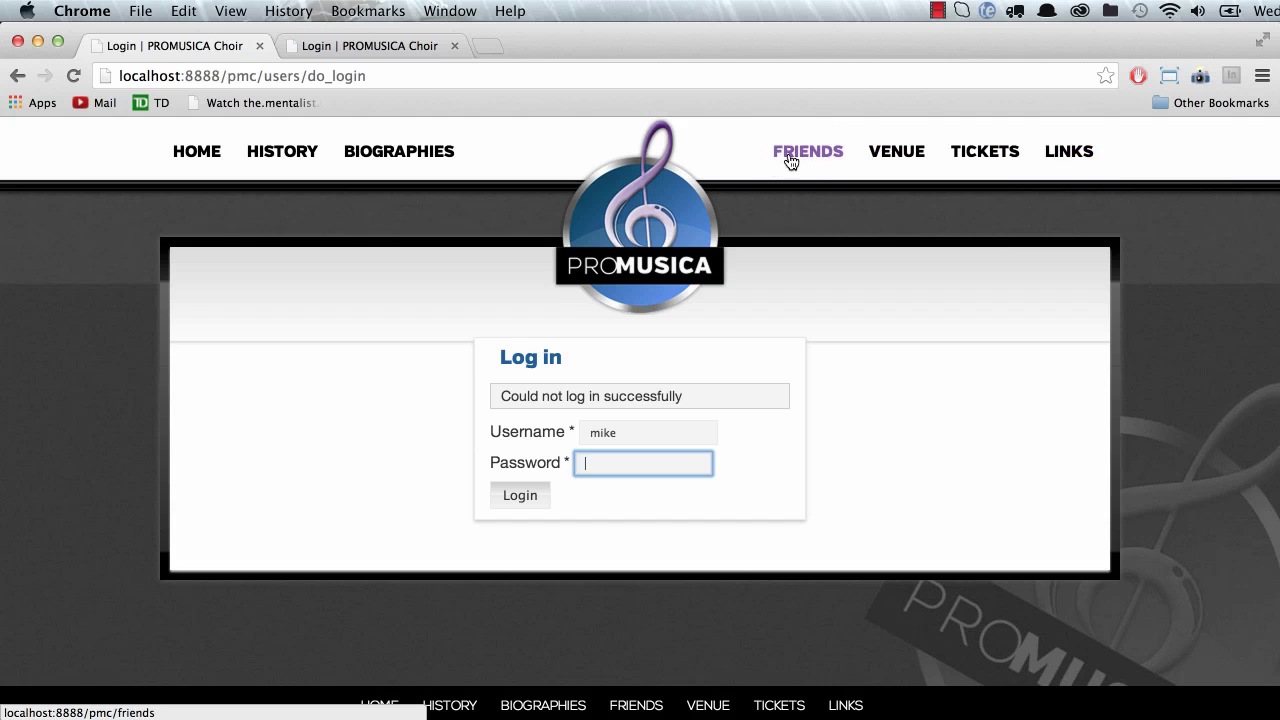
pyautogui.click(833, 152)
# Step: Change the address ending to 'admin' and sign in with the saved administrator account
pyautogui.scroll(-2, 372, 525)
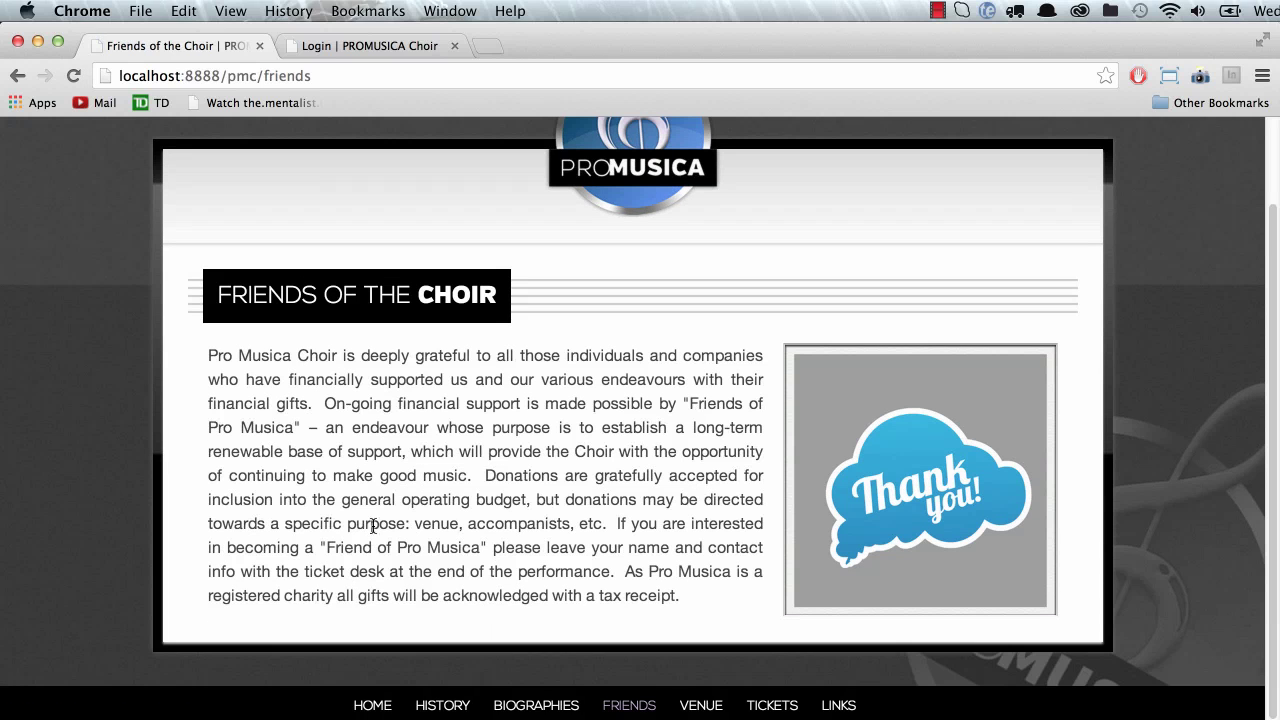
pyautogui.scroll(2, 296, 443)
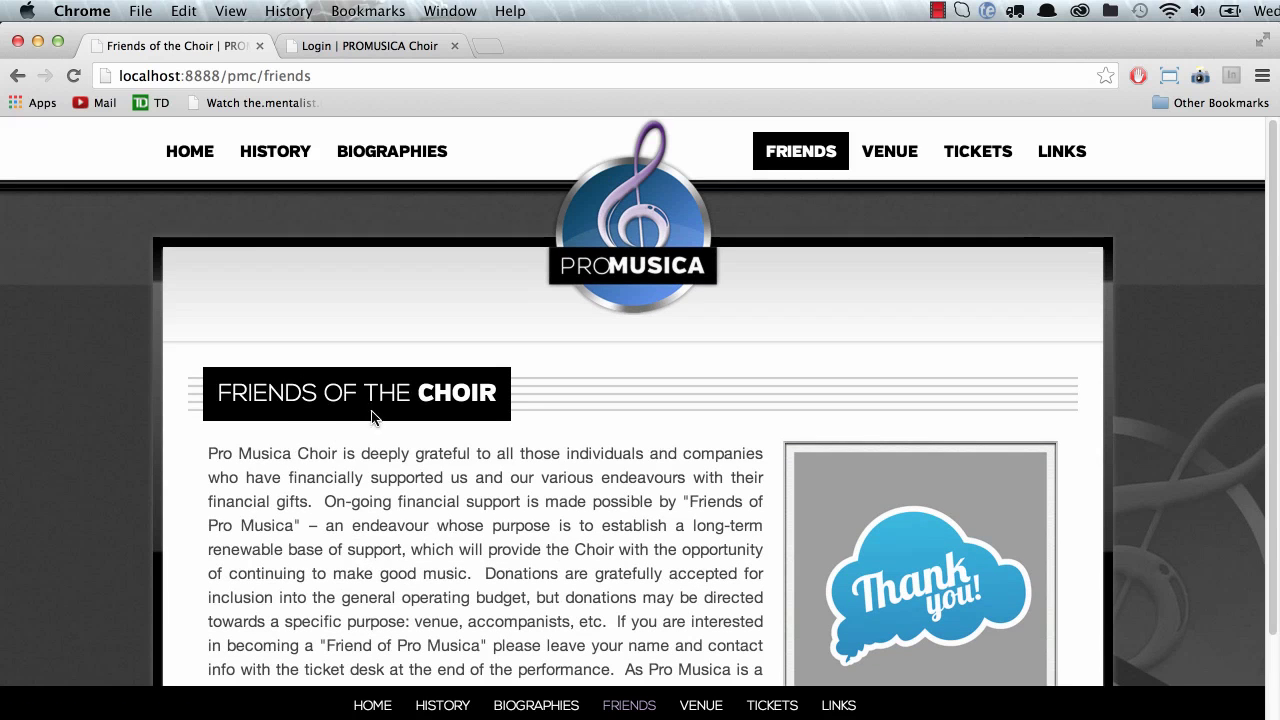
pyautogui.doubleClick(285, 75)
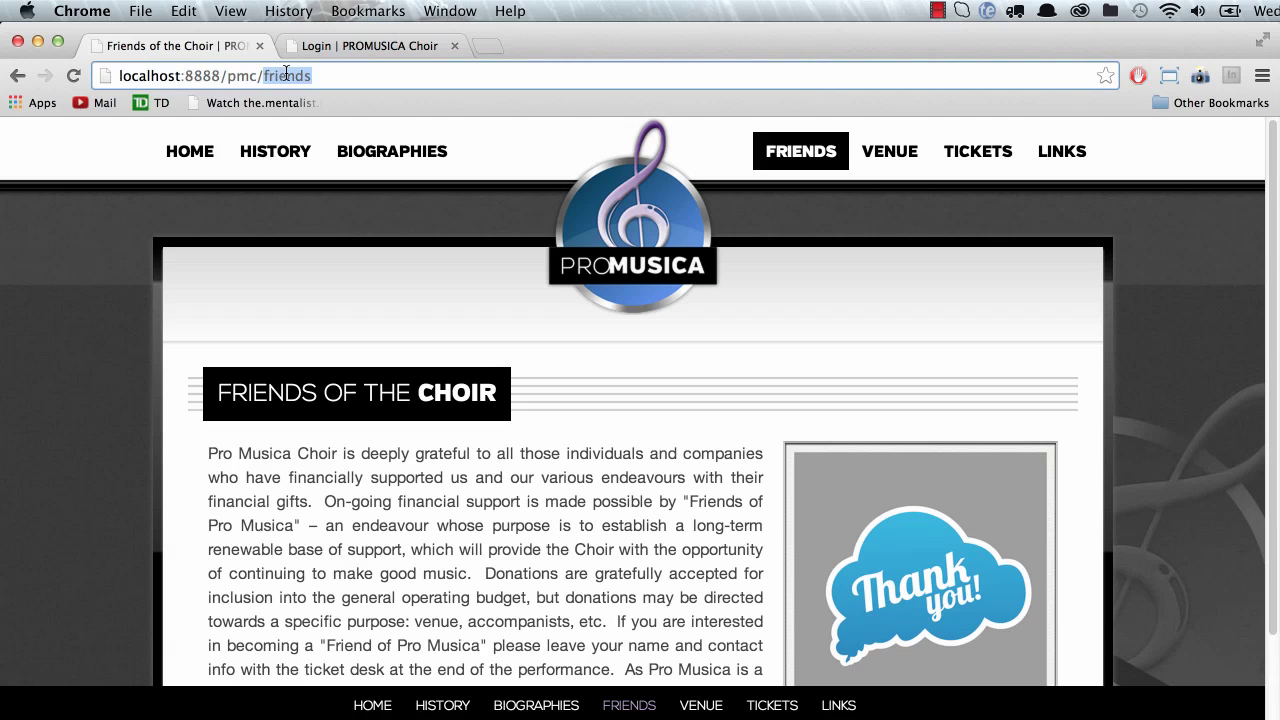
pyautogui.write('admin')
pyautogui.press('Return')
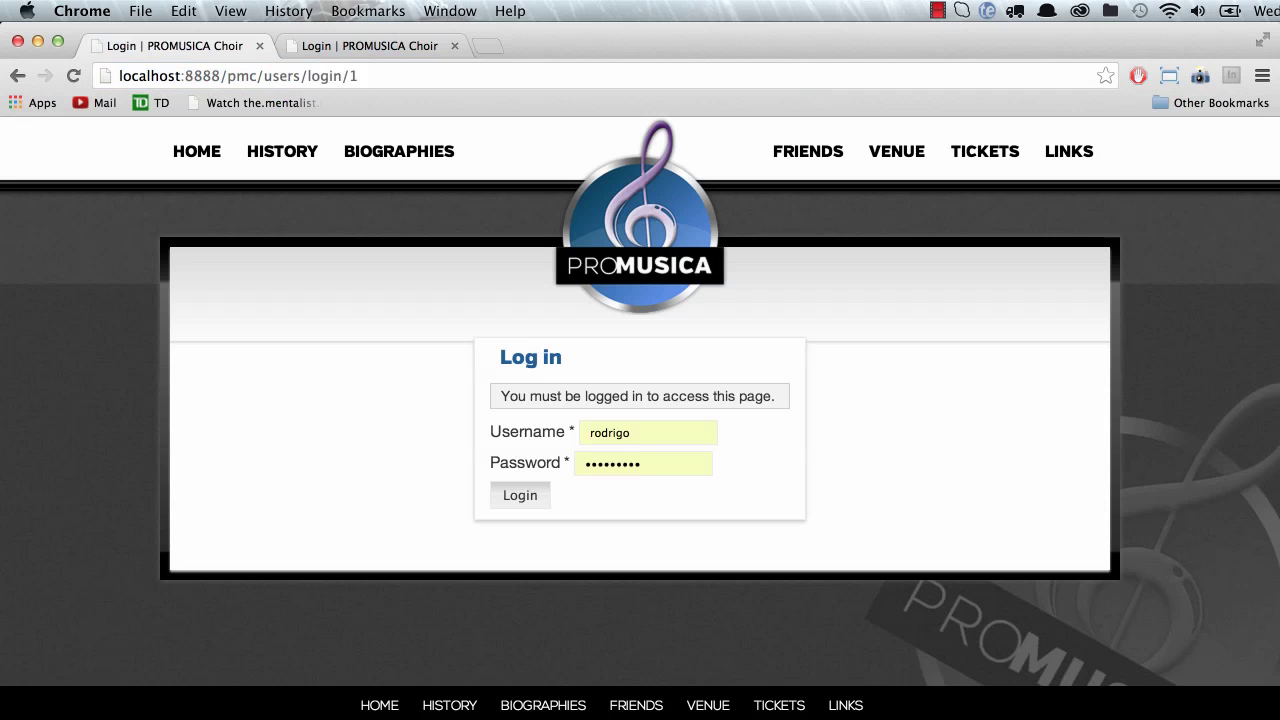
pyautogui.click(524, 493)
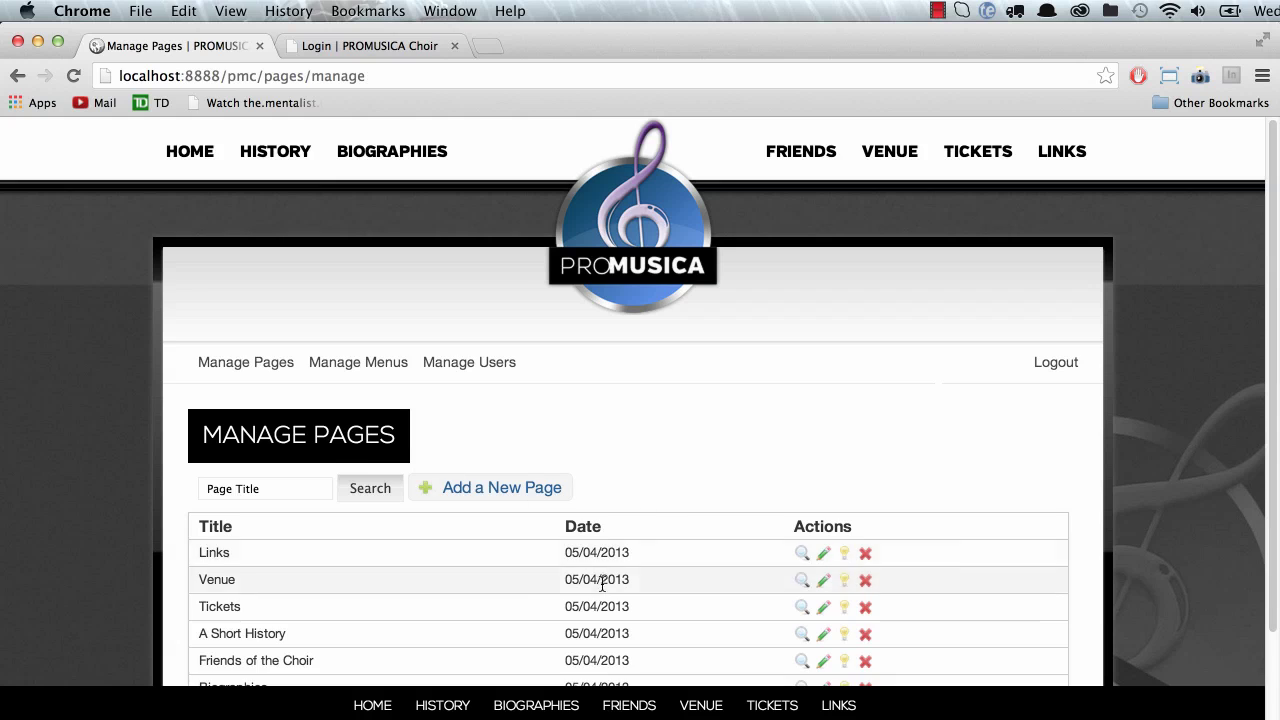
# Step: Open the Venue page for editing and scroll through its Primary Content editor
pyautogui.scroll(-3, 500, 590)
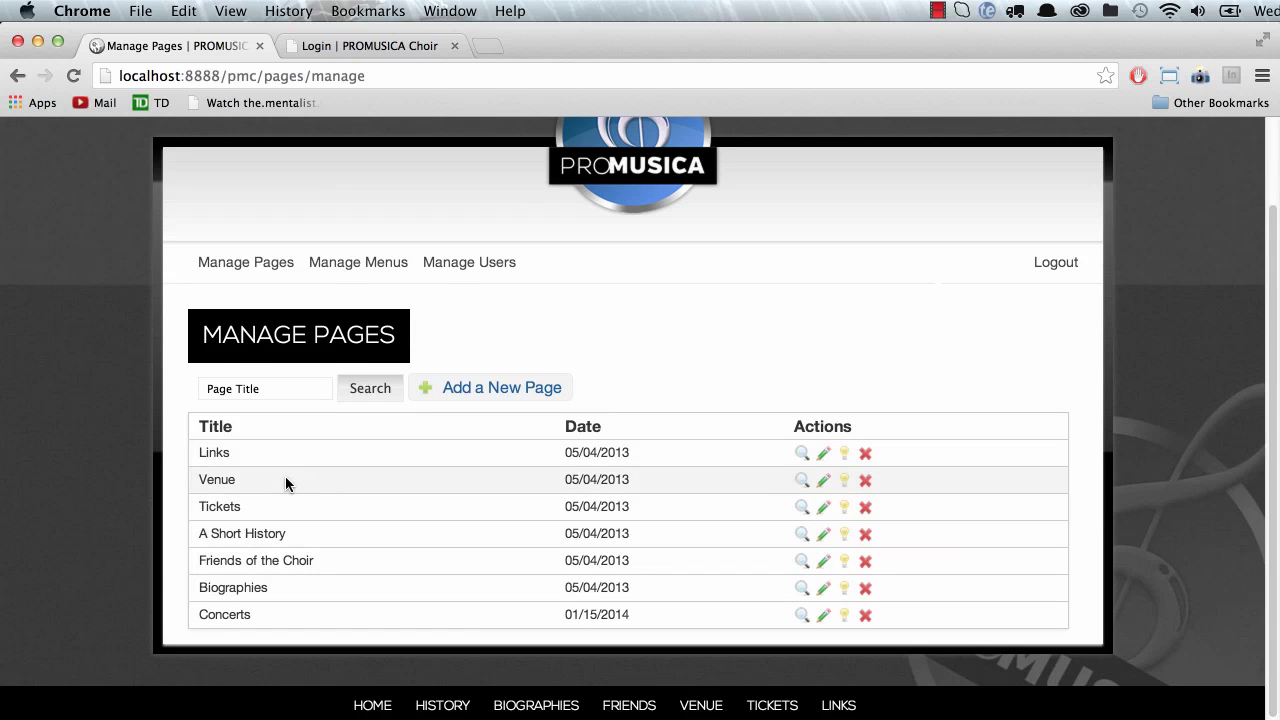
pyautogui.click(822, 481)
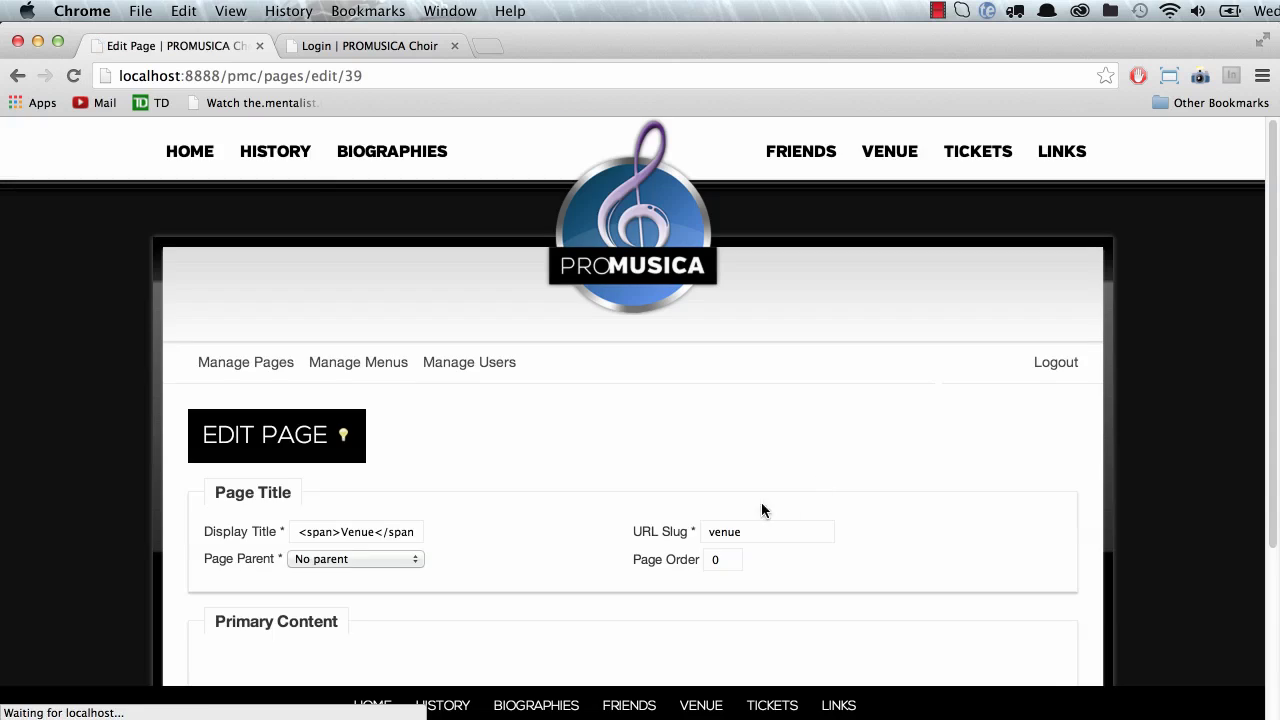
pyautogui.scroll(-5, 389, 557)
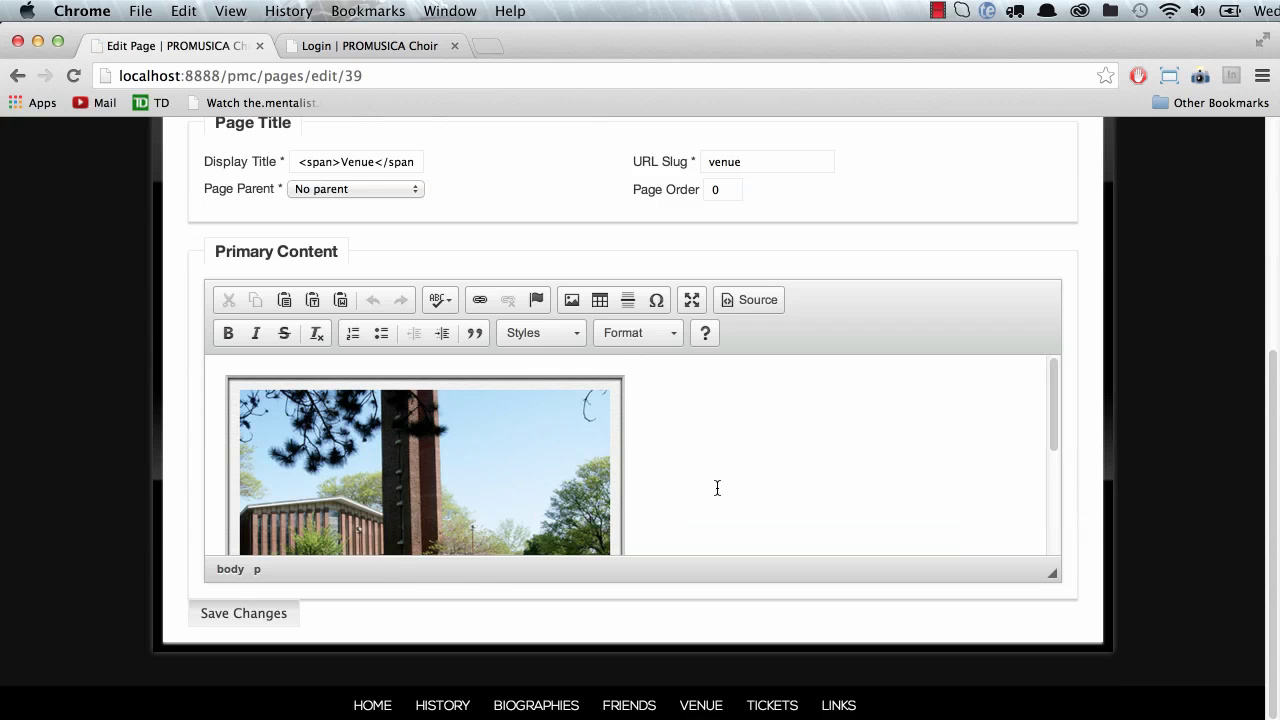
pyautogui.scroll(-3, 725, 489)
pyautogui.scroll(7, 502, 492)
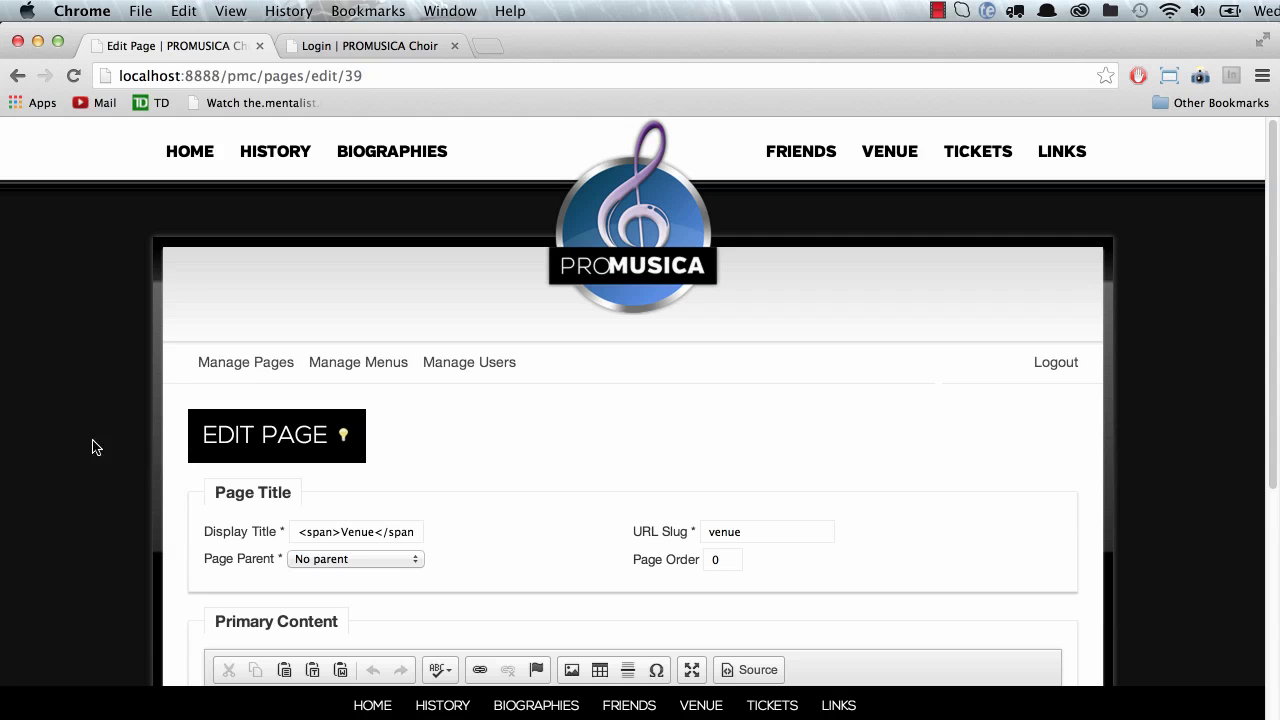
# Step: Go to the public home page, then scroll through the A Short History page
pyautogui.click(196, 157)
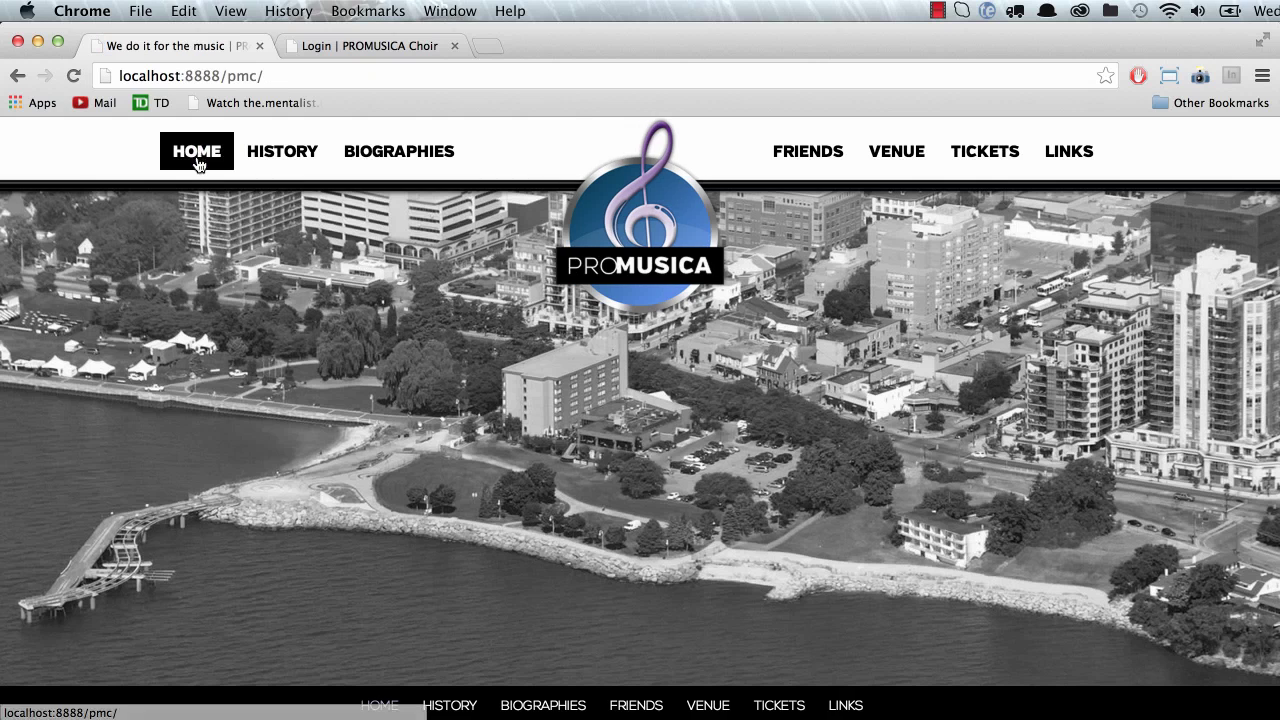
pyautogui.click(281, 157)
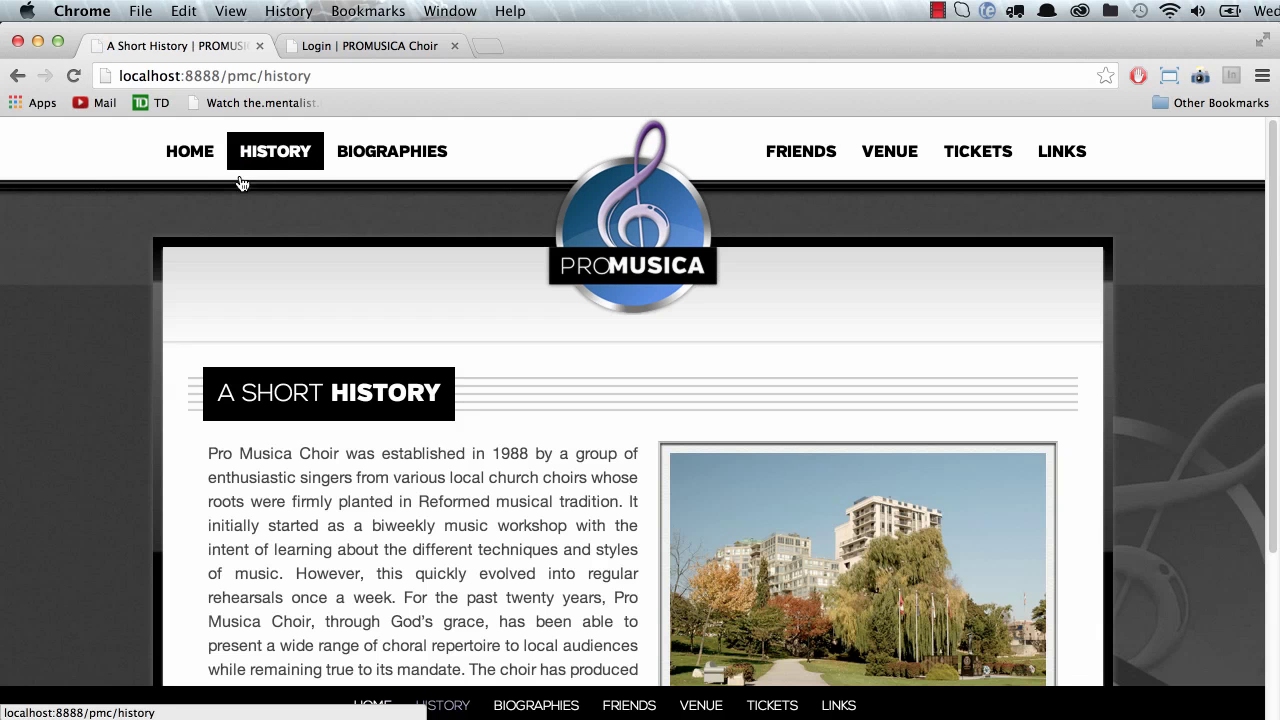
pyautogui.scroll(-5, 397, 448)
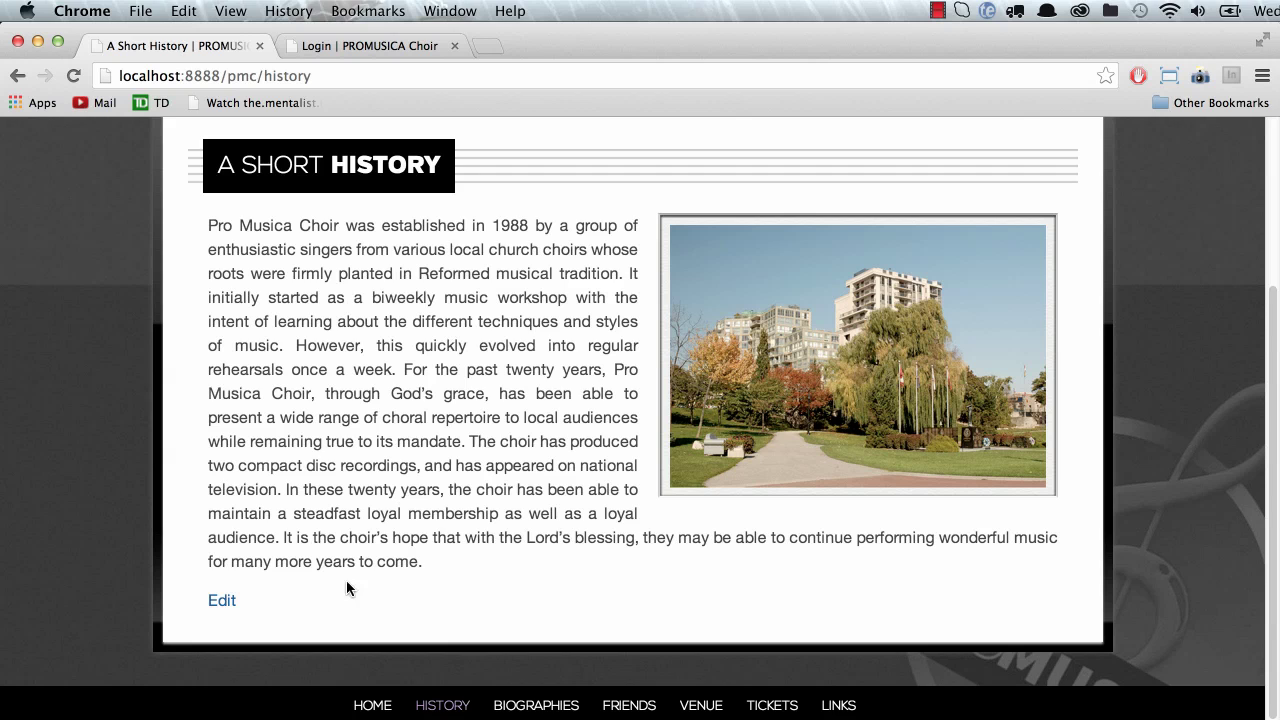
pyautogui.scroll(1, 357, 560)
pyautogui.scroll(-1, 358, 554)
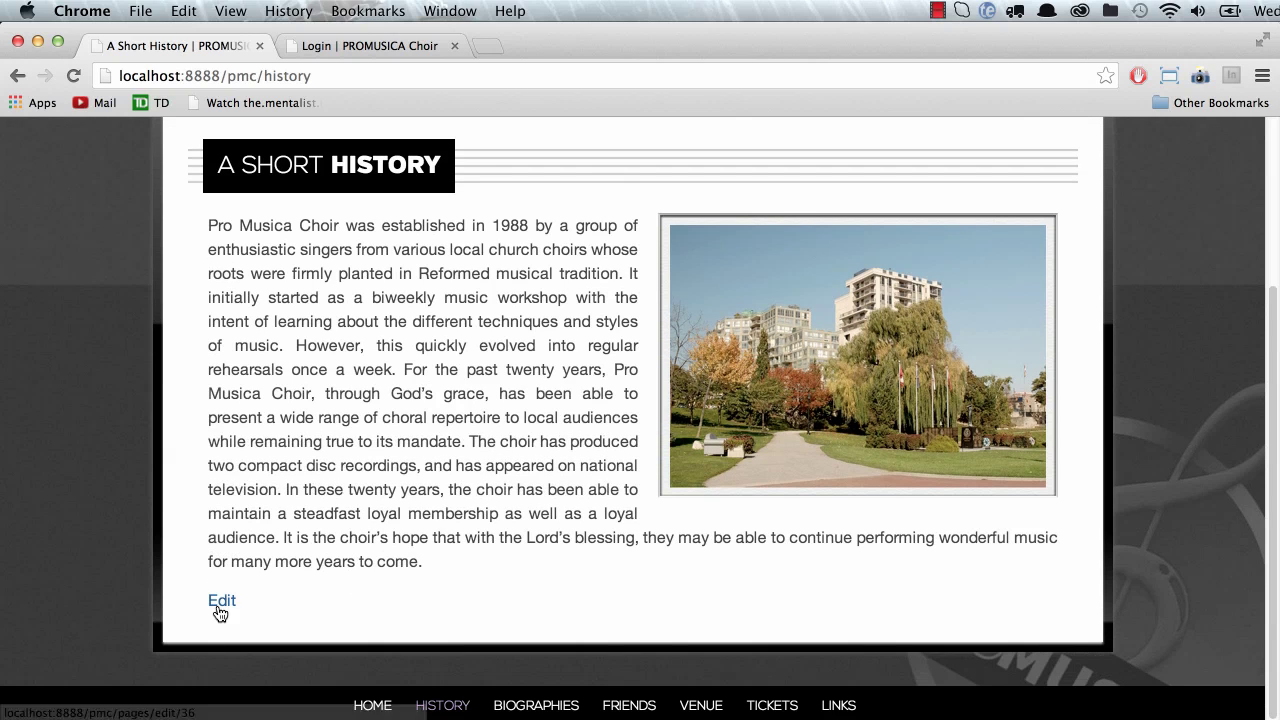
pyautogui.scroll(5, 325, 545)
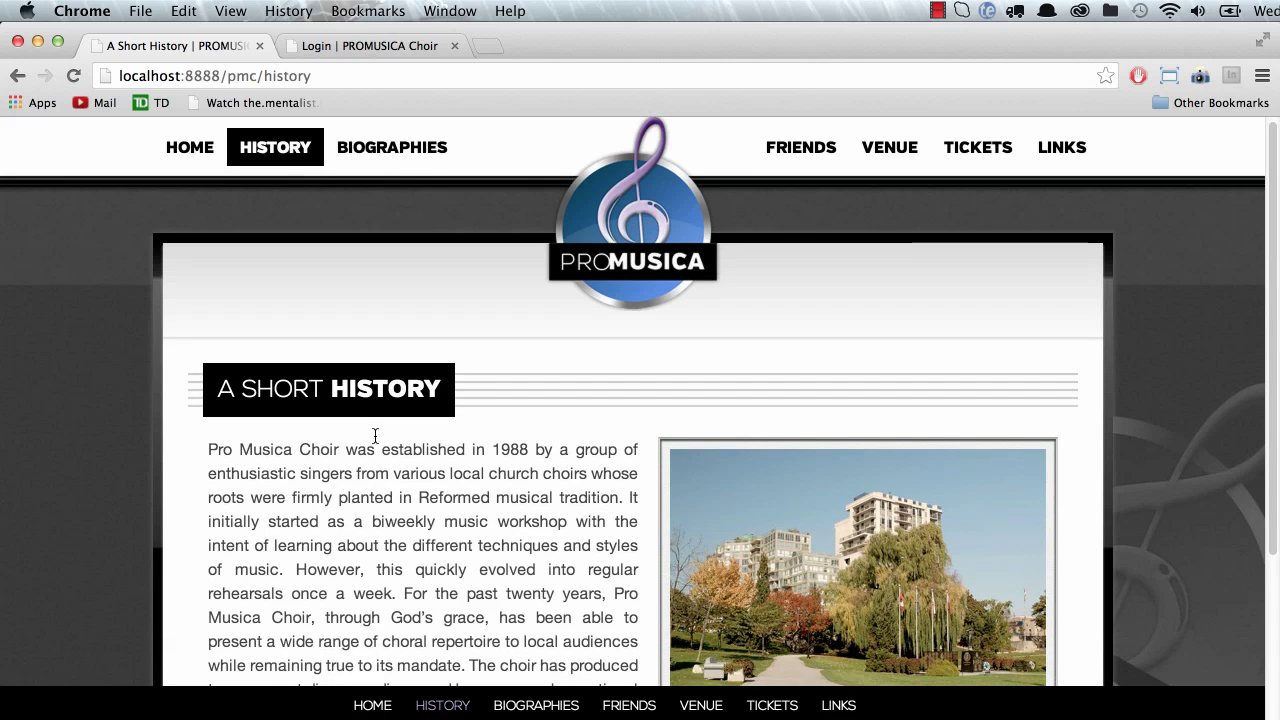
# Step: View the public Biographies page and open it in the editor from its Edit link
pyautogui.click(383, 150)
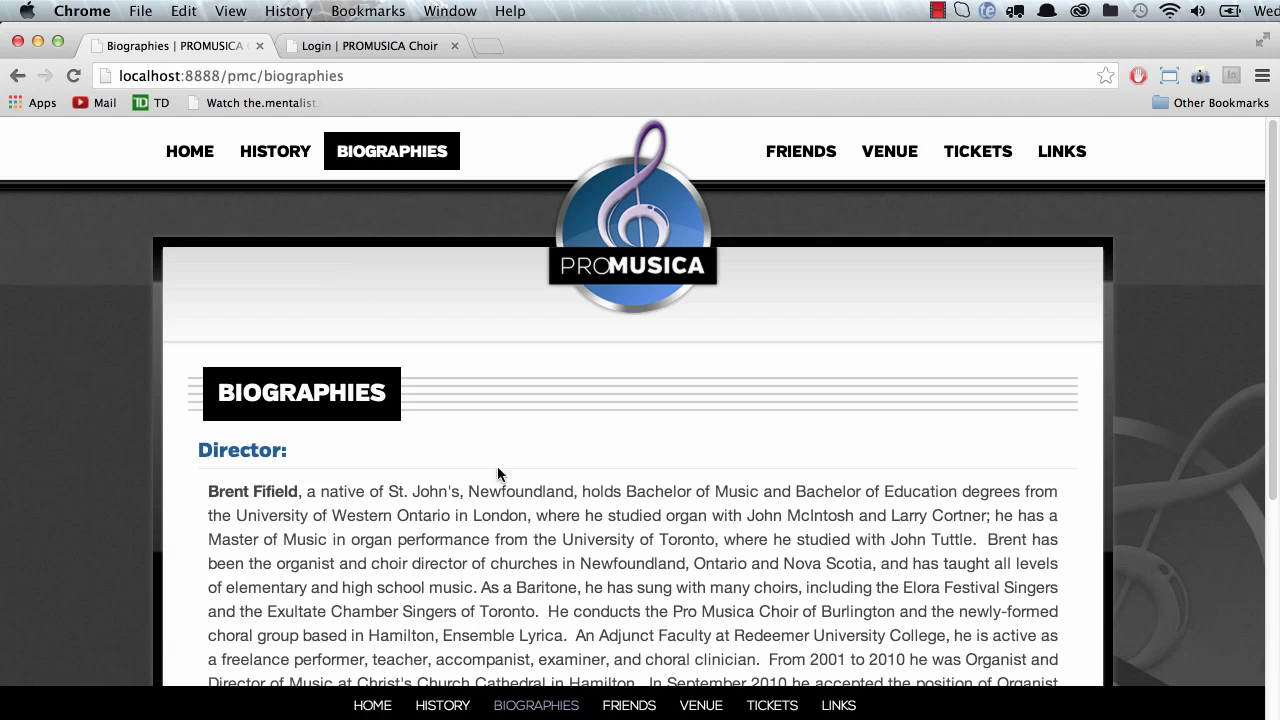
pyautogui.scroll(-8, 551, 521)
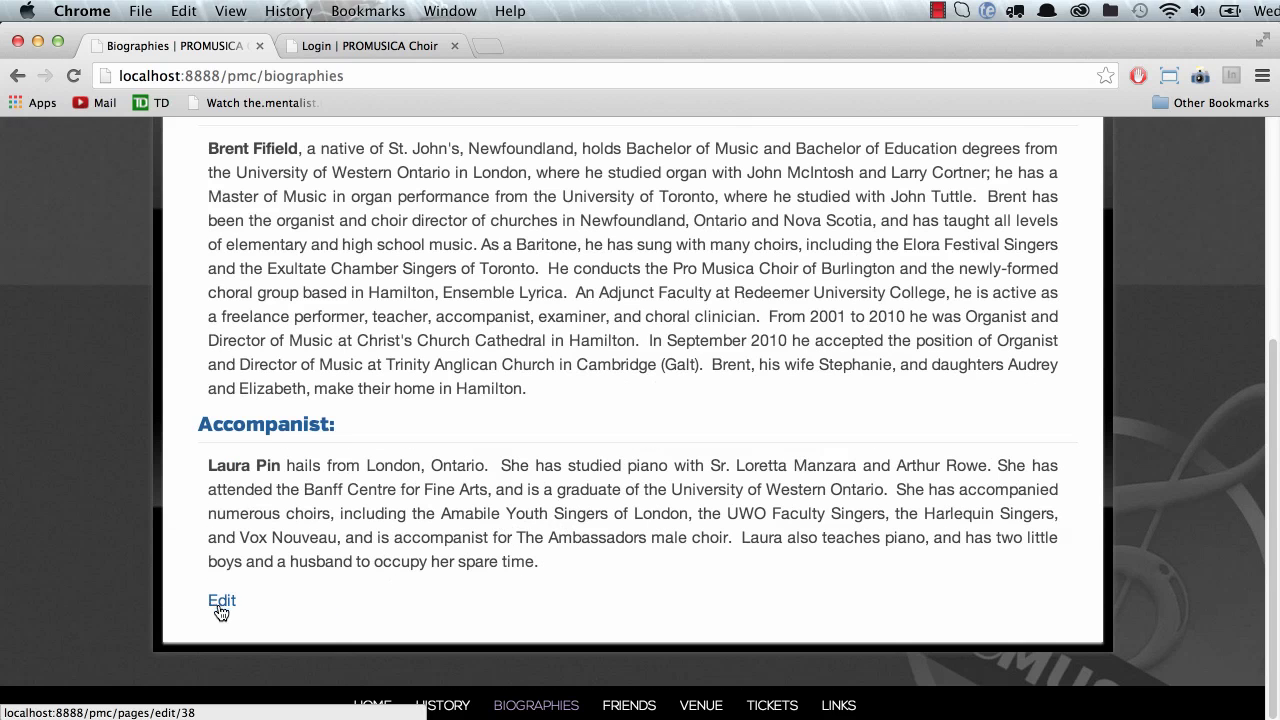
pyautogui.scroll(1, 354, 310)
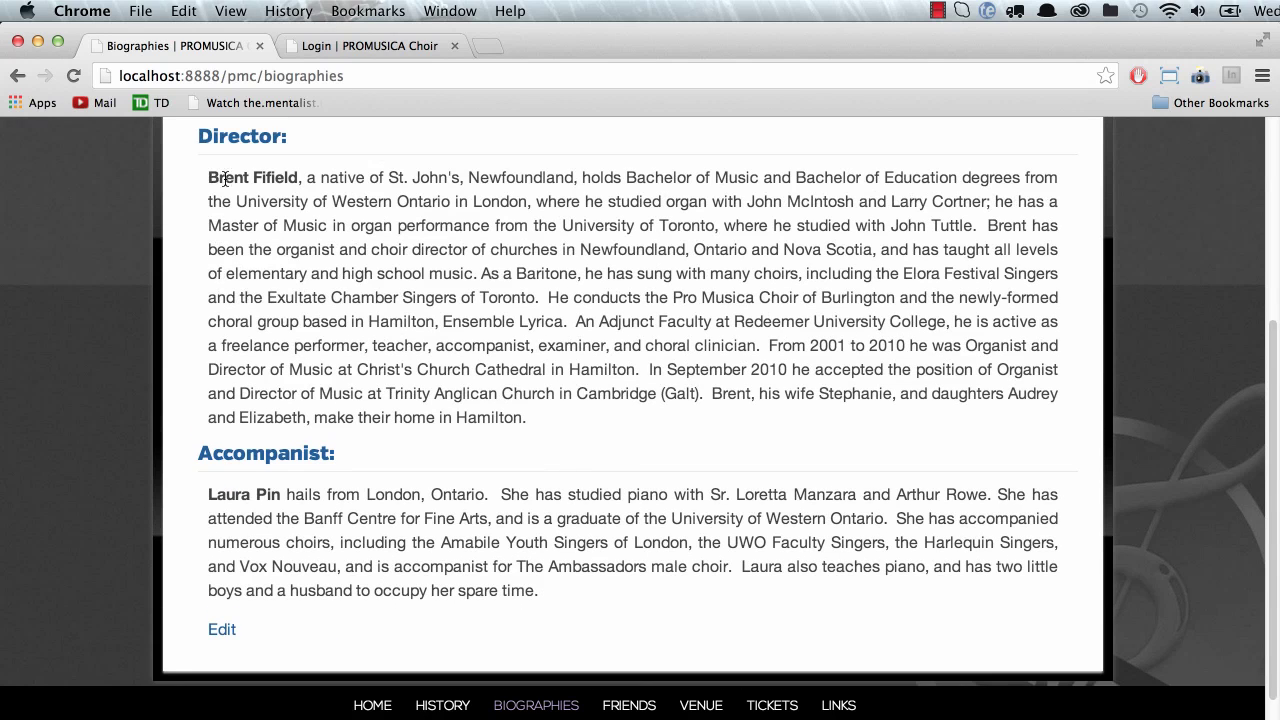
pyautogui.click(210, 636)
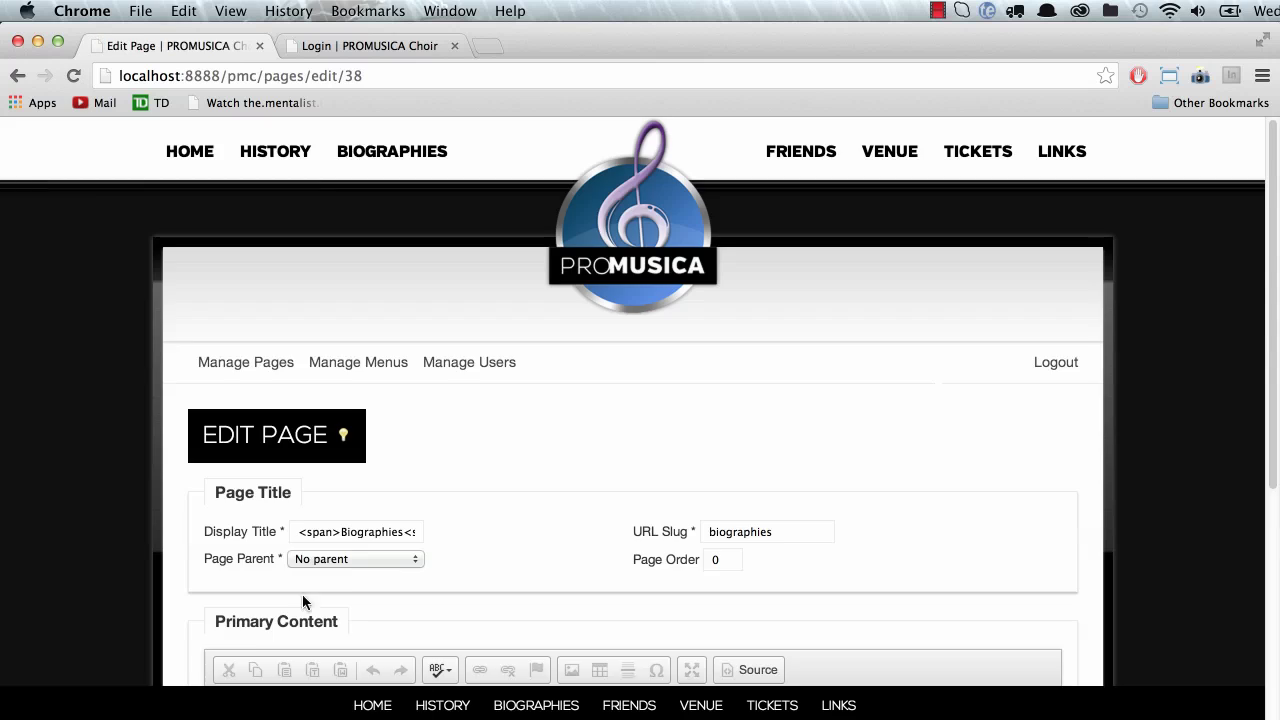
# Step: Put the cursor at the start of the Accompanist paragraph and open Image Properties
pyautogui.scroll(-8, 320, 590)
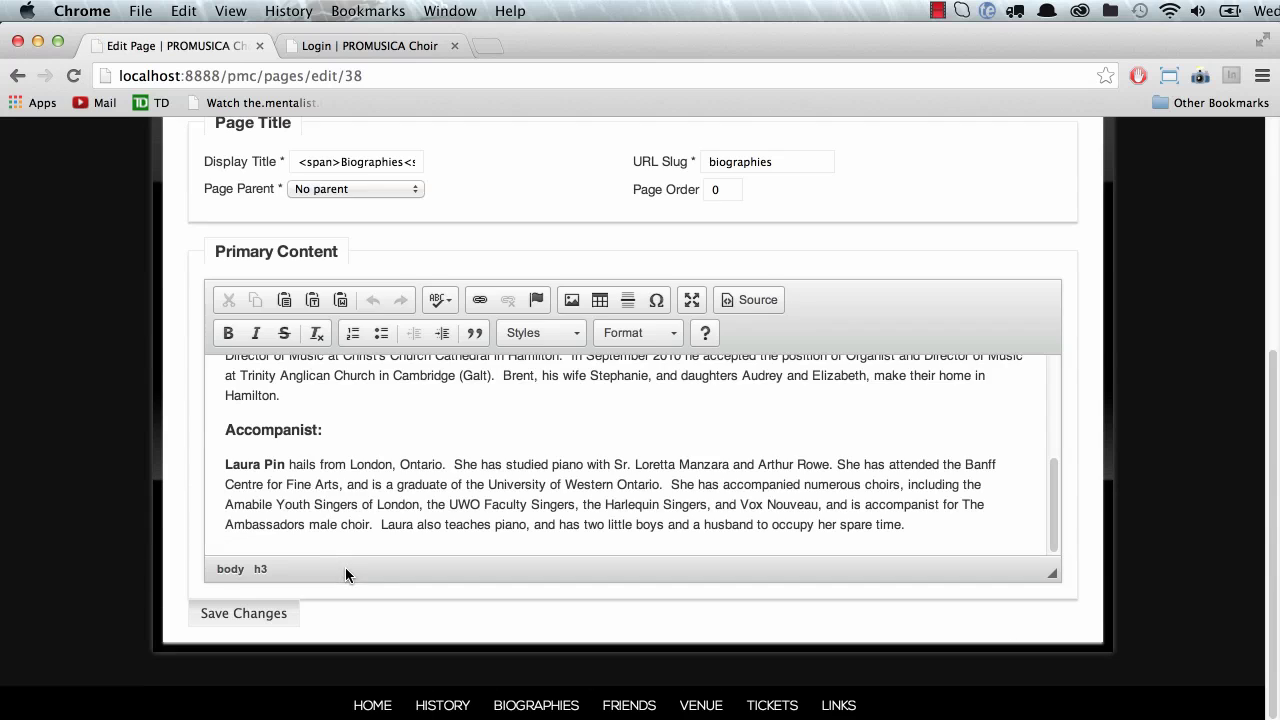
pyautogui.click(221, 466)
pyautogui.tripleClick(246, 471)
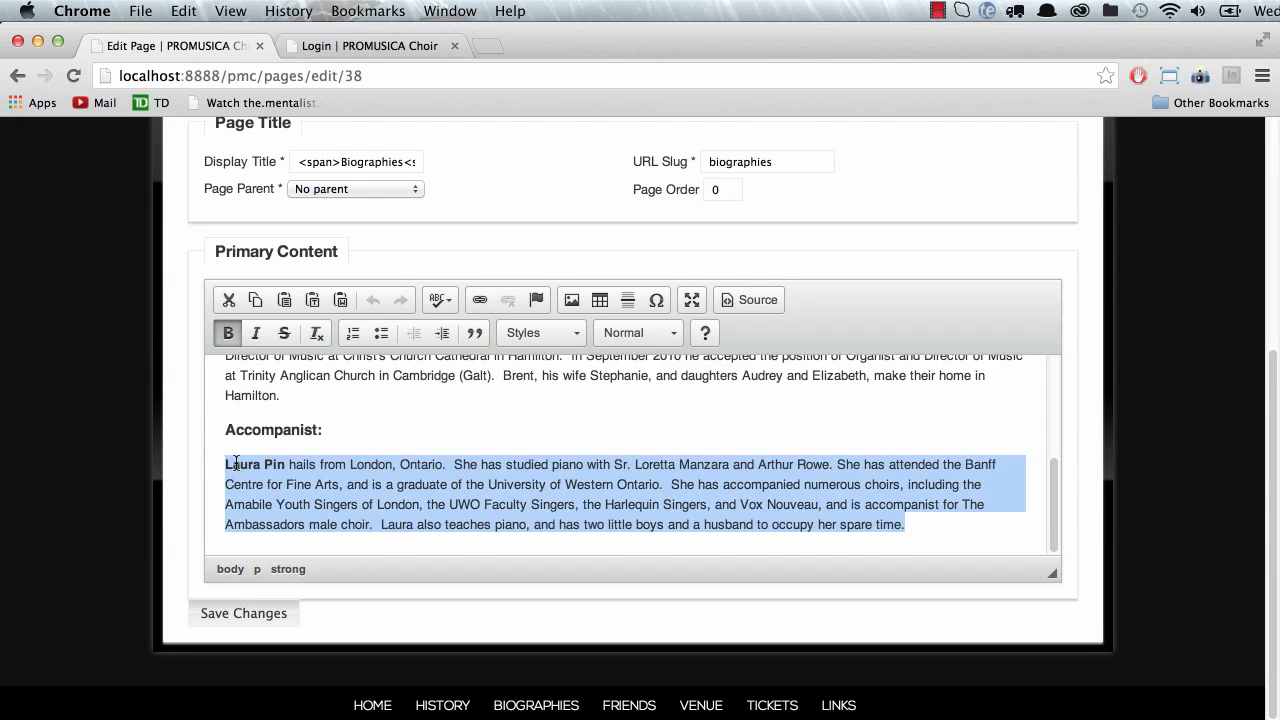
pyautogui.click(228, 466)
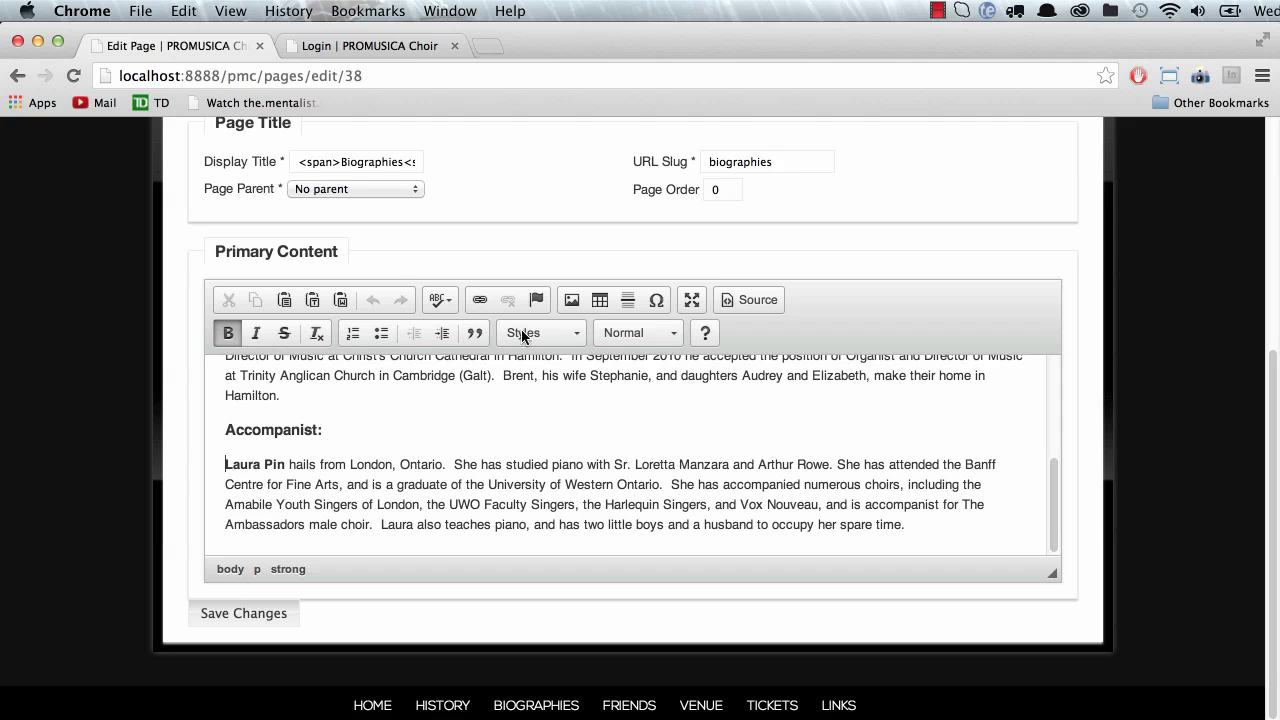
pyautogui.click(572, 299)
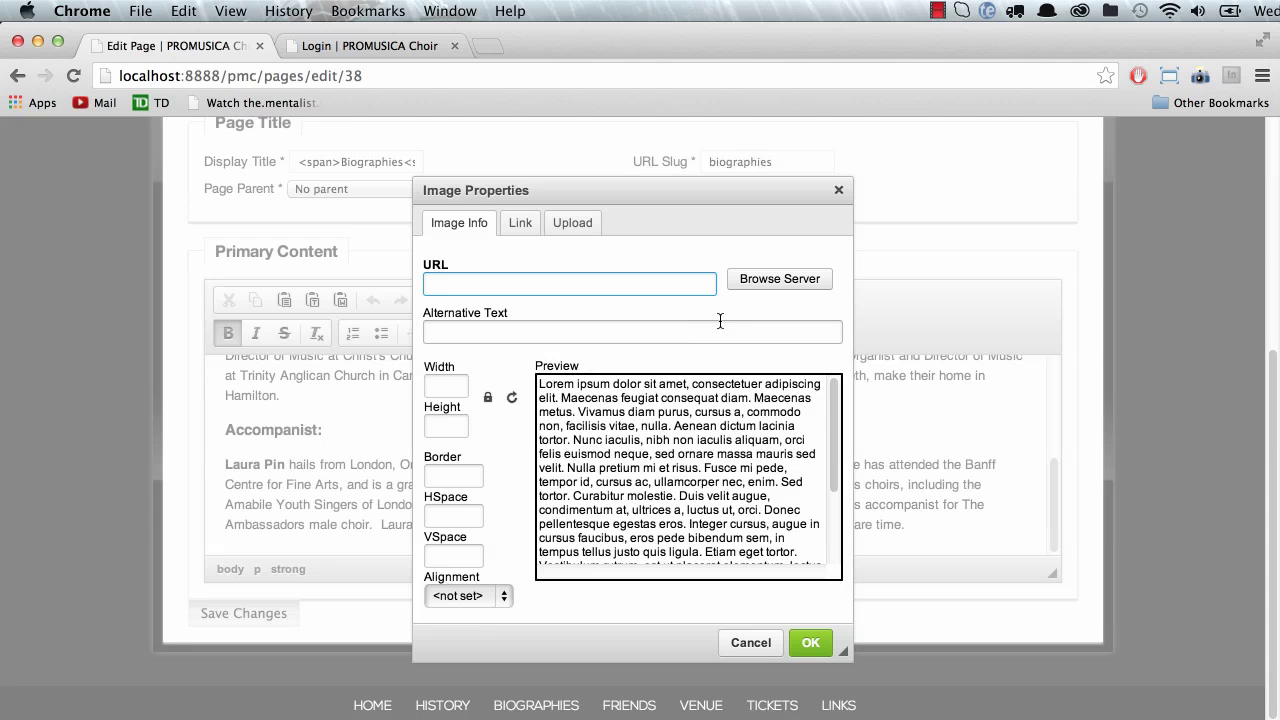
# Step: Upload player1.jpg to the server image library and pick it, sized 331×500
pyautogui.click(774, 292)
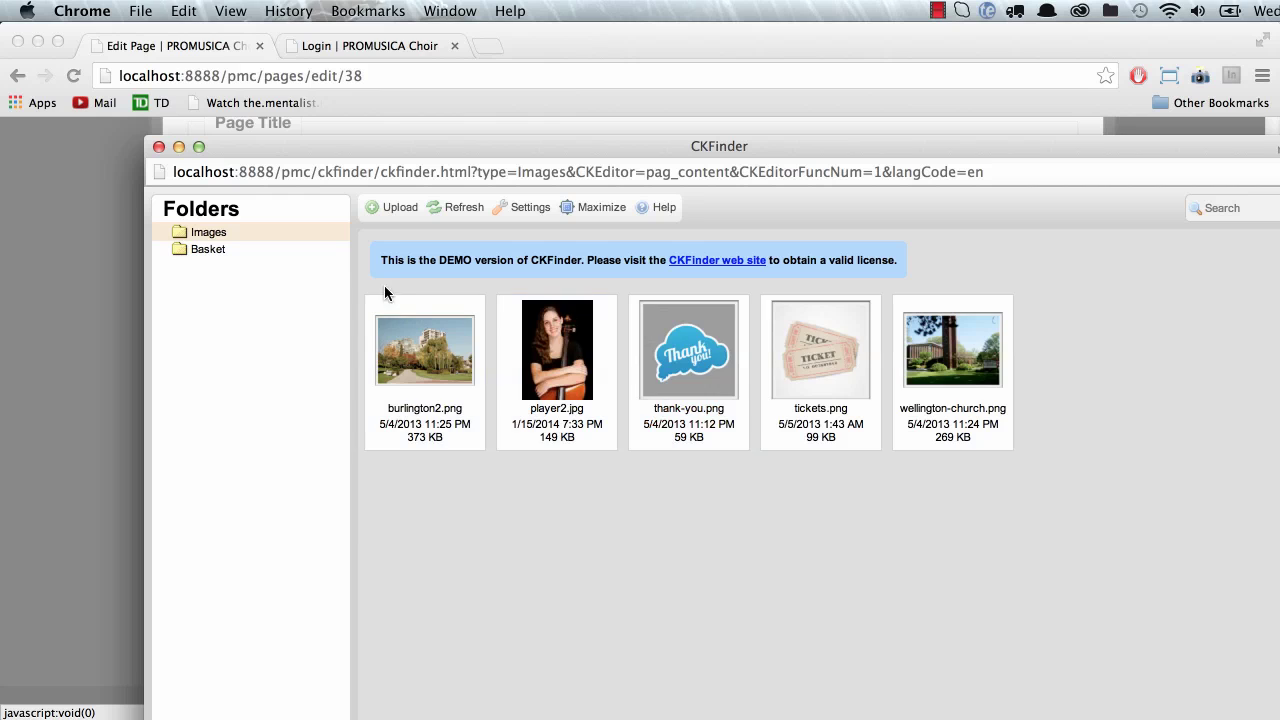
pyautogui.click(398, 207)
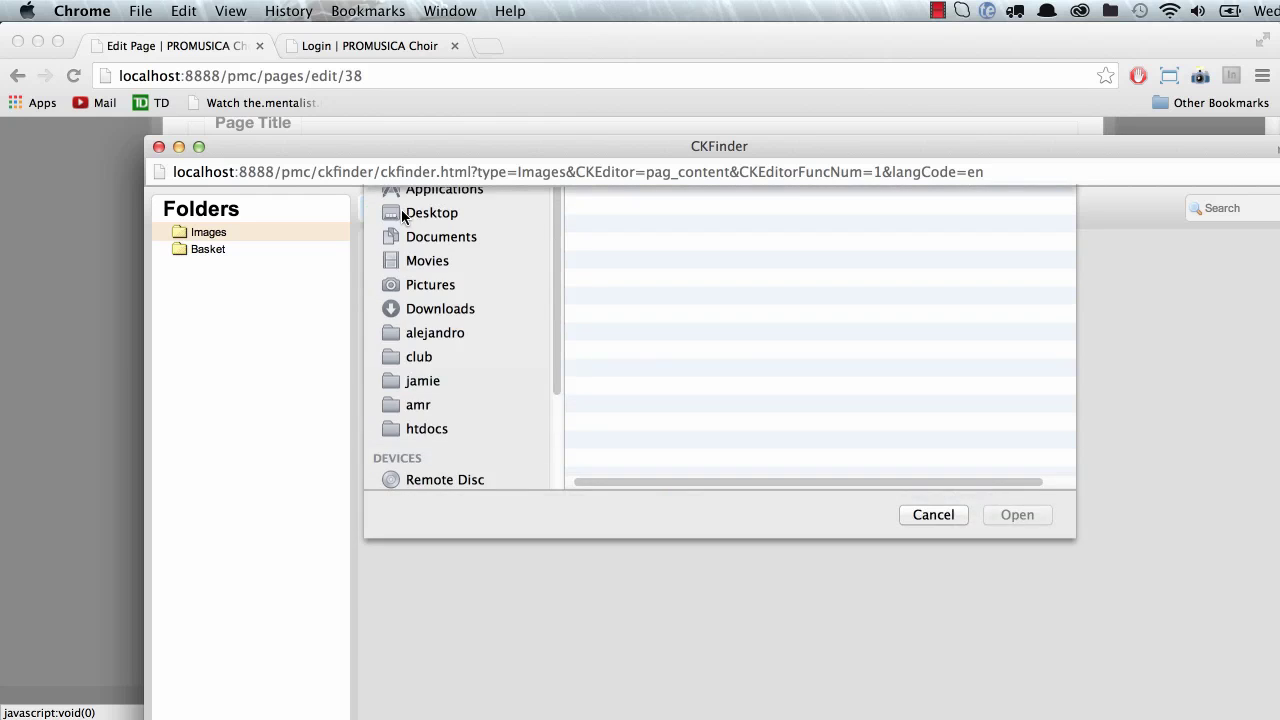
pyautogui.click(650, 283)
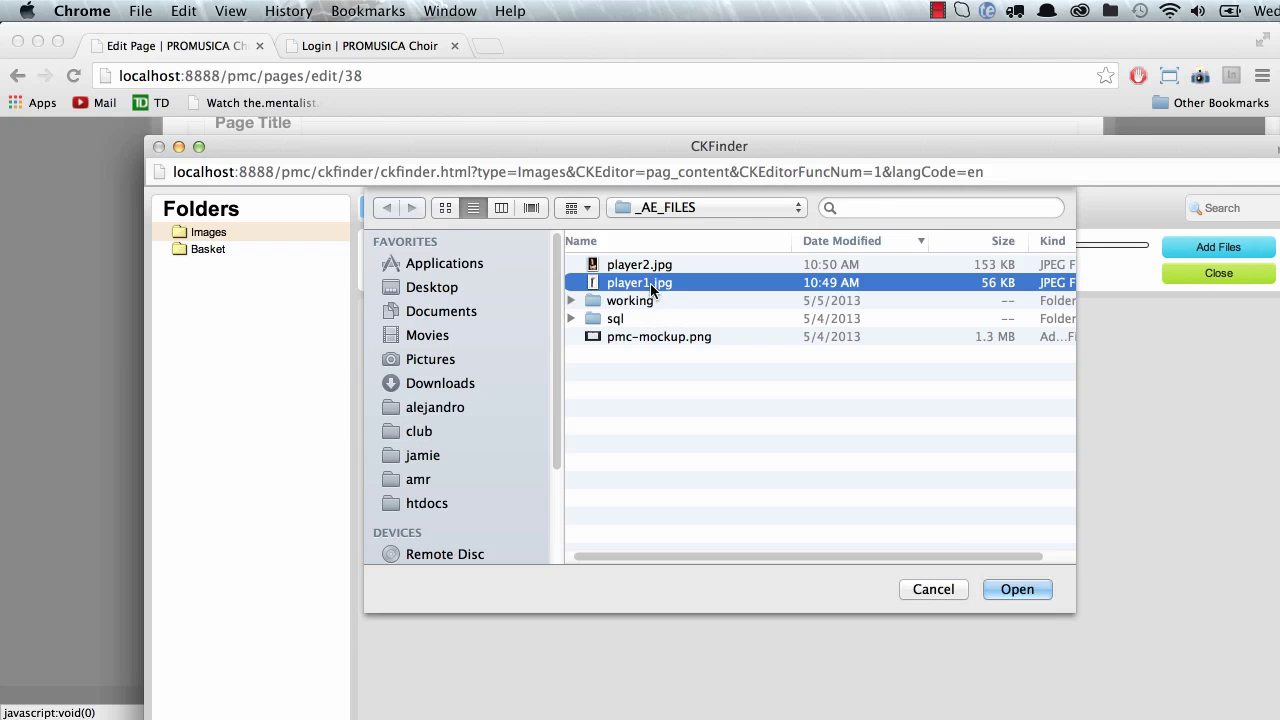
pyautogui.click(1017, 589)
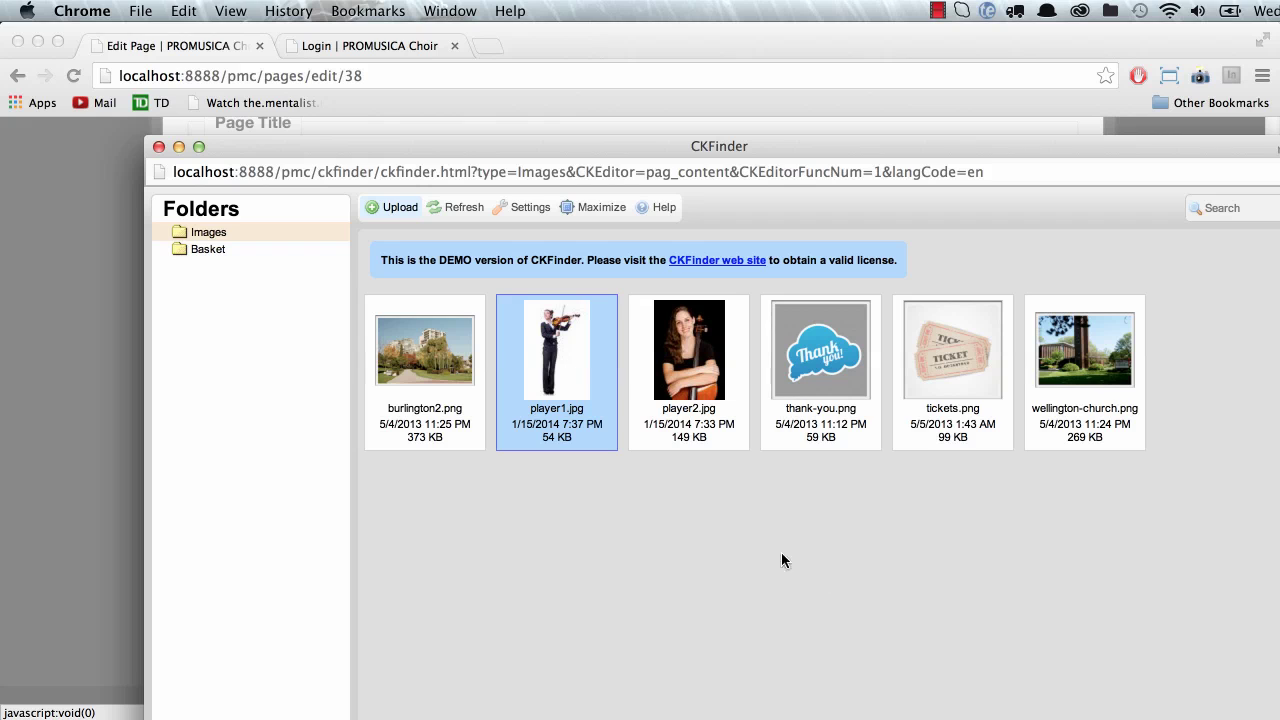
pyautogui.doubleClick(556, 362)
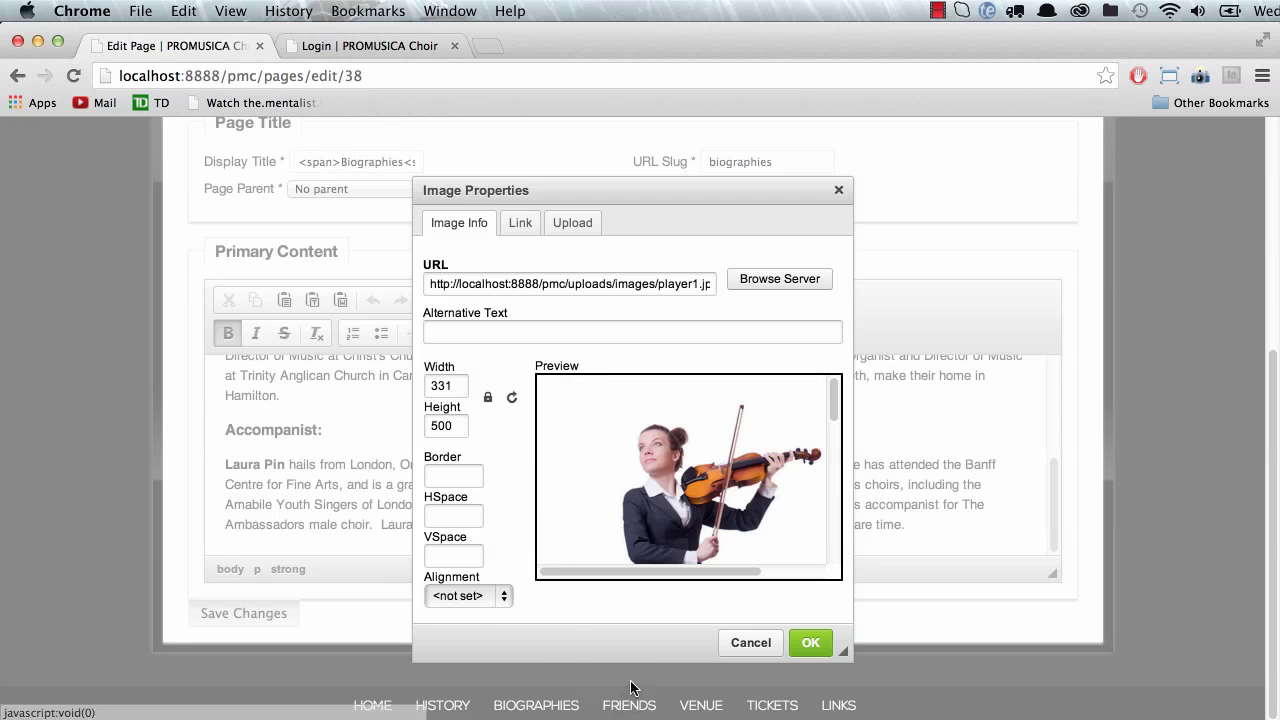
pyautogui.click(465, 595)
pyautogui.click(475, 629)
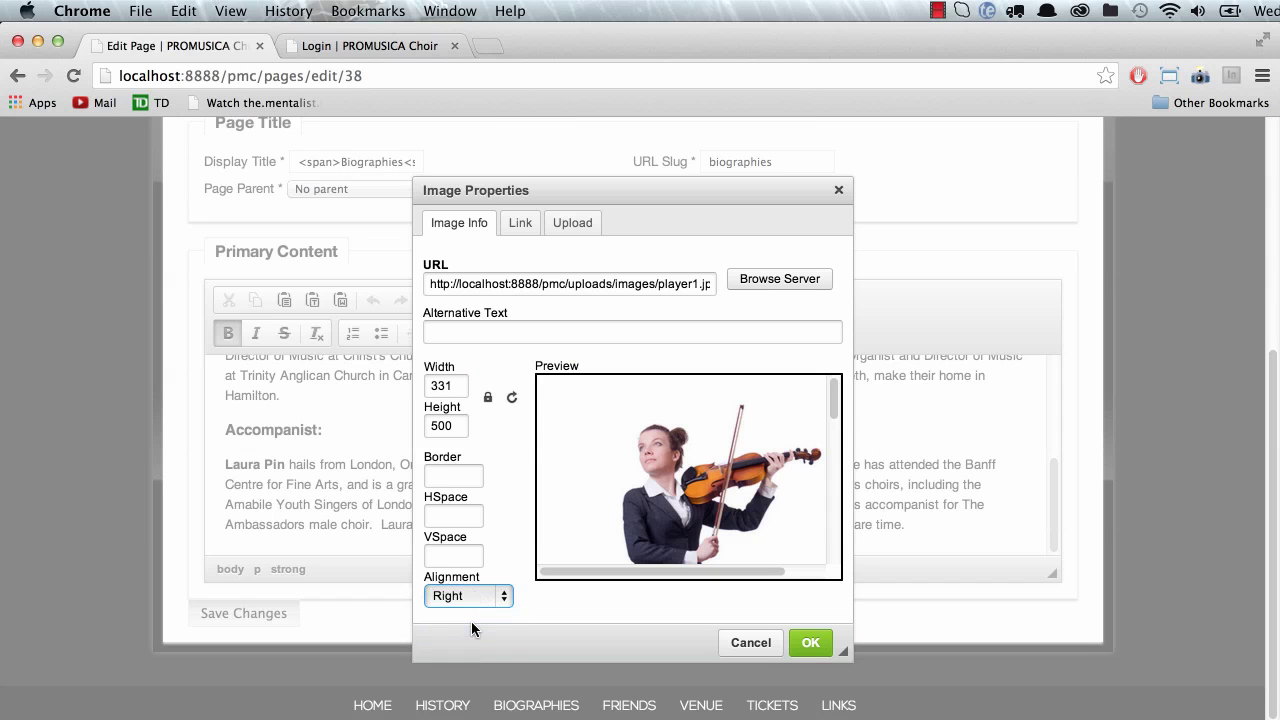
pyautogui.click(528, 220)
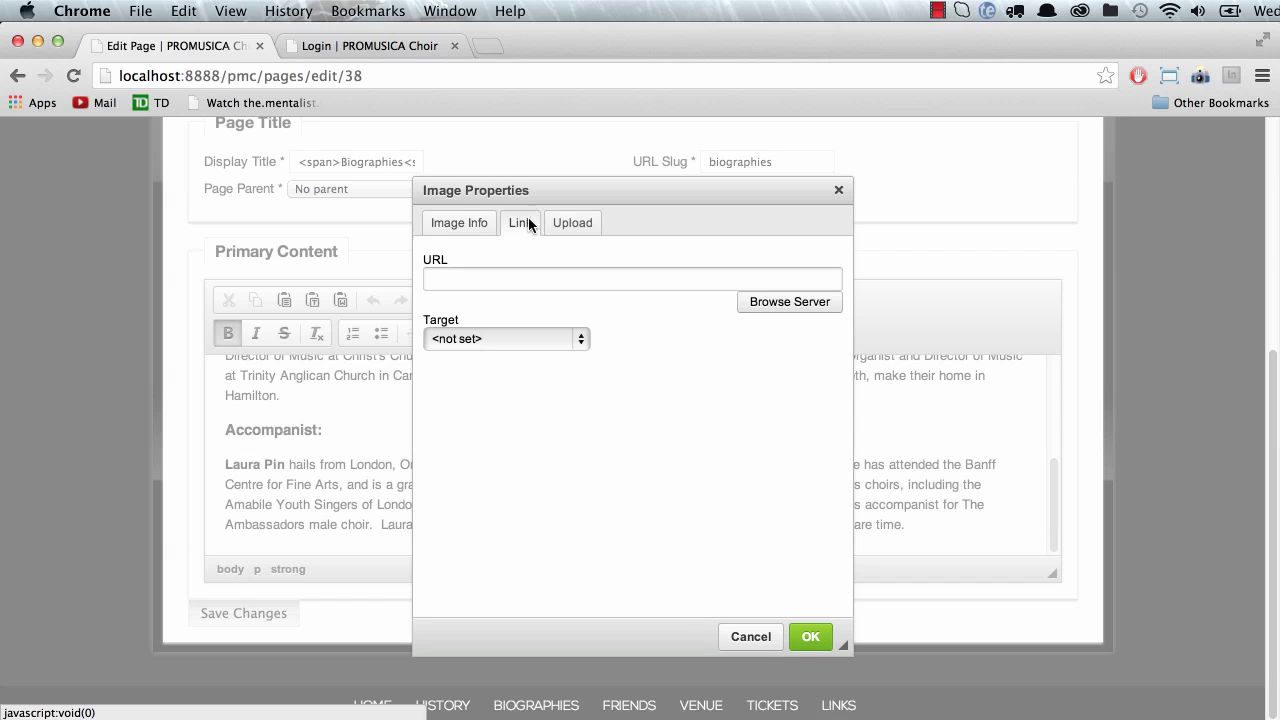
pyautogui.click(447, 226)
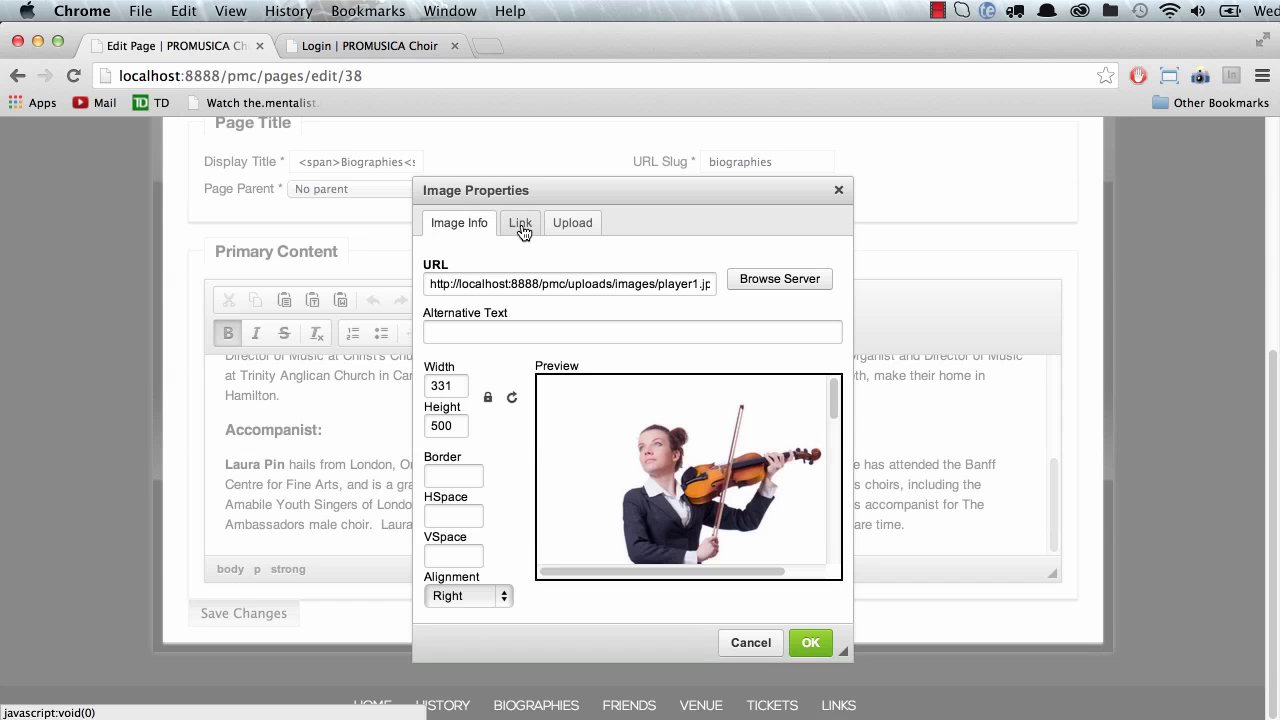
pyautogui.click(521, 225)
pyautogui.click(470, 277)
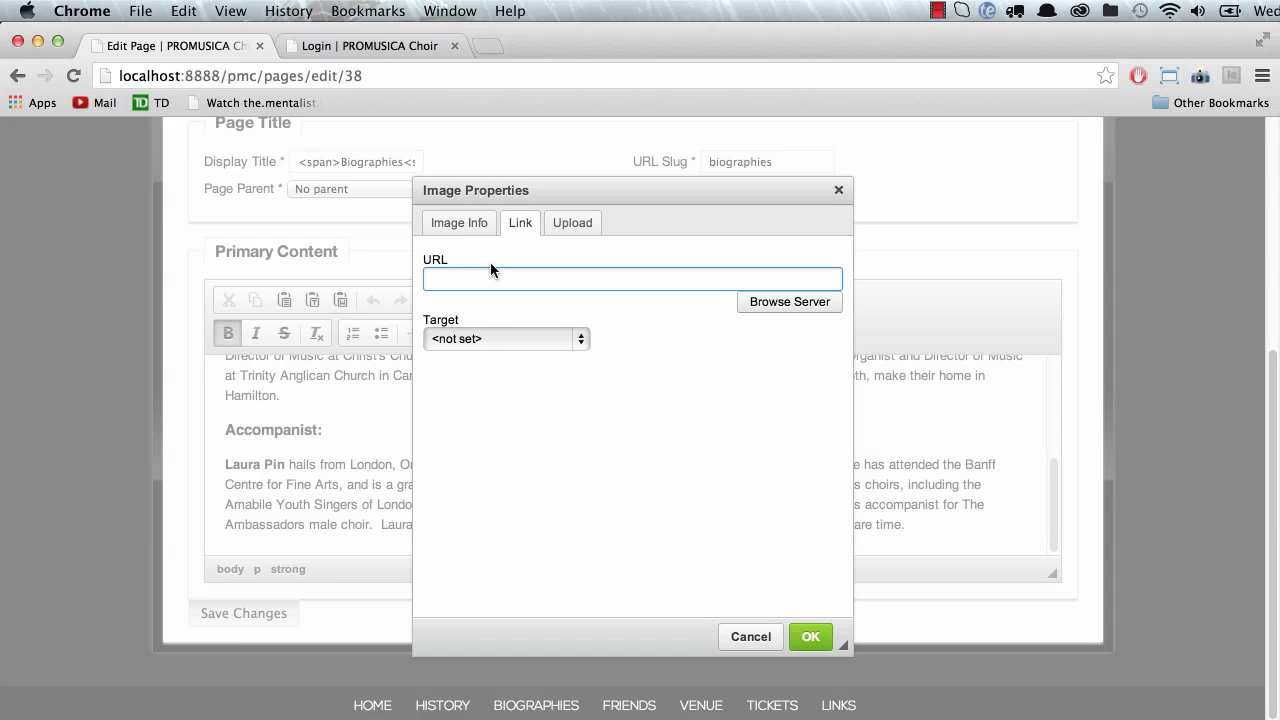
pyautogui.write('http://google.com')
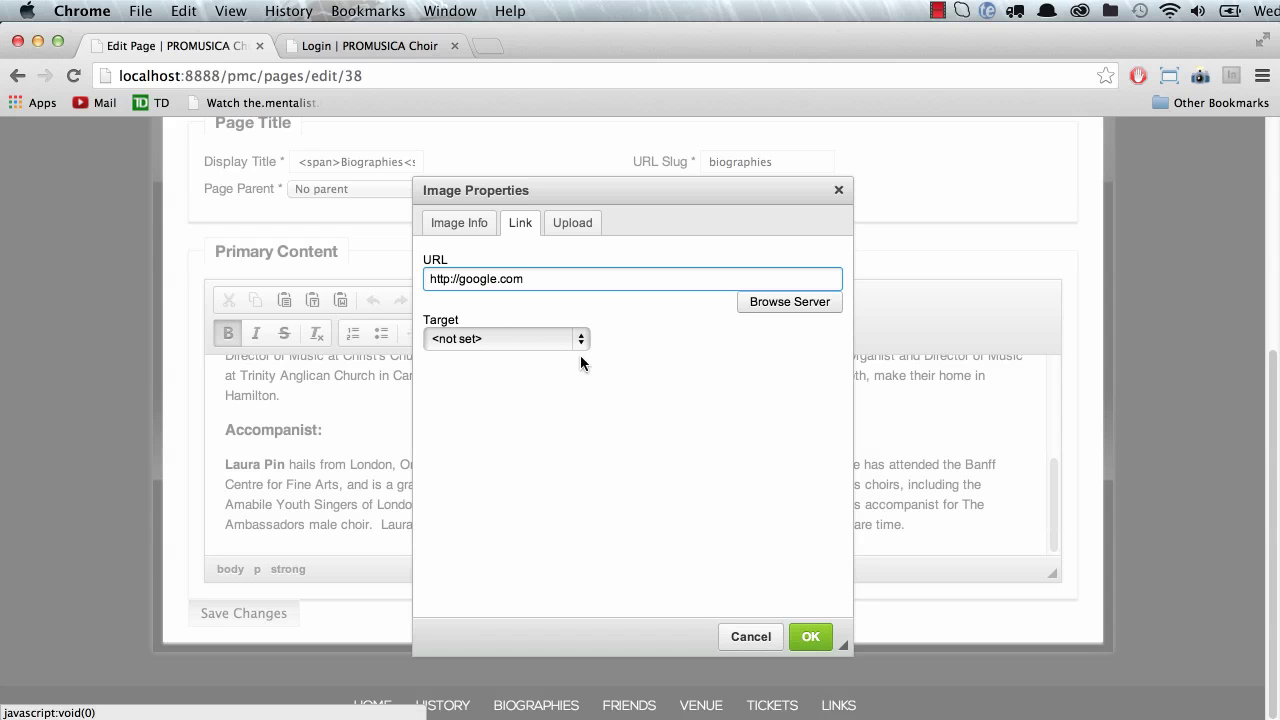
pyautogui.click(457, 223)
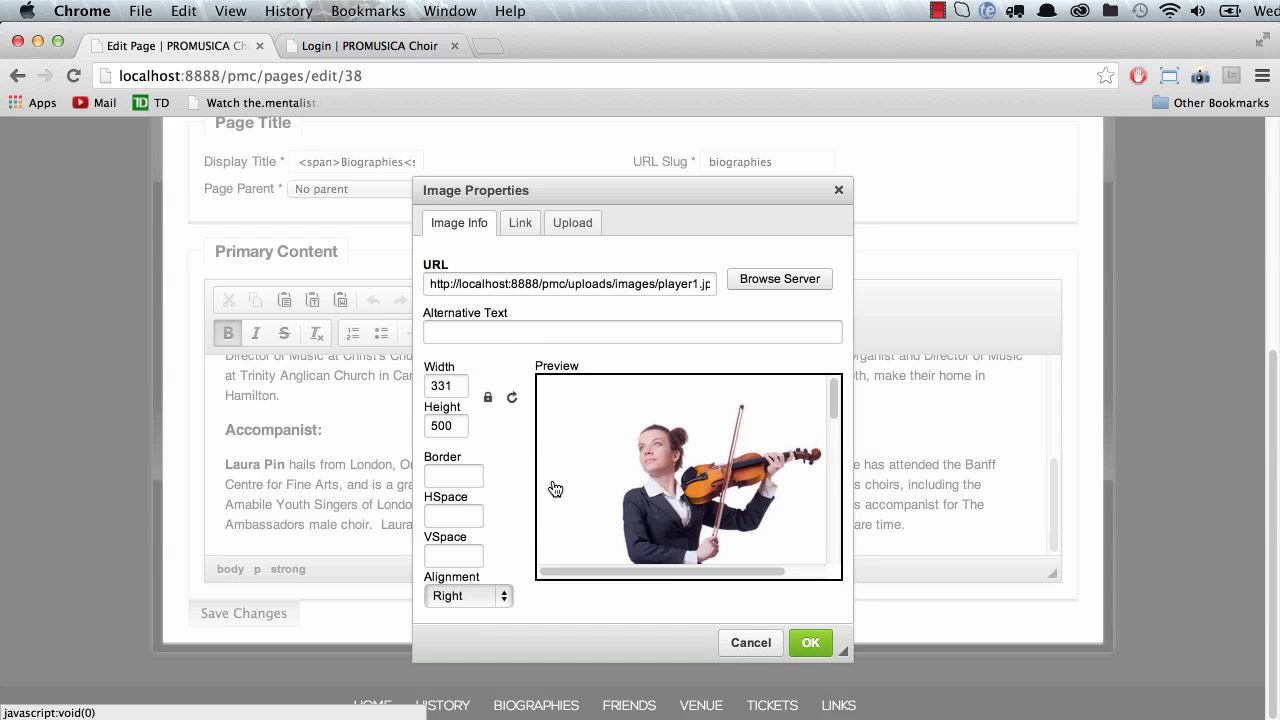
pyautogui.click(810, 643)
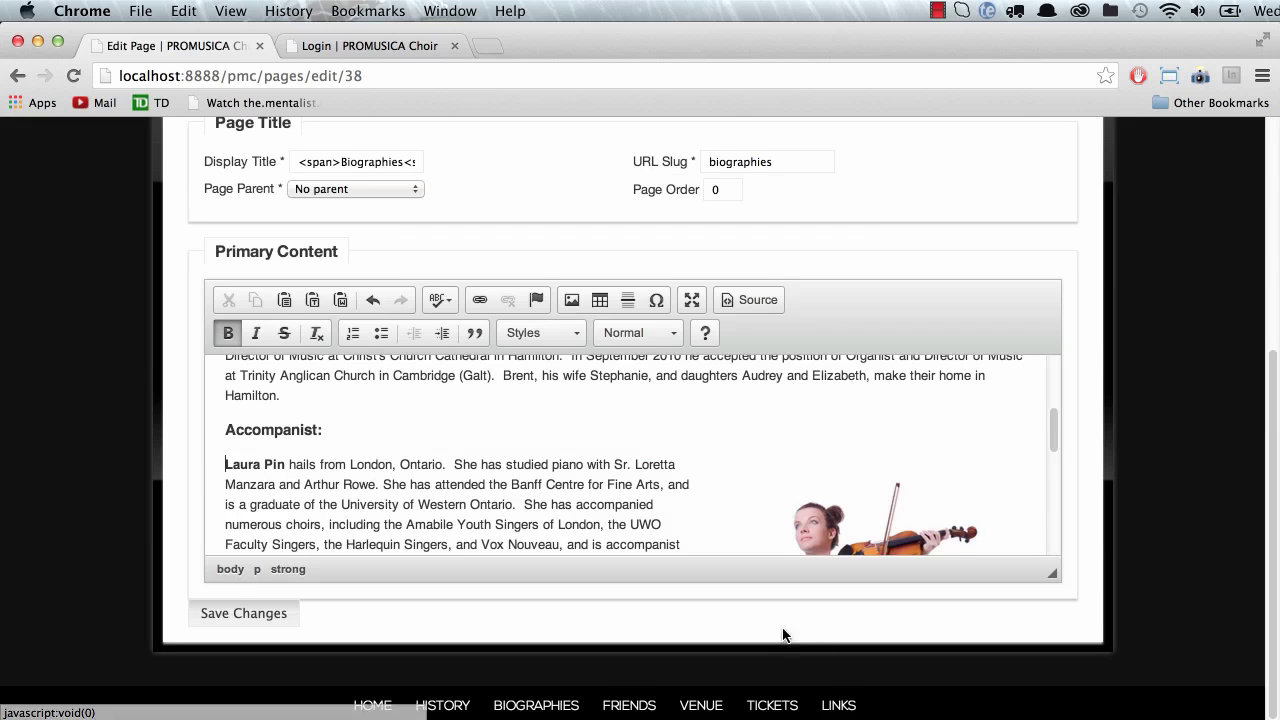
# Step: Save Biographies, check the large violinist photo on the public page, then reopen it for editing
pyautogui.click(262, 618)
pyautogui.scroll(-3, 258, 620)
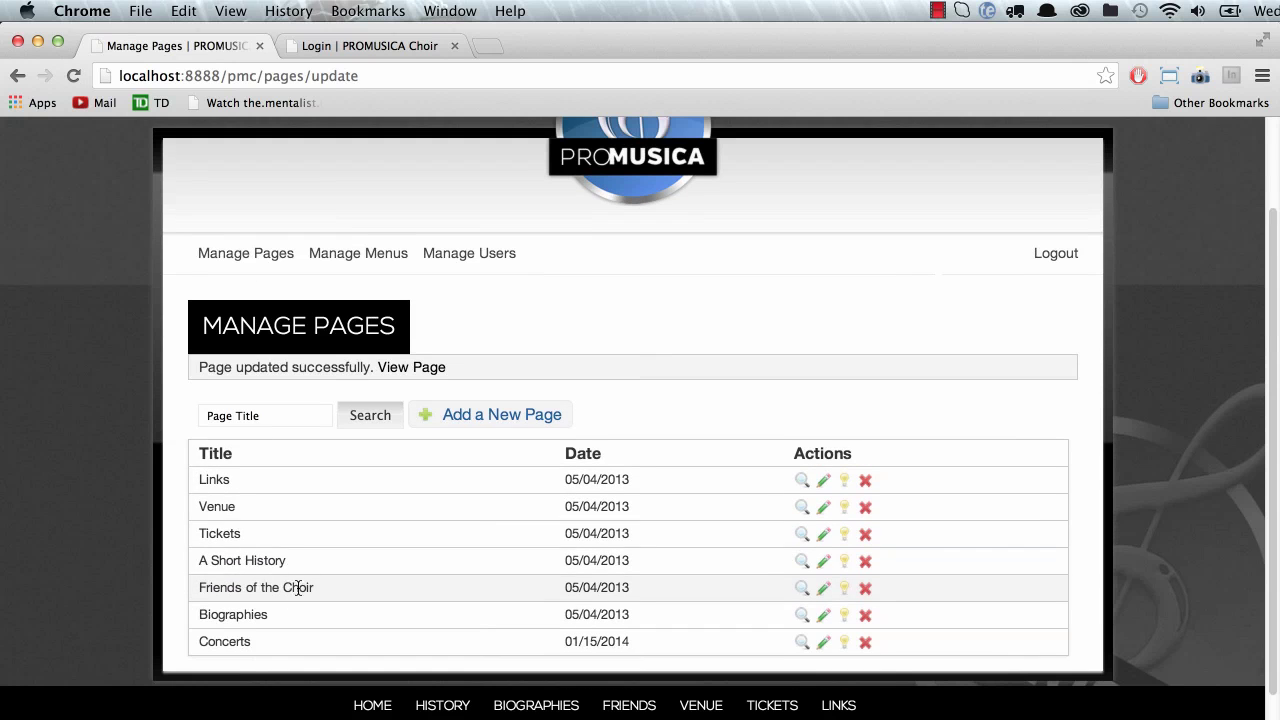
pyautogui.click(412, 367)
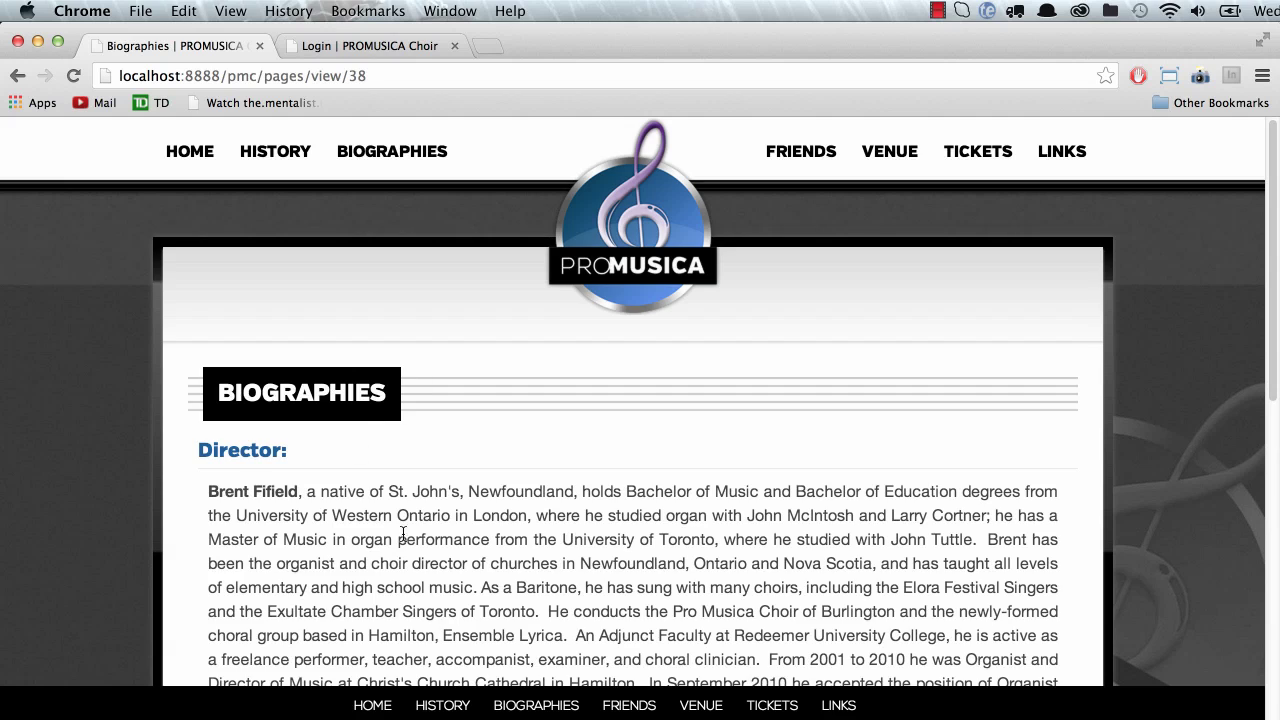
pyautogui.scroll(-15, 409, 537)
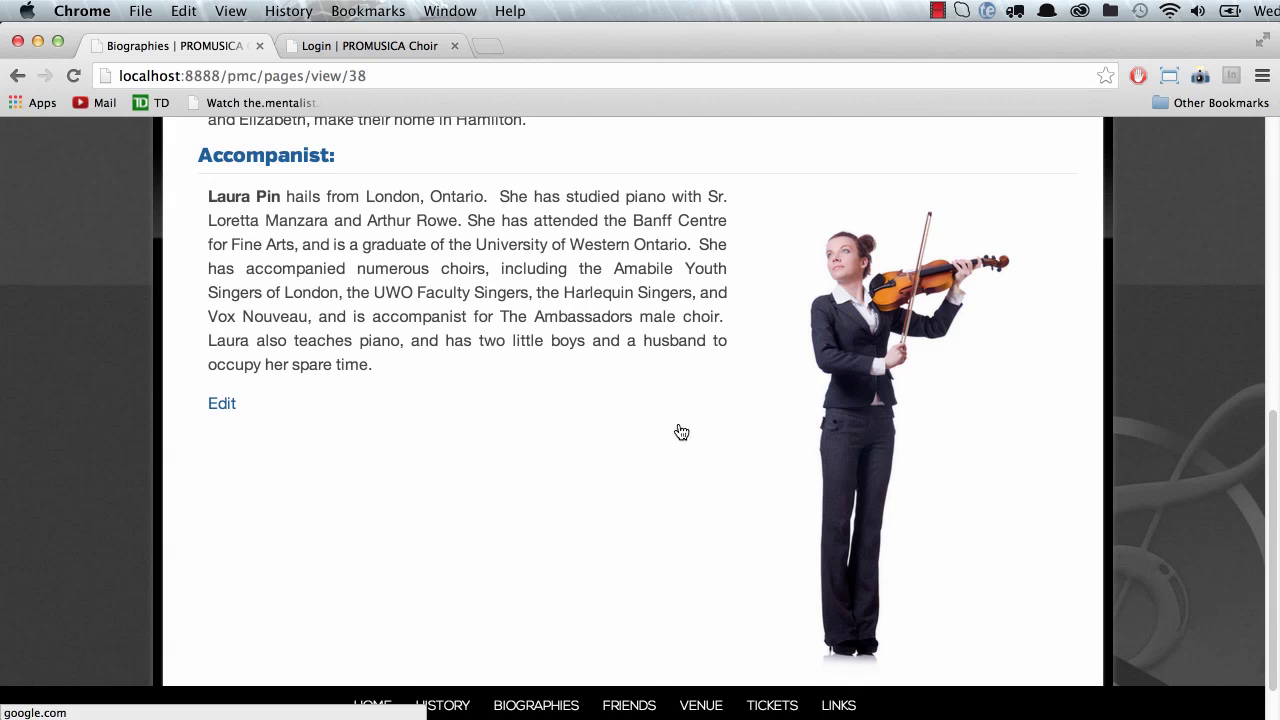
pyautogui.click(221, 405)
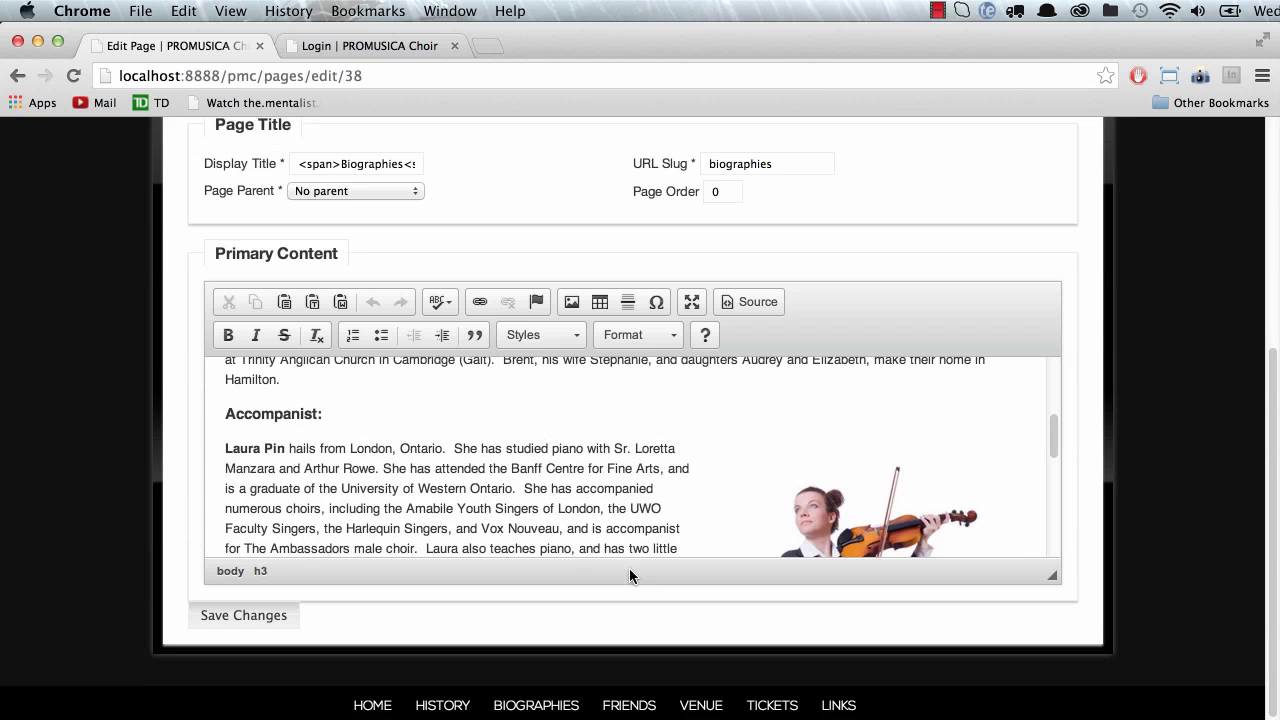
# Step: Select the violinist image and inspect its link settings, cancelling without changes
pyautogui.click(812, 522)
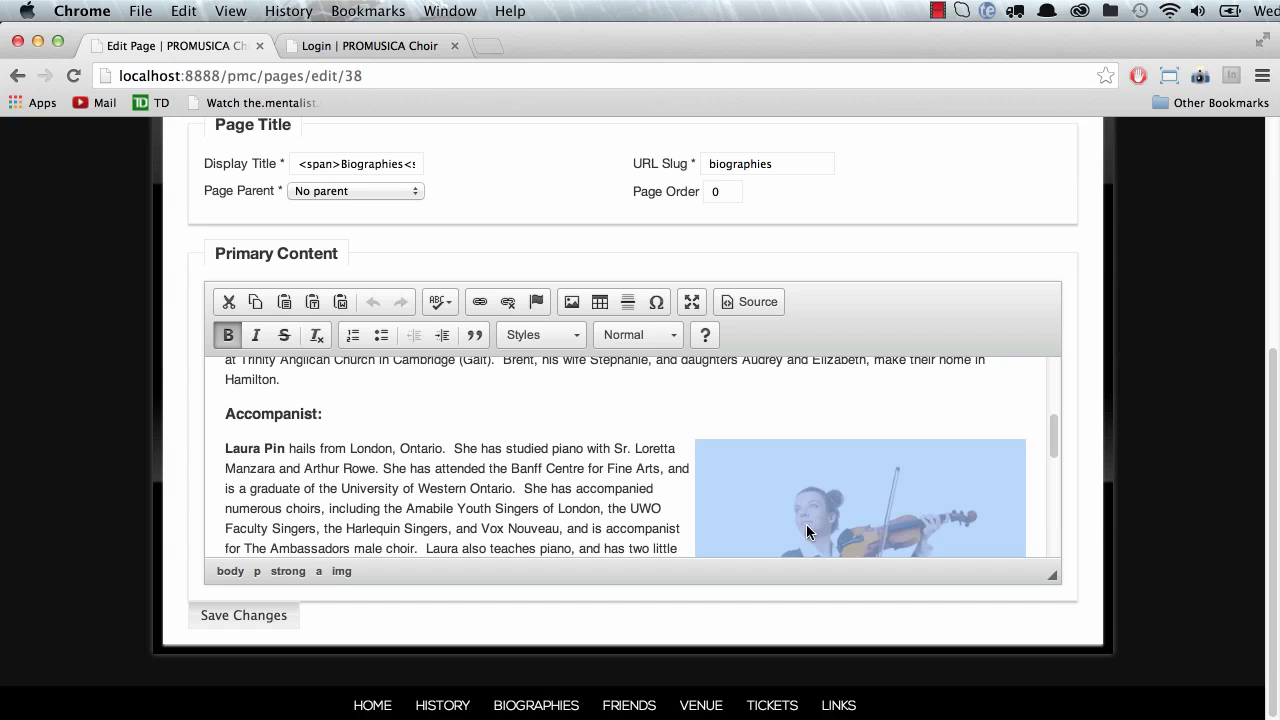
pyautogui.click(840, 502)
pyautogui.doubleClick(849, 493)
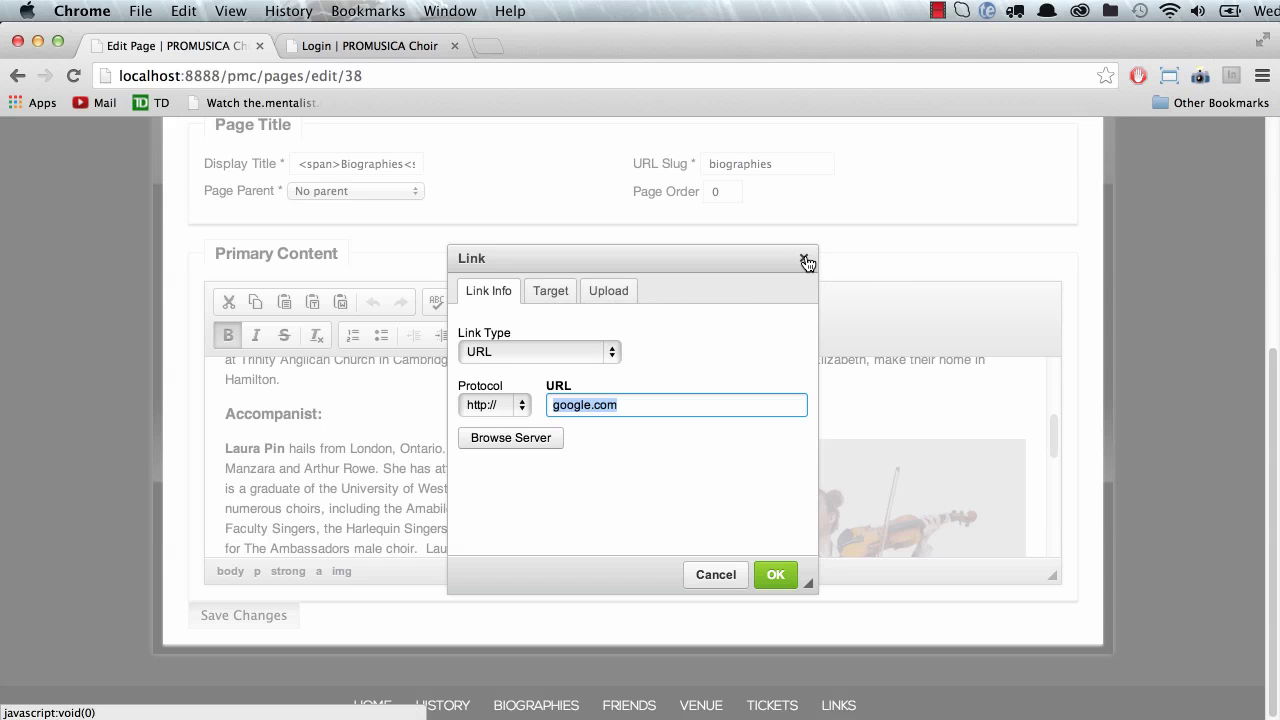
pyautogui.click(505, 348)
pyautogui.click(766, 354)
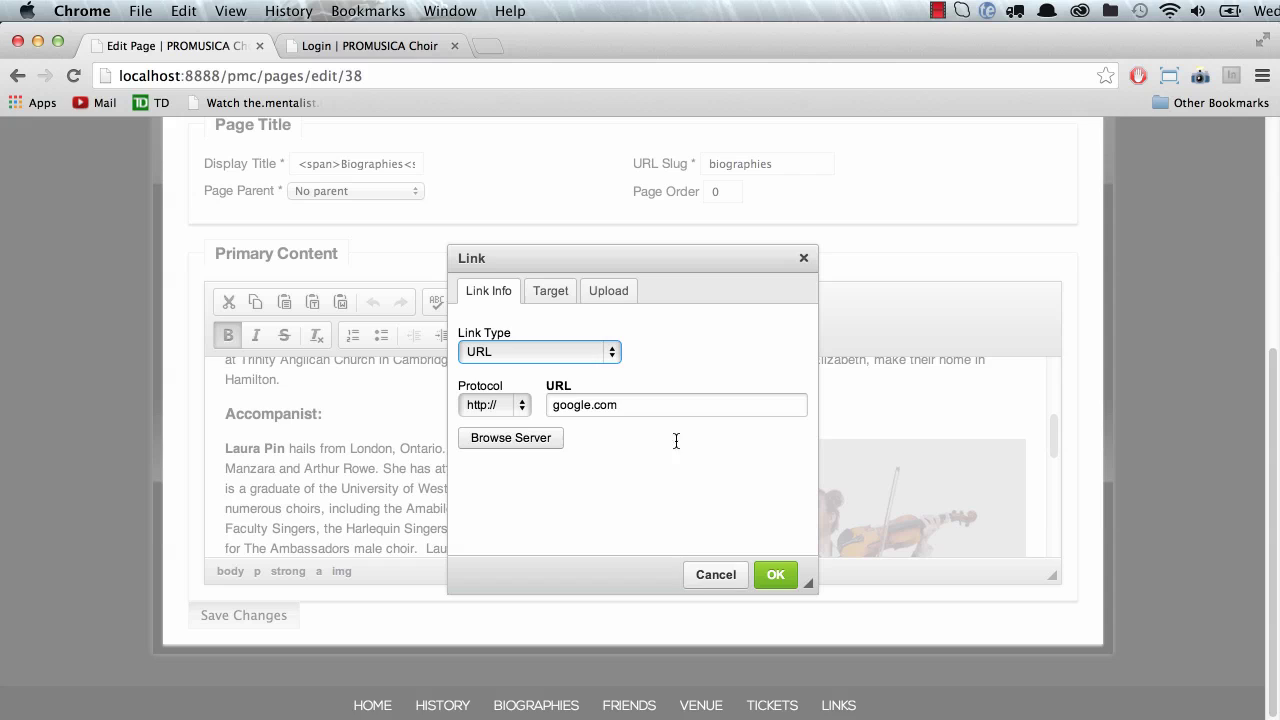
pyautogui.click(714, 576)
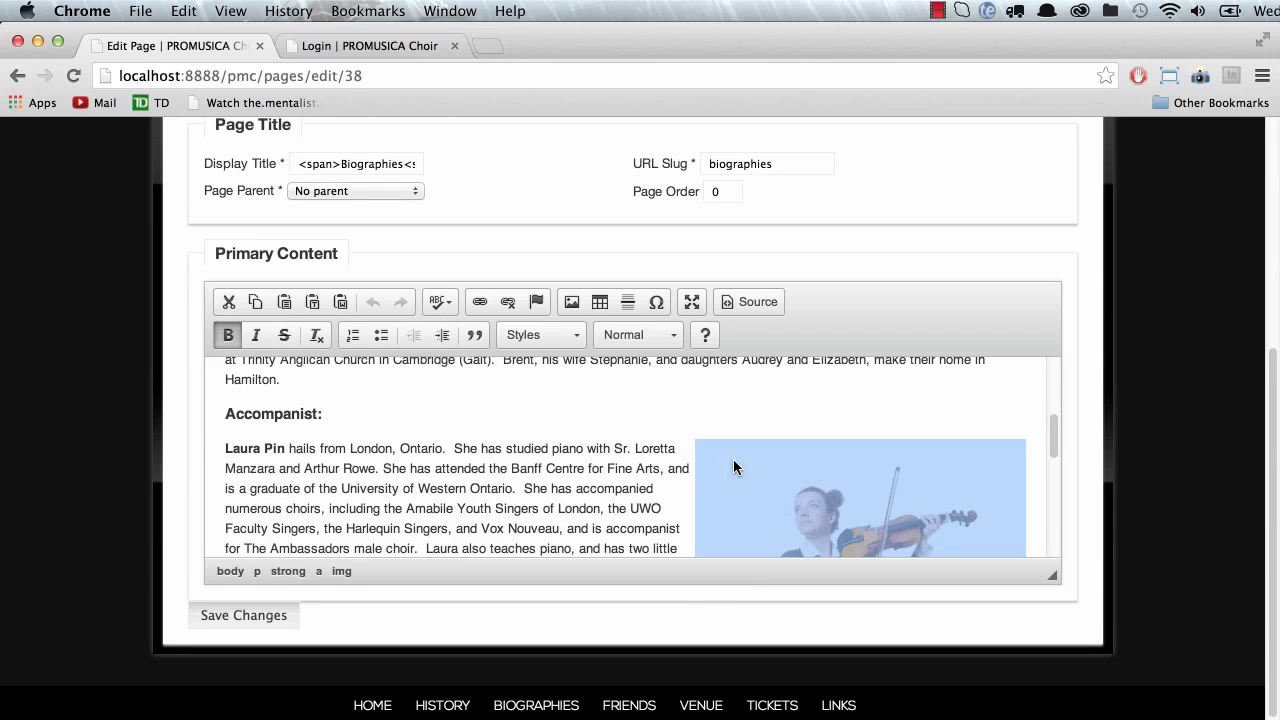
# Step: Reselect the violinist image and delete it from the Accompanist bio
pyautogui.click(746, 402)
pyautogui.click(760, 510)
pyautogui.press('BackSpace')
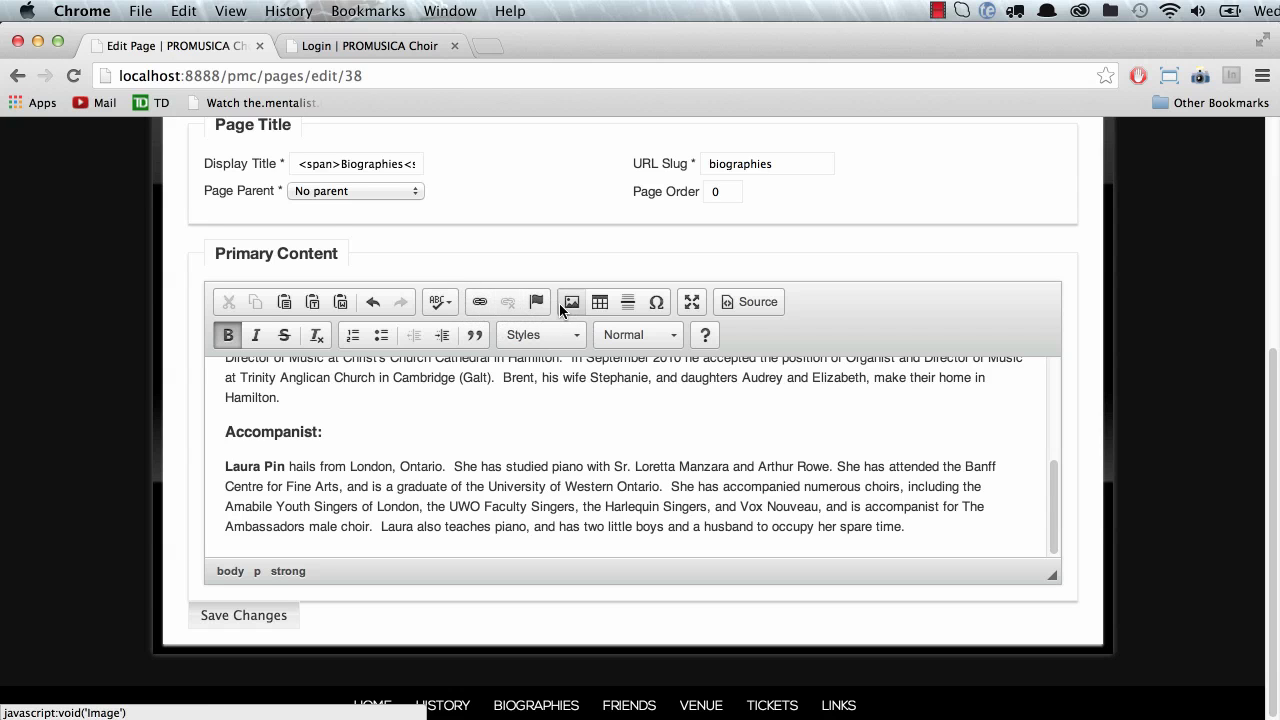
# Step: Insert player1.jpg from the server library at a width of 150 pixels
pyautogui.click(568, 302)
pyautogui.click(765, 280)
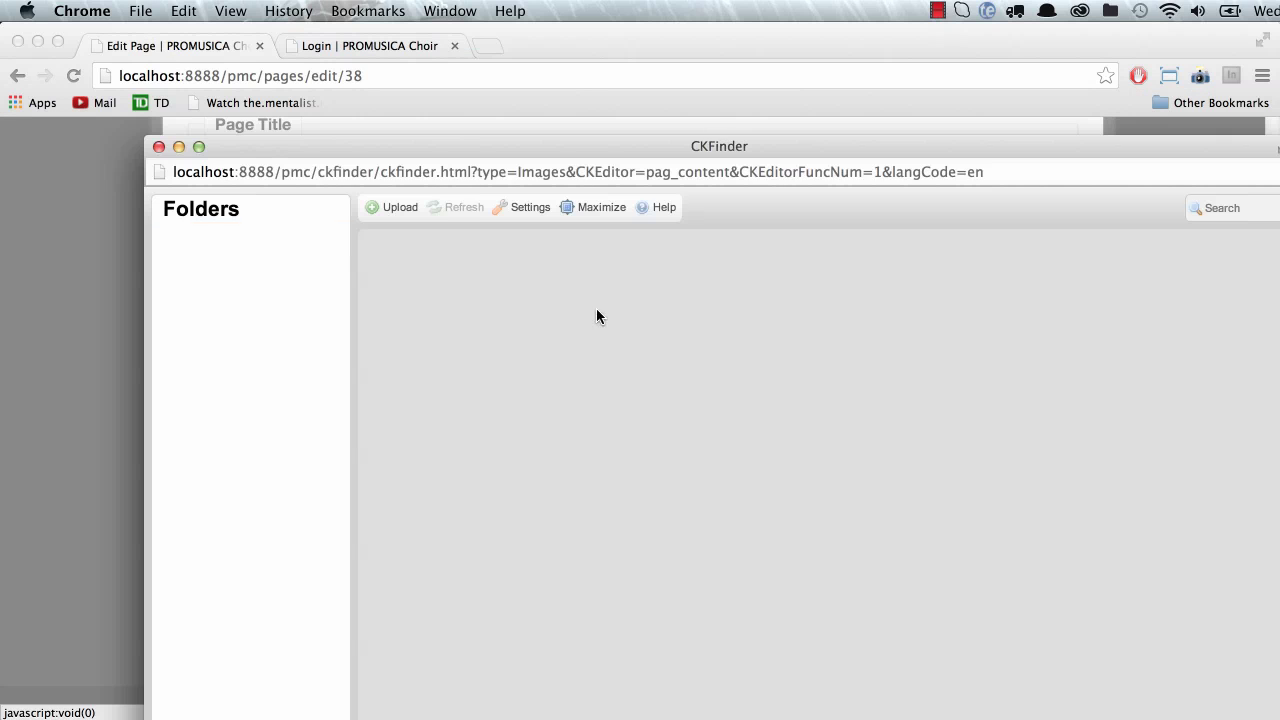
pyautogui.doubleClick(553, 362)
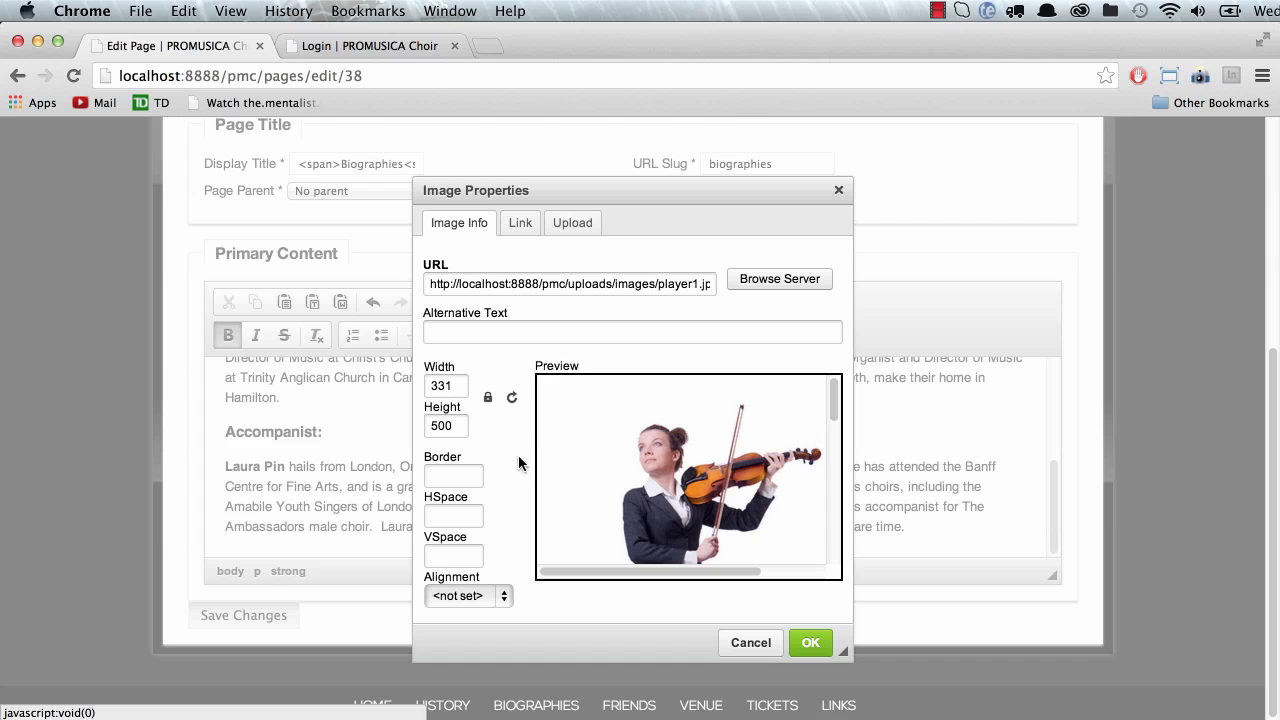
pyautogui.doubleClick(450, 387)
pyautogui.write('150')
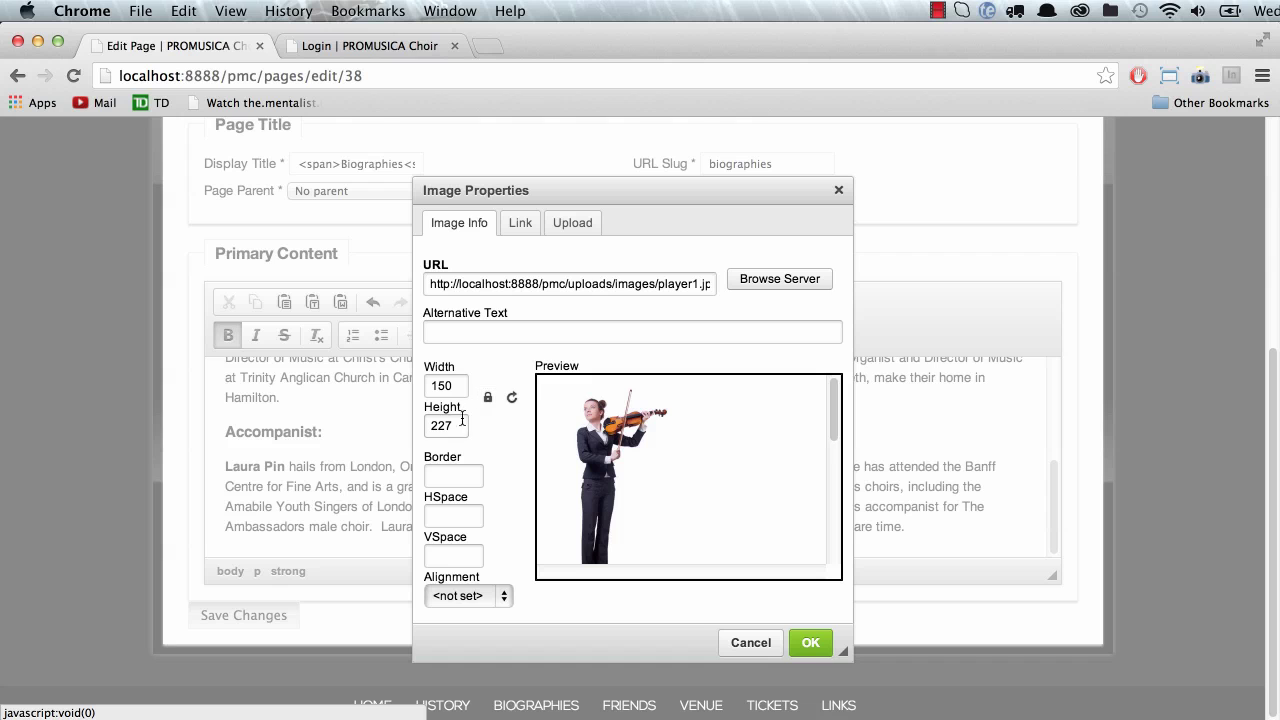
pyautogui.click(810, 643)
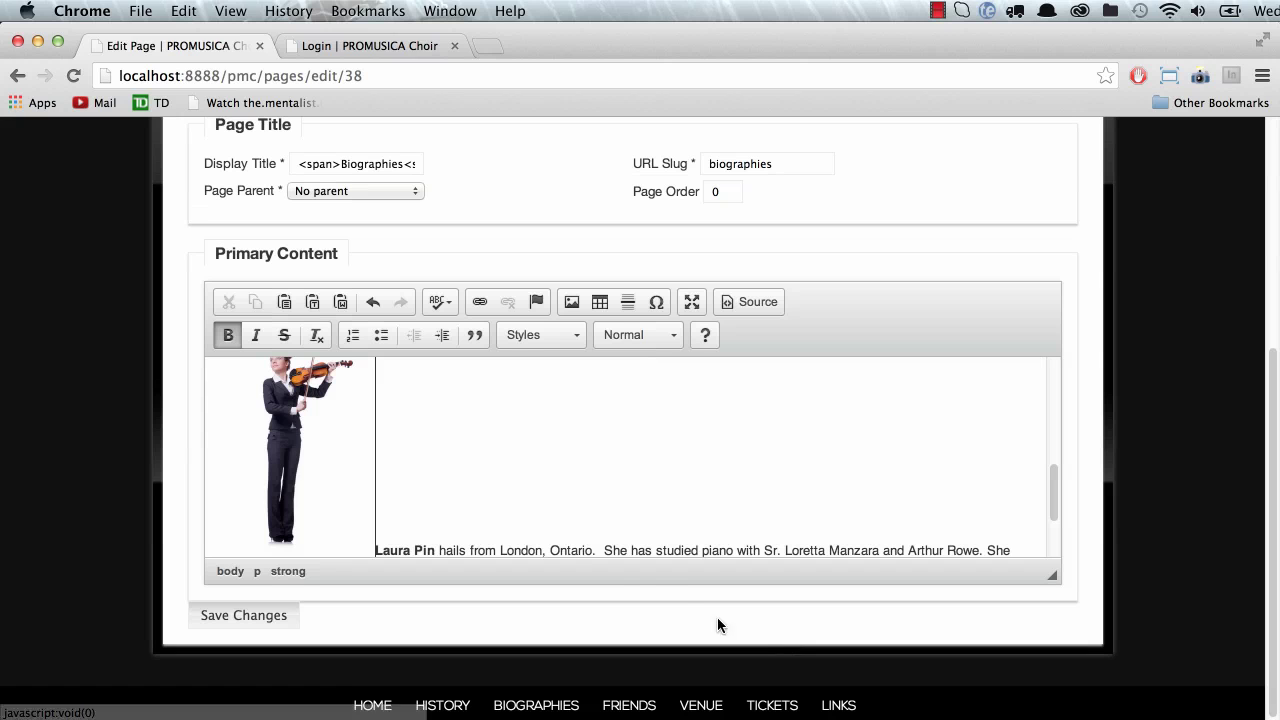
# Step: Set the inserted image's alignment to Right and save the Biographies page
pyautogui.doubleClick(290, 487)
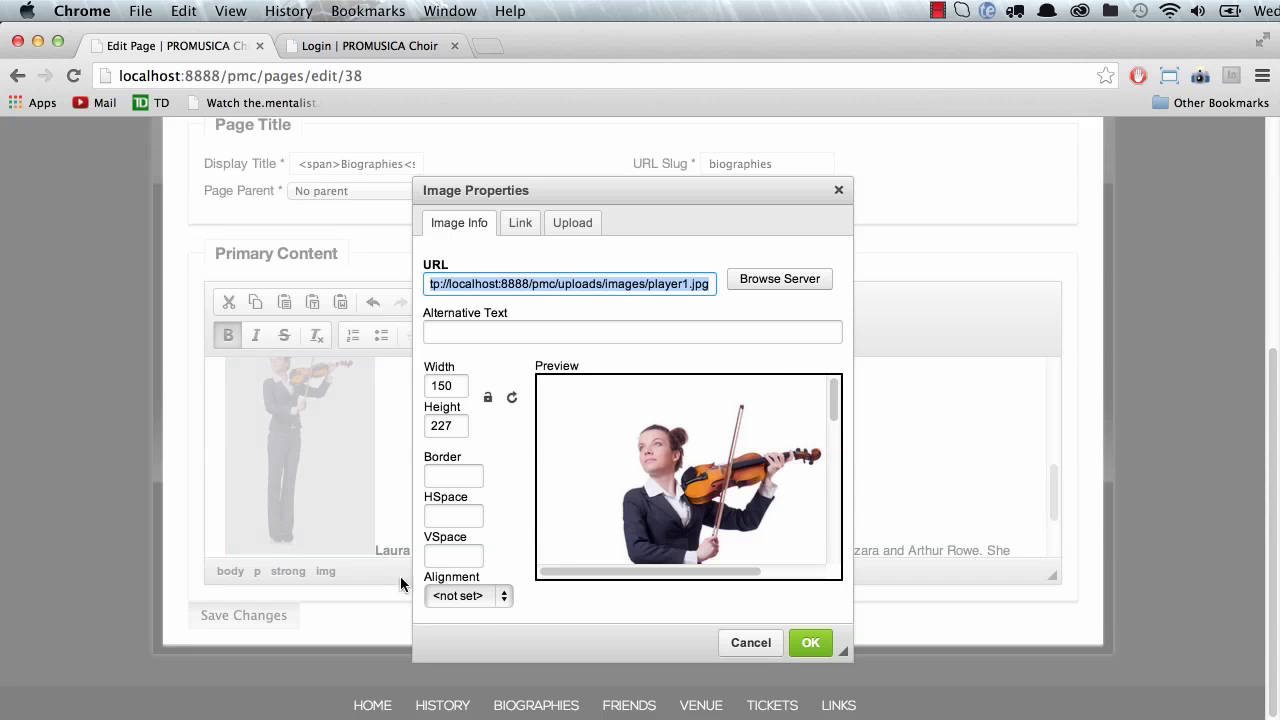
pyautogui.click(450, 597)
pyautogui.click(467, 629)
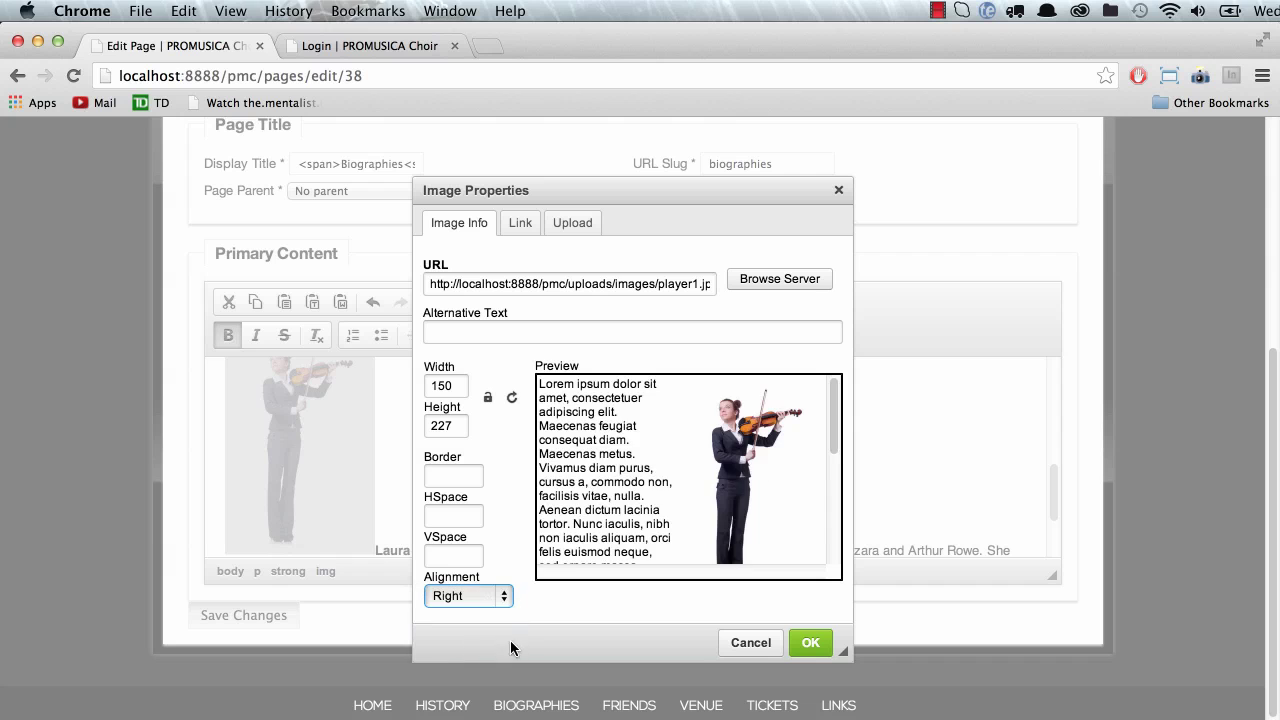
pyautogui.click(810, 643)
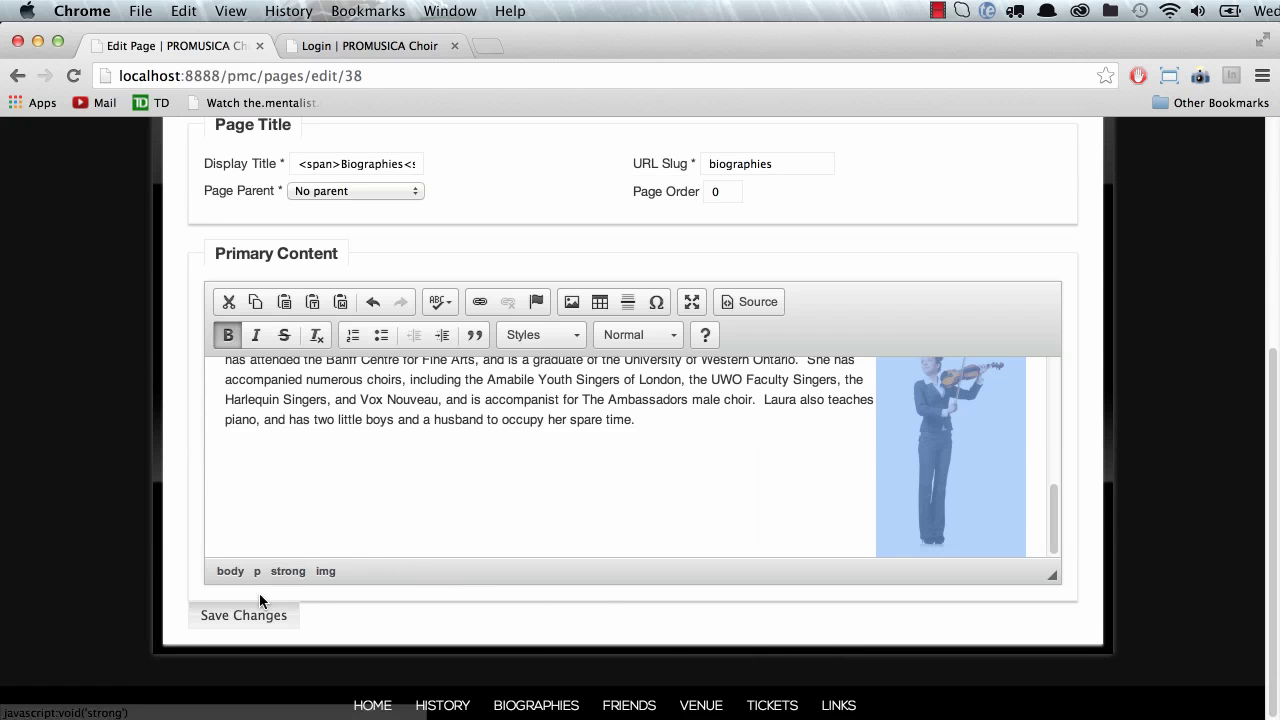
pyautogui.click(220, 626)
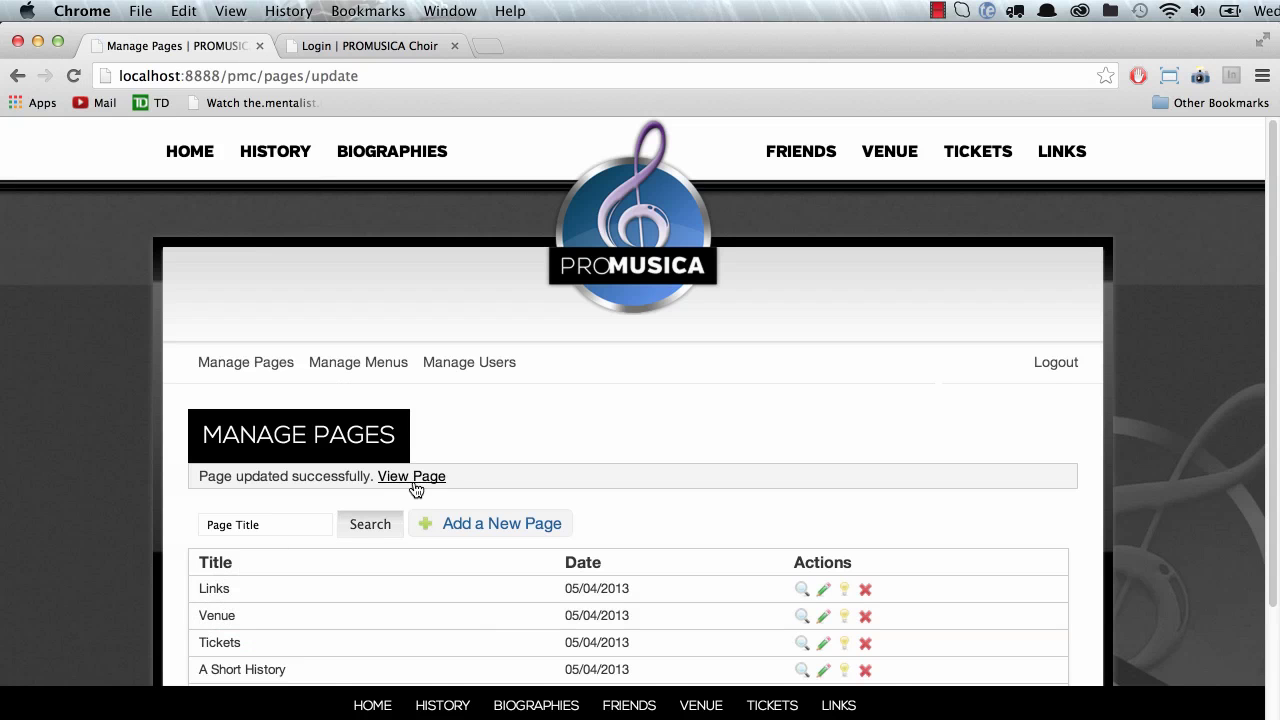
# Step: View the saved Biographies page on the site, then reopen it in the editor
pyautogui.click(416, 481)
pyautogui.scroll(-5, 495, 490)
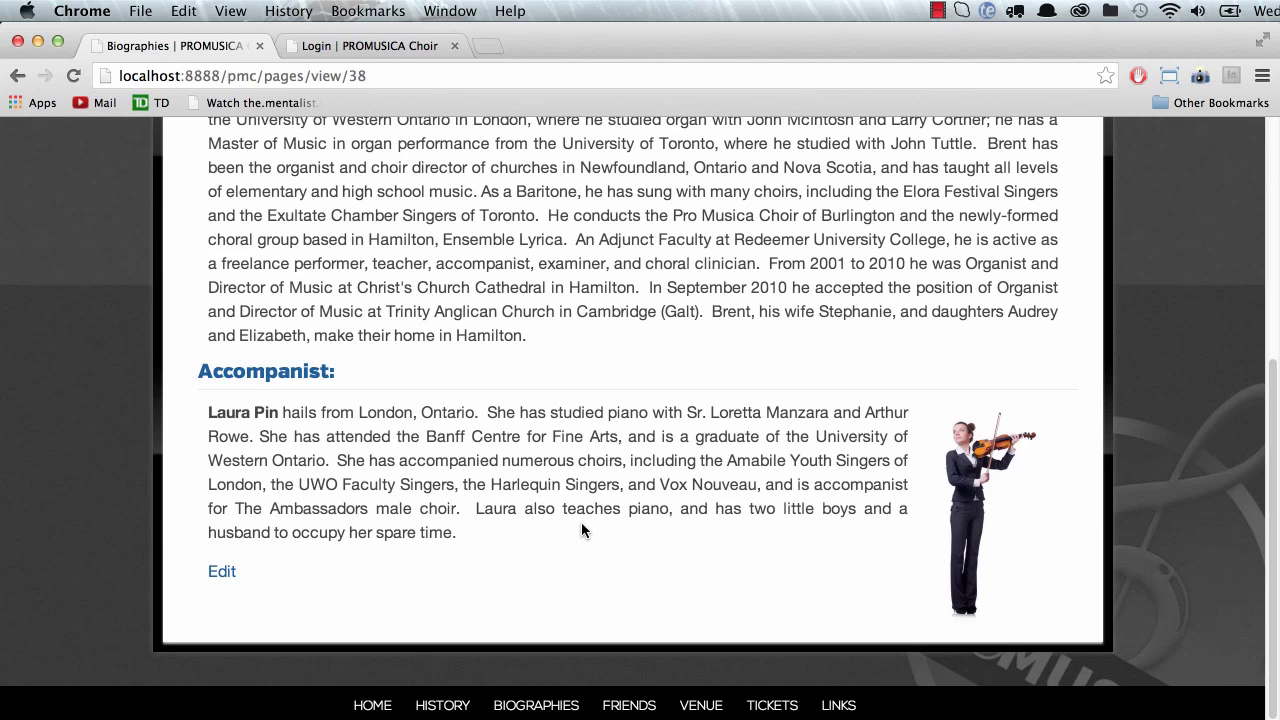
pyautogui.scroll(2, 585, 530)
pyautogui.click(230, 620)
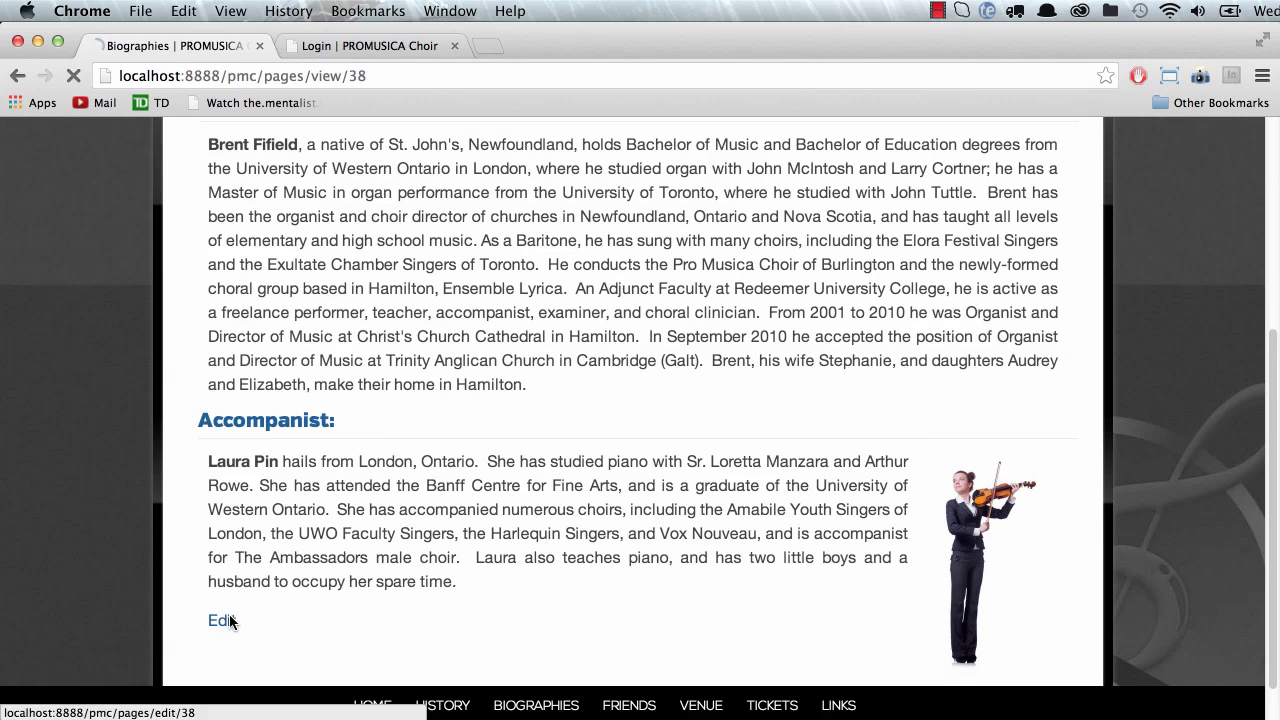
pyautogui.scroll(-5, 478, 555)
pyautogui.scroll(-10, 472, 515)
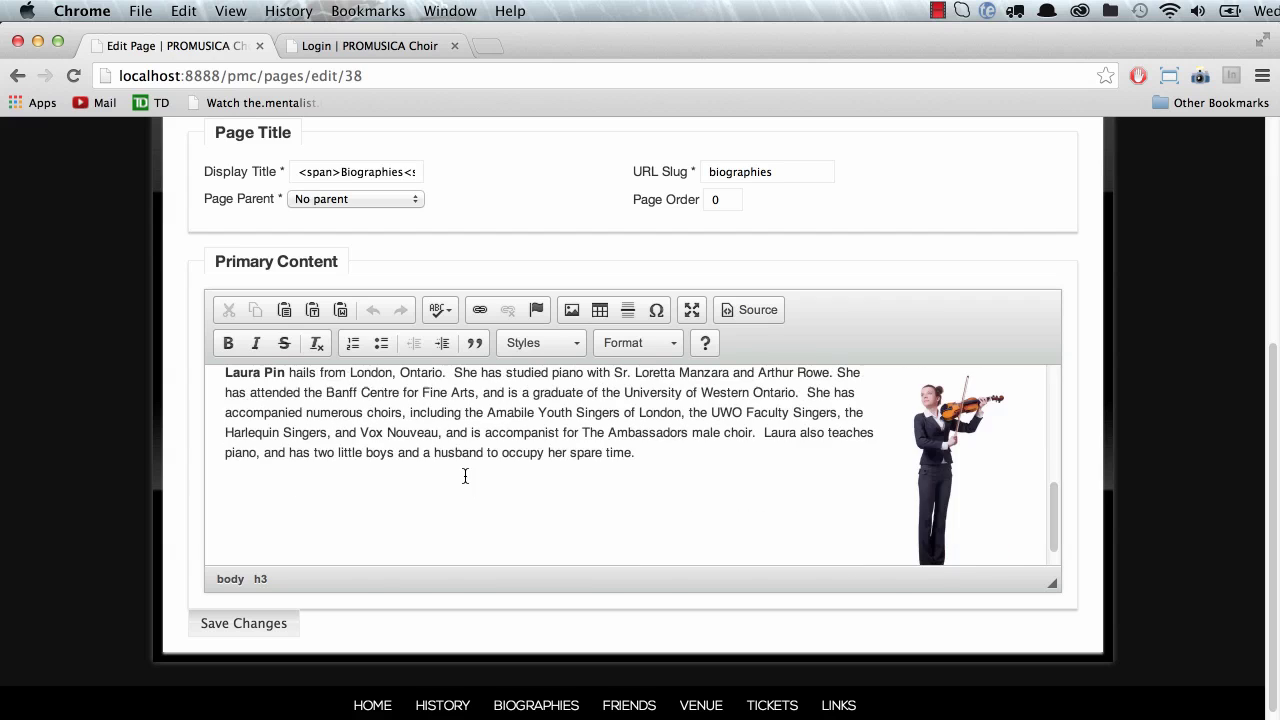
# Step: Change the violinist image's width from 150 to 100
pyautogui.click(907, 447)
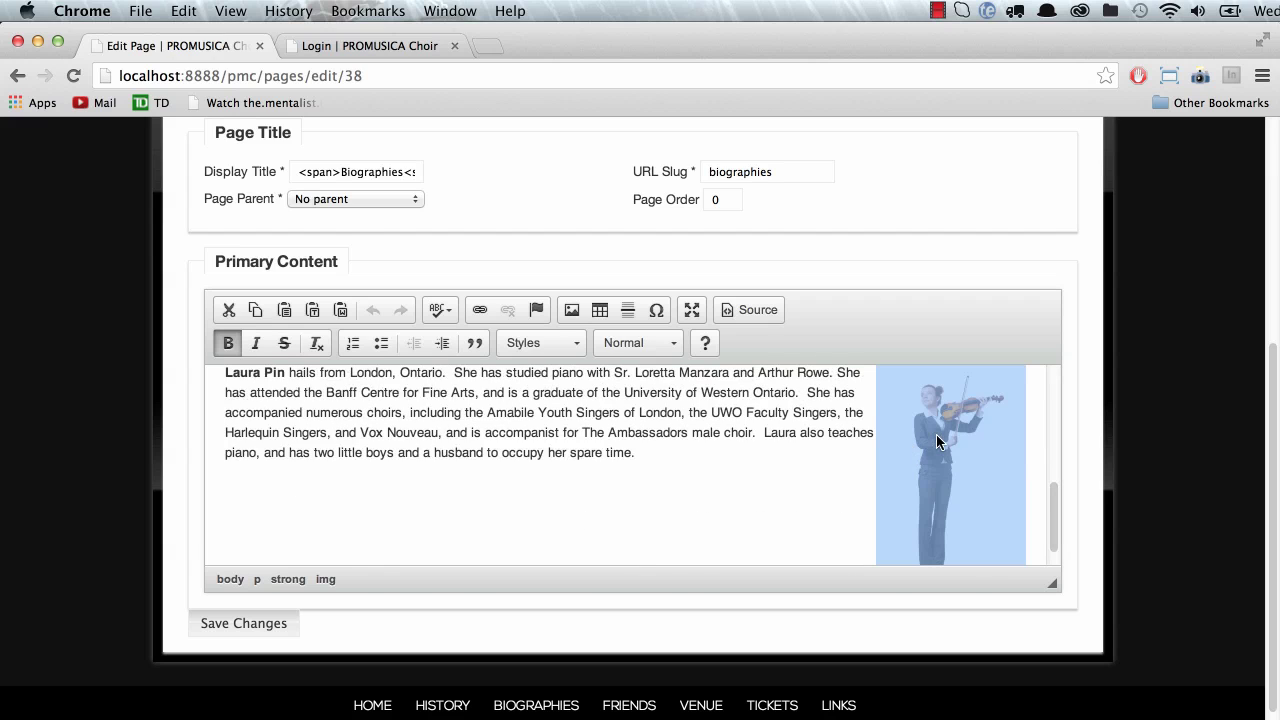
pyautogui.doubleClick(936, 434)
pyautogui.doubleClick(459, 386)
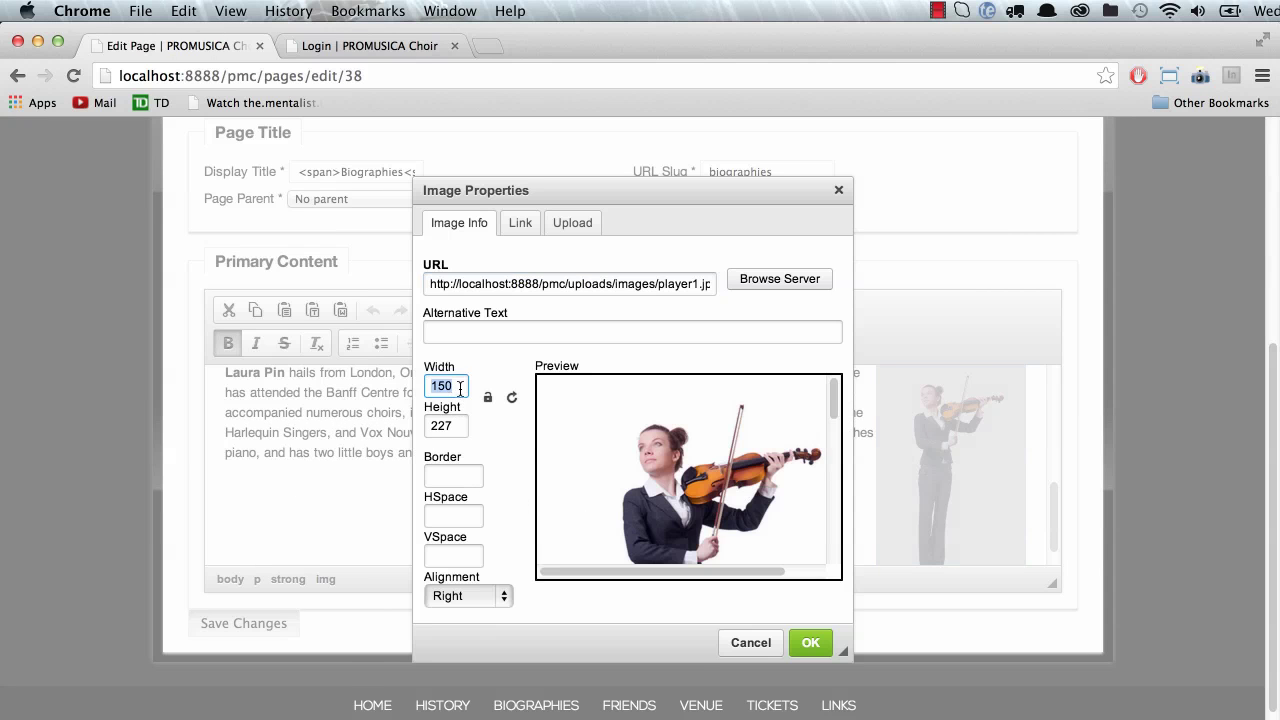
pyautogui.write('100')
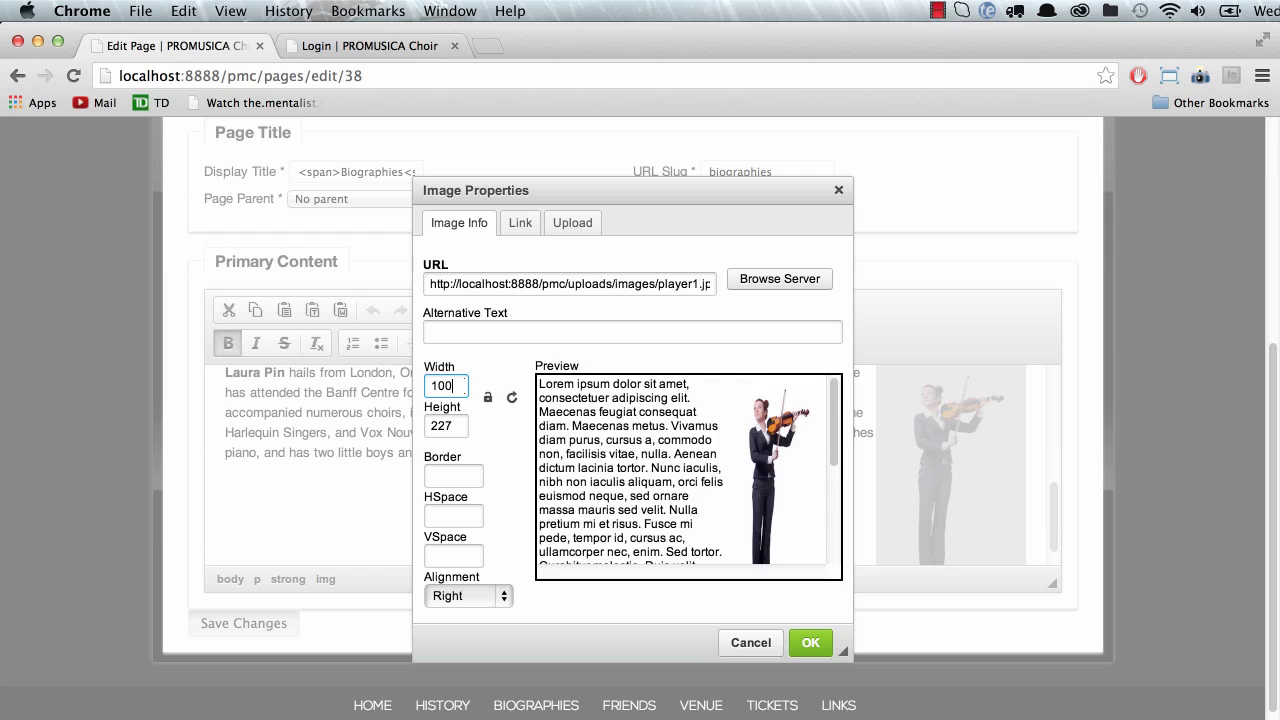
pyautogui.click(810, 643)
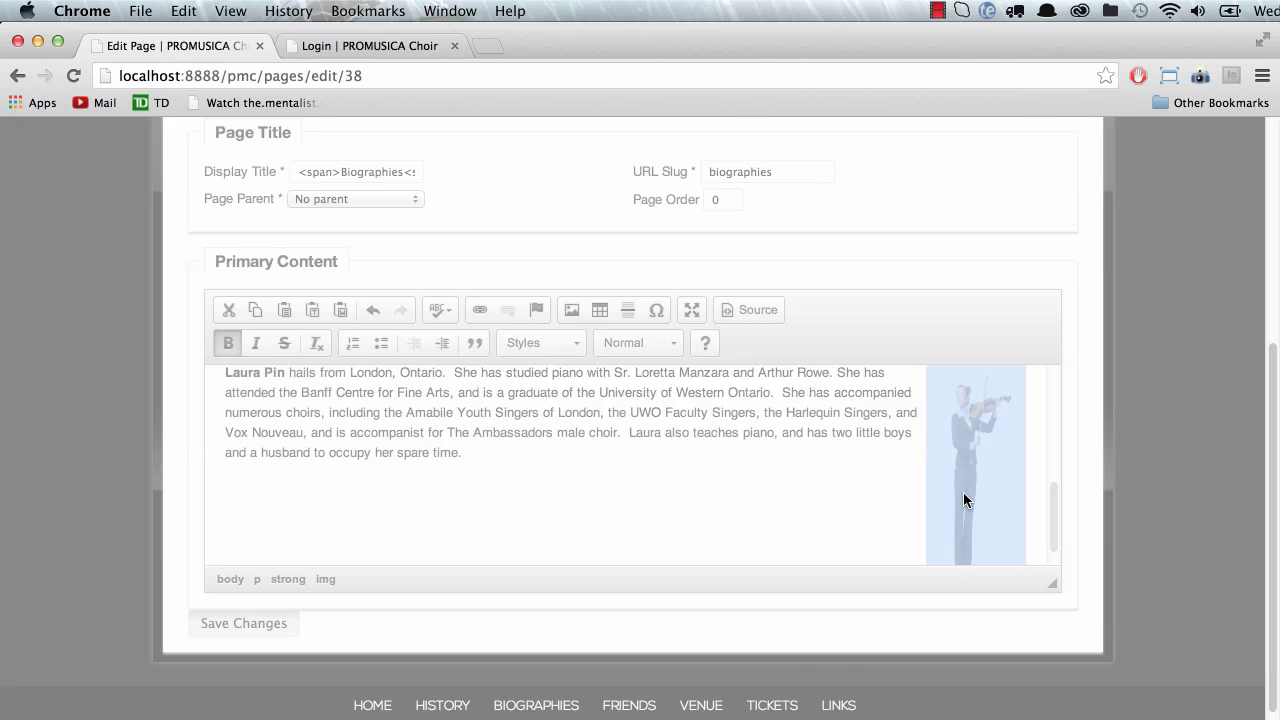
# Step: Lock the aspect ratio so the height becomes 151, then save Biographies
pyautogui.doubleClick(963, 492)
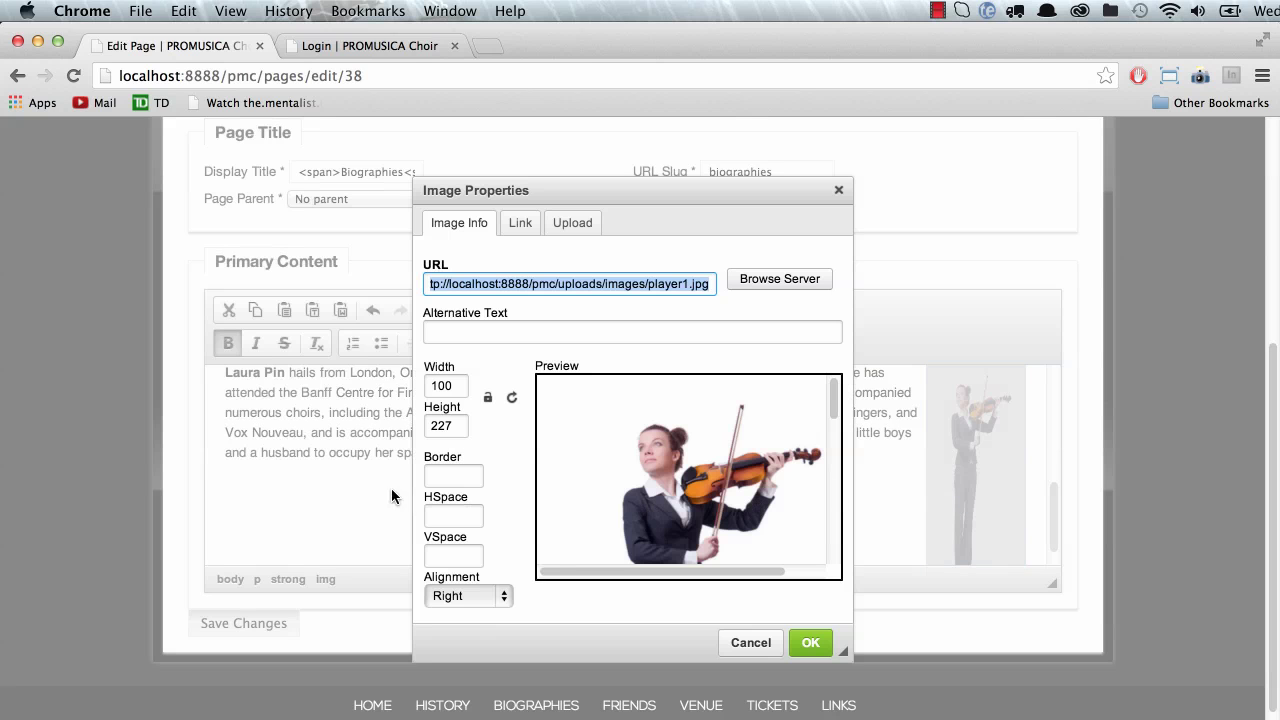
pyautogui.click(490, 398)
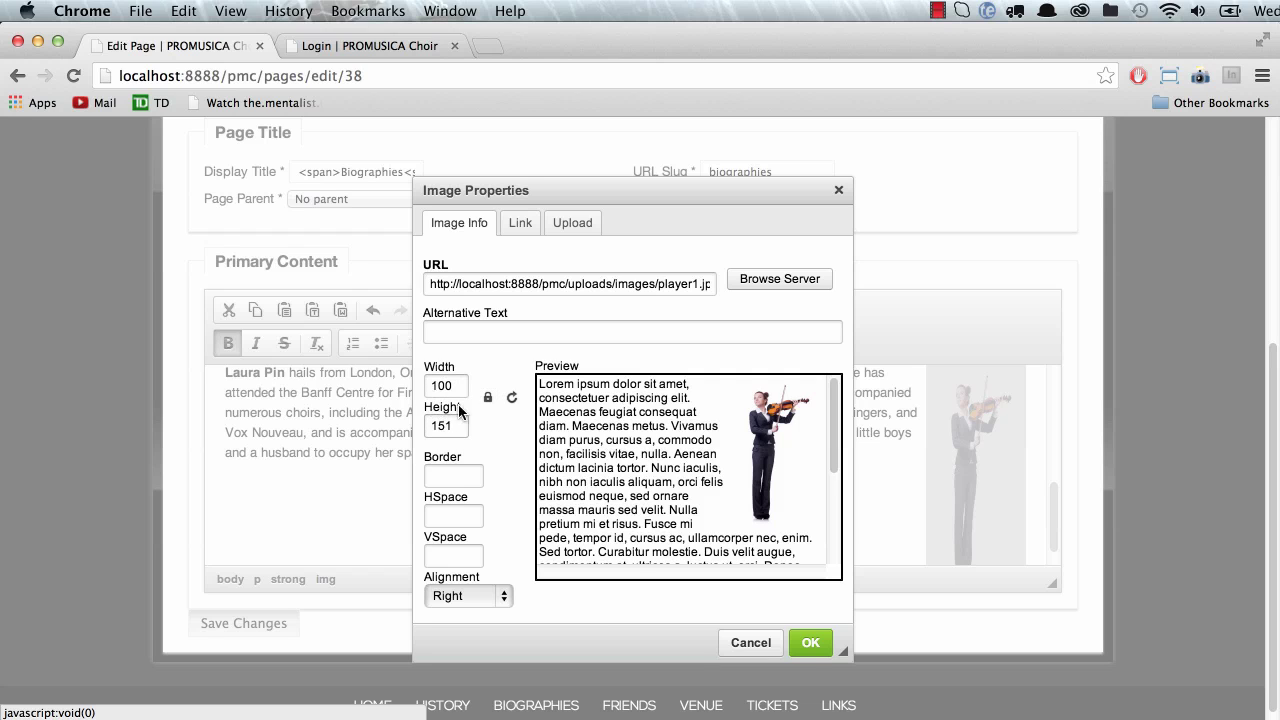
pyautogui.click(810, 643)
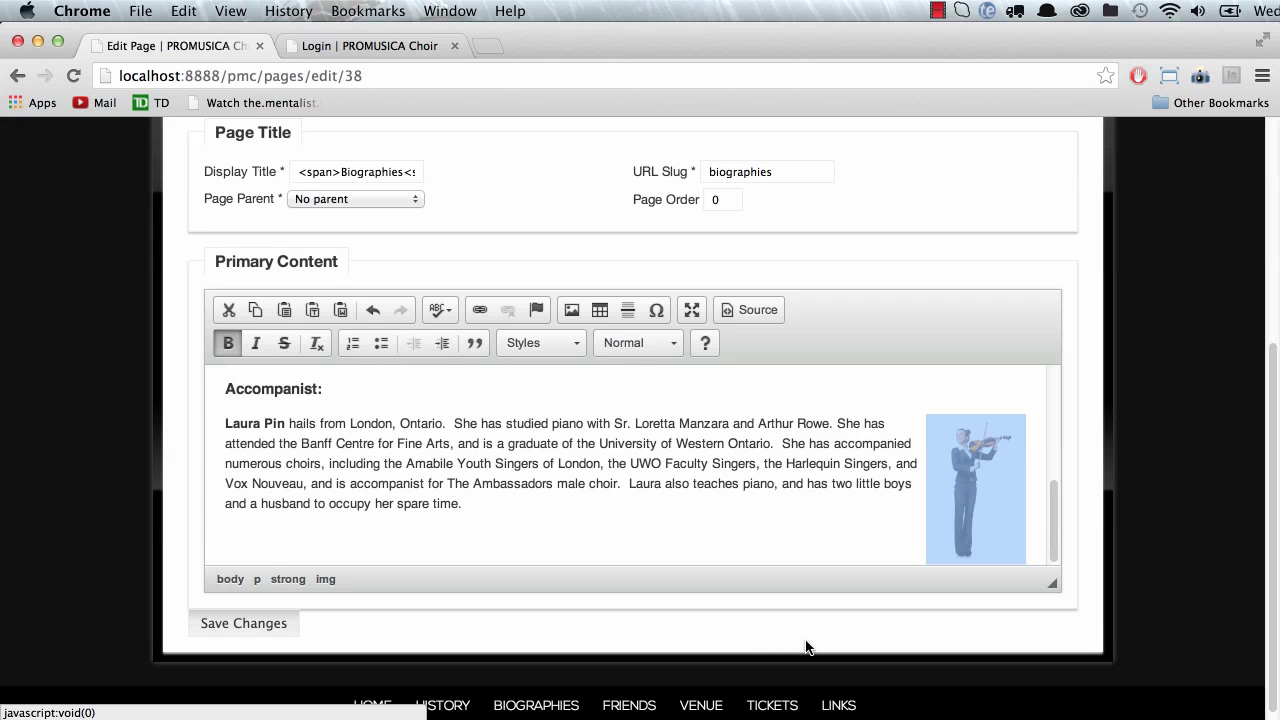
pyautogui.click(305, 525)
pyautogui.click(260, 628)
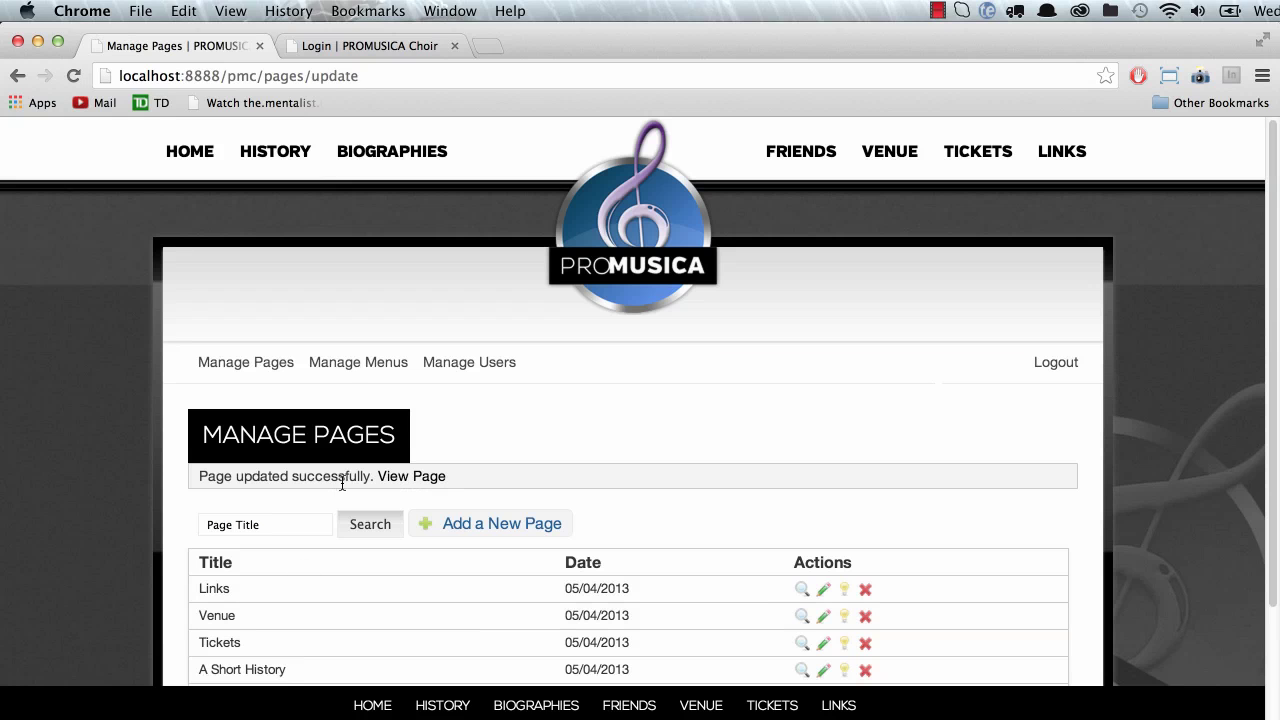
# Step: Open the saved page on the public site and scroll through it
pyautogui.click(442, 475)
pyautogui.scroll(-5, 470, 550)
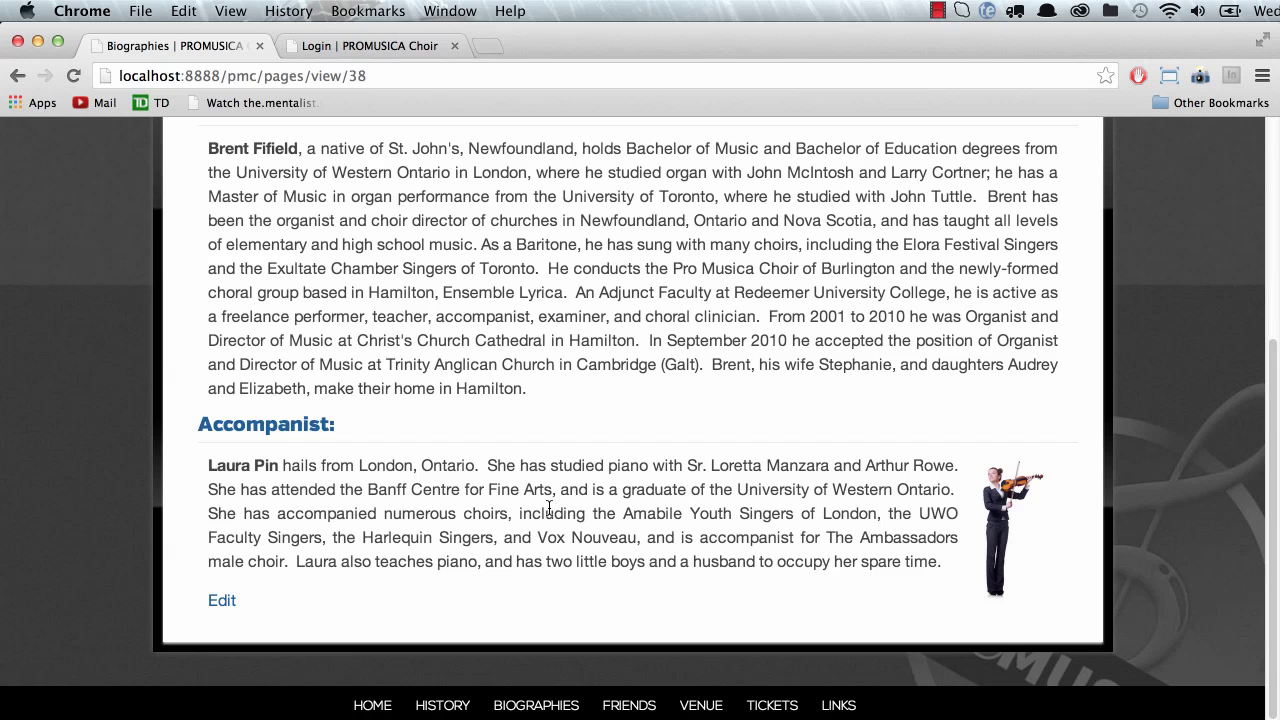
pyautogui.scroll(3, 549, 507)
pyautogui.scroll(-3, 516, 541)
pyautogui.scroll(2, 756, 512)
pyautogui.scroll(3, 390, 296)
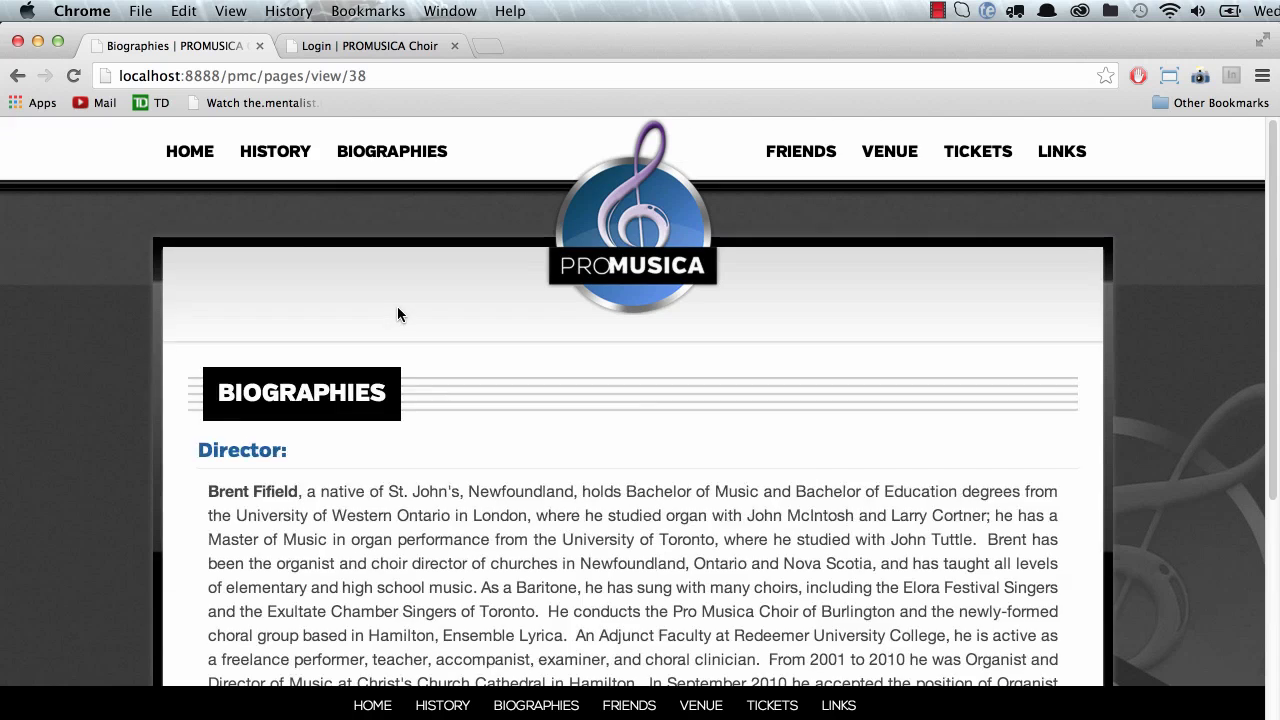
# Step: Go to BIOGRAPHIES in the top navigation and check the small violinist photo
pyautogui.click(409, 163)
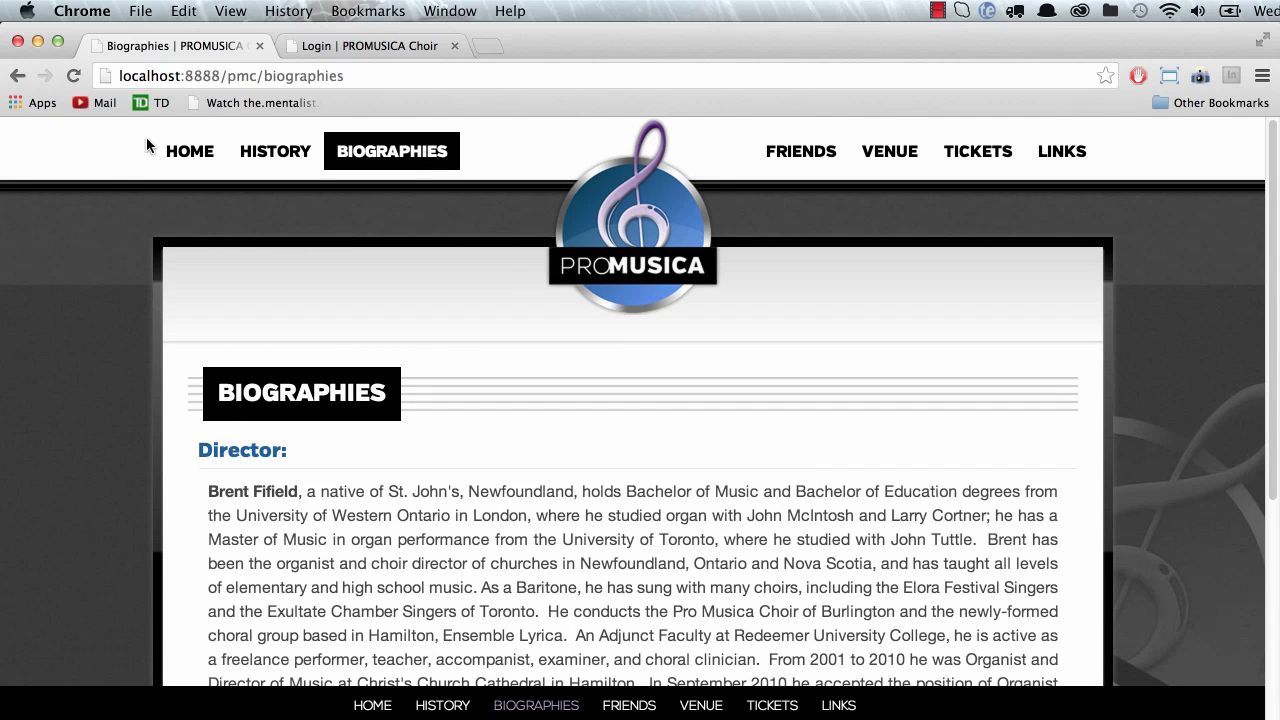
pyautogui.click(306, 80)
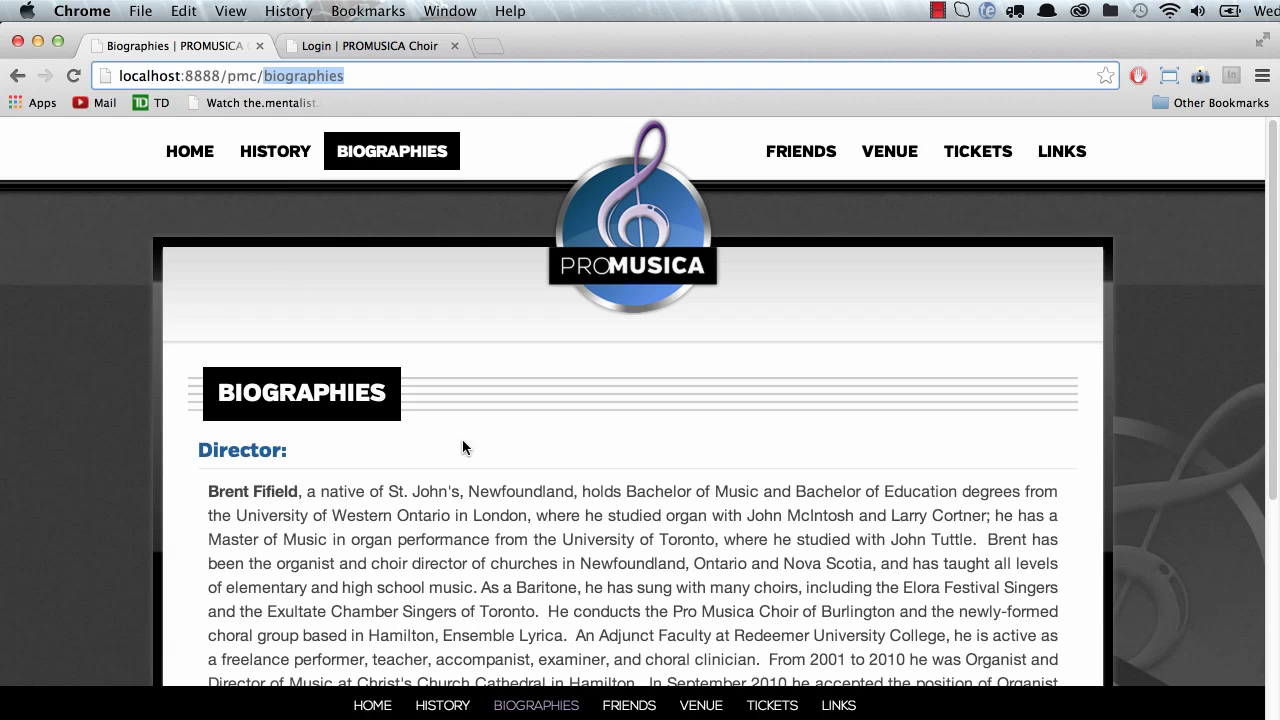
pyautogui.scroll(-5, 462, 440)
pyautogui.scroll(4, 457, 450)
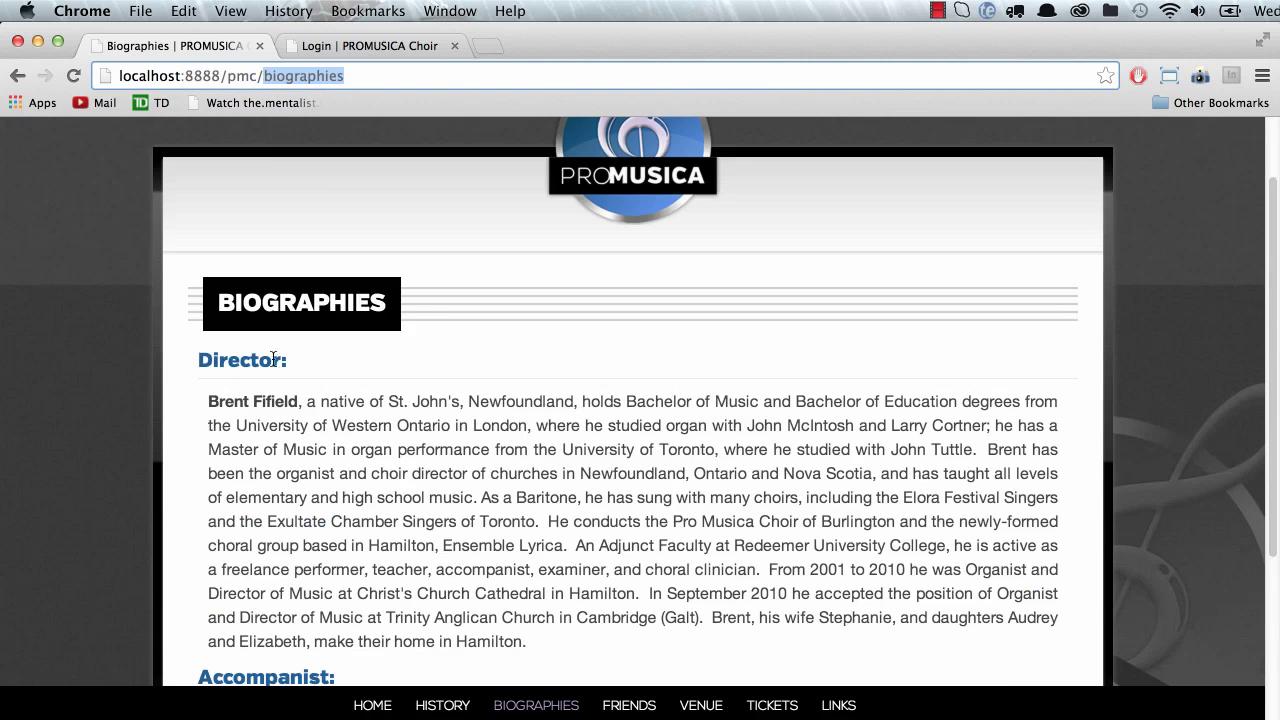
pyautogui.scroll(-3, 310, 402)
pyautogui.scroll(4, 313, 406)
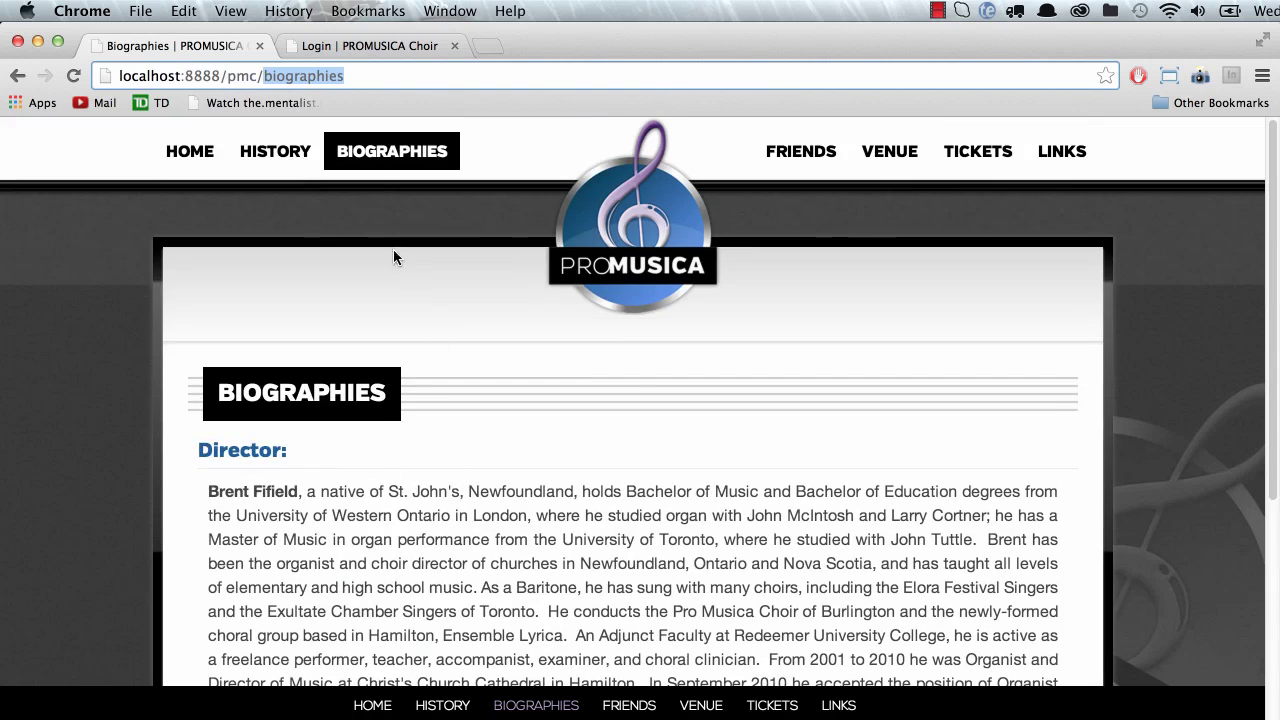
# Step: Open VENUE > Concerts, view the Lorem Ipsum test PDF, then go back to Concerts
pyautogui.moveTo(849, 155)
pyautogui.click(876, 251)
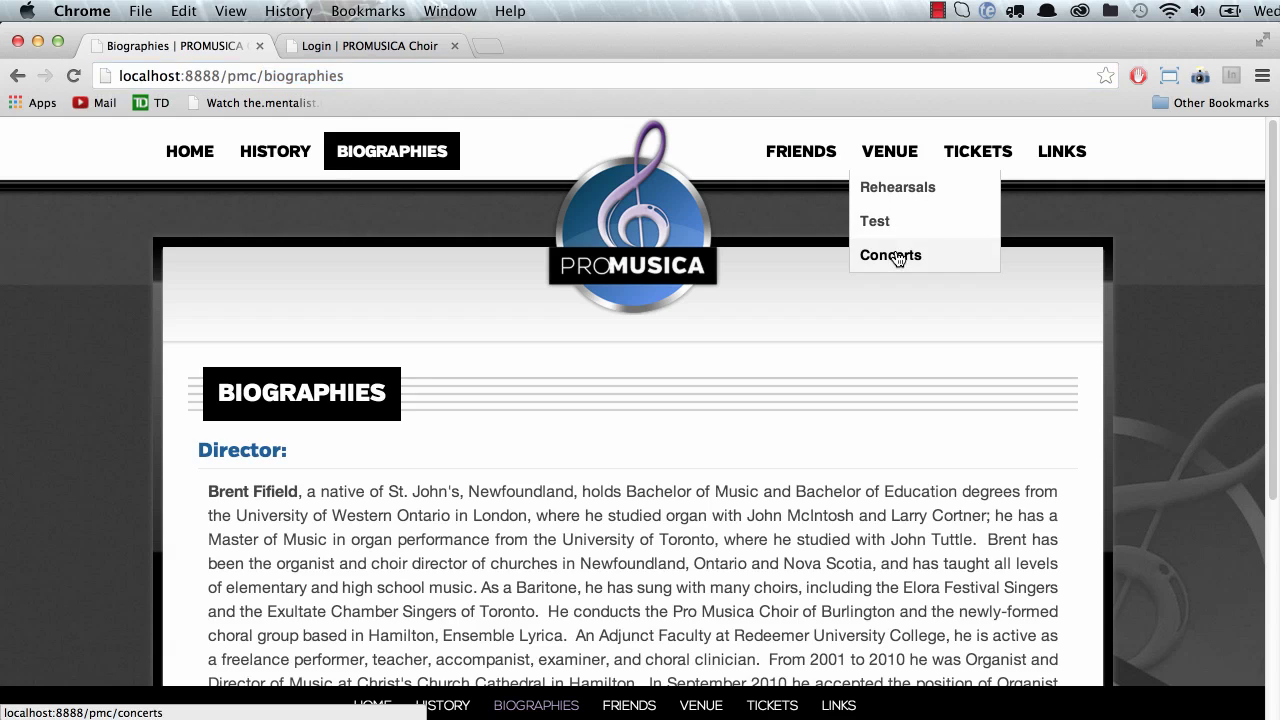
pyautogui.scroll(-3, 543, 423)
pyautogui.click(560, 456)
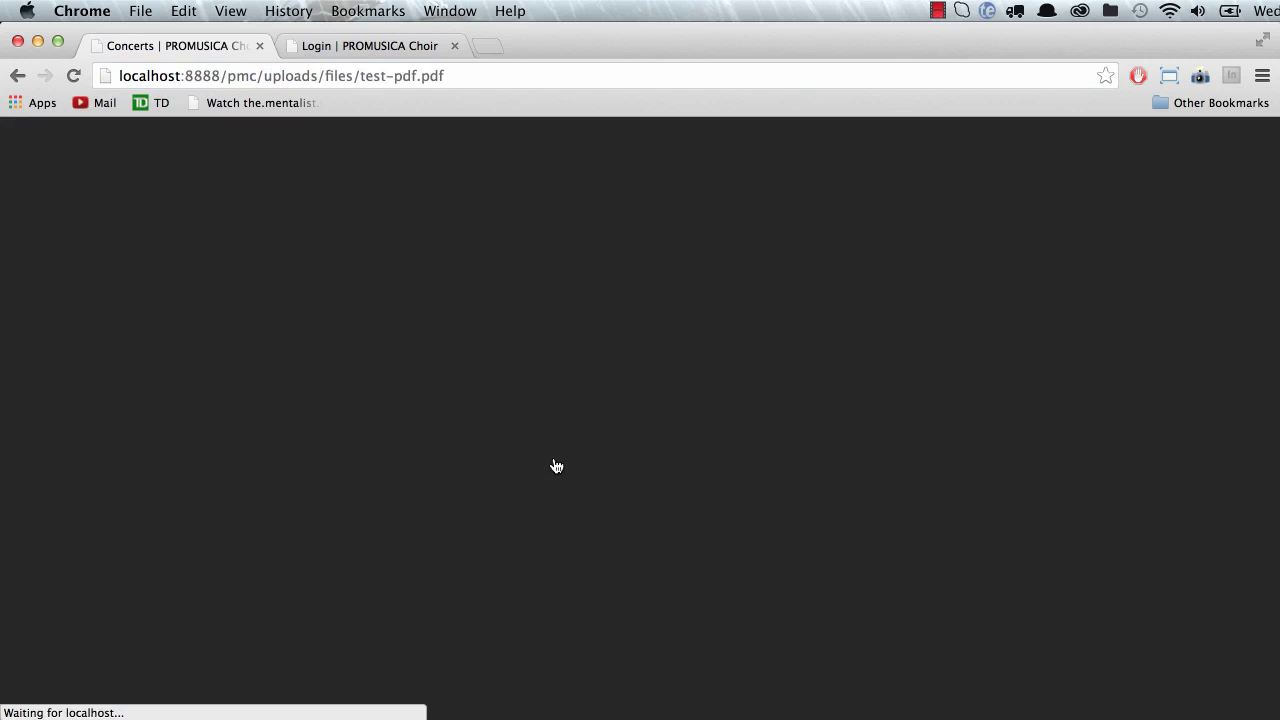
pyautogui.scroll(-3, 658, 500)
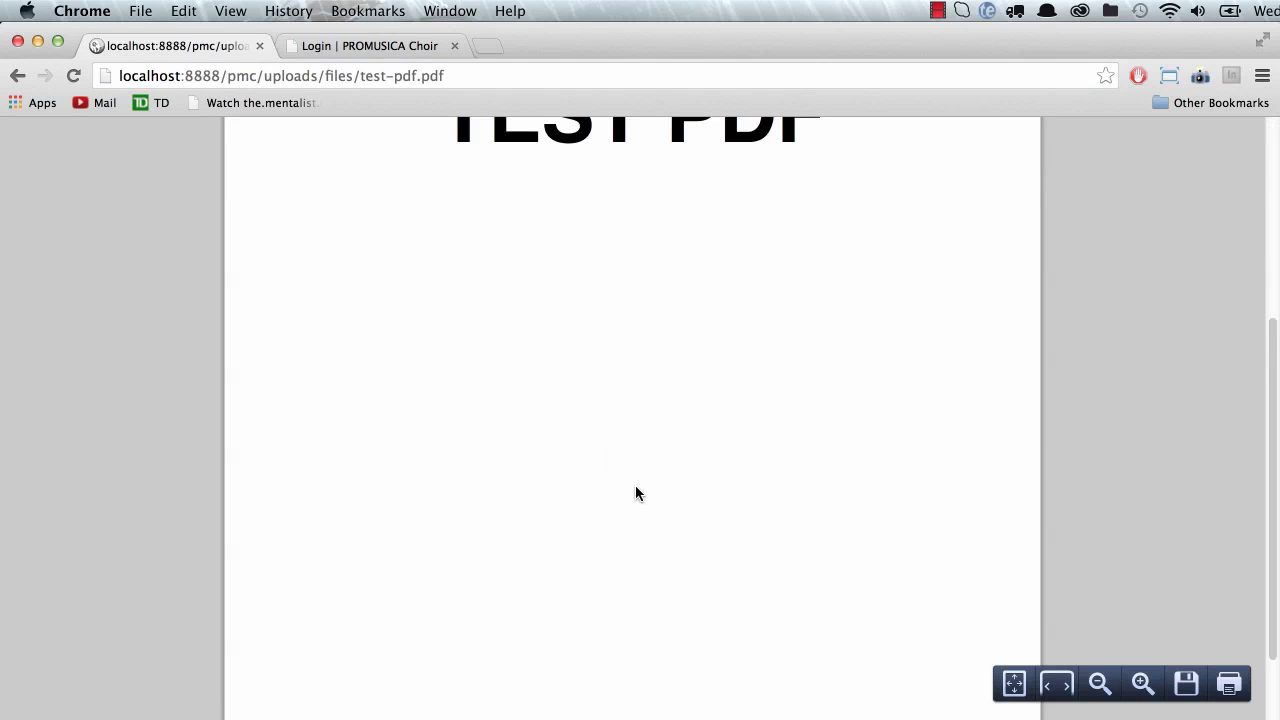
pyautogui.scroll(3, 637, 488)
pyautogui.click(17, 75)
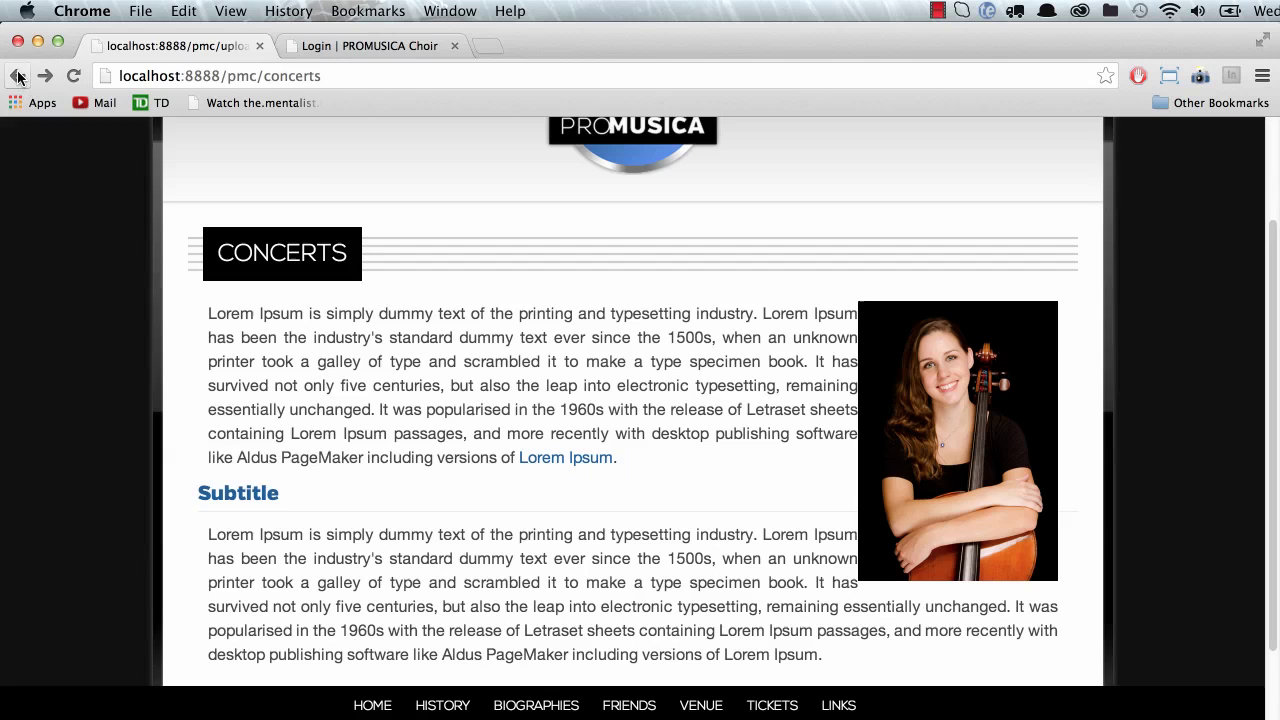
pyautogui.scroll(3, 698, 462)
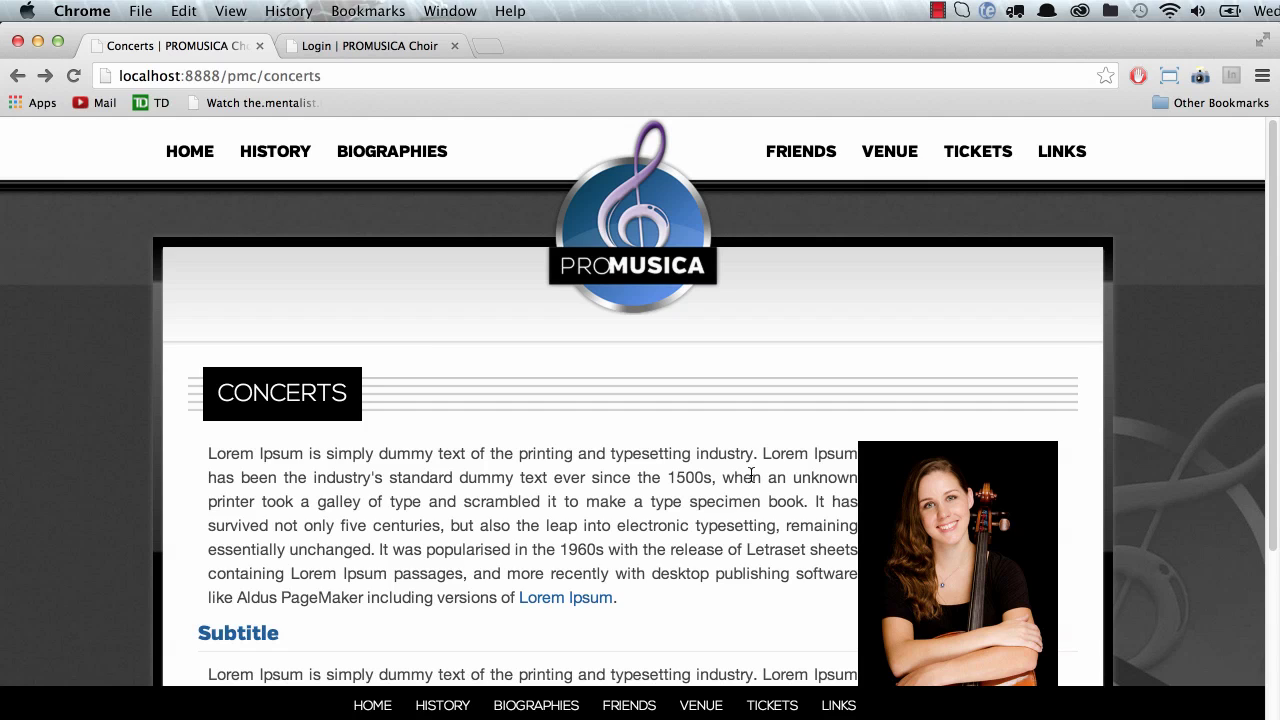
# Step: Open the A Short History page and return to the browser showing it
pyautogui.click(277, 153)
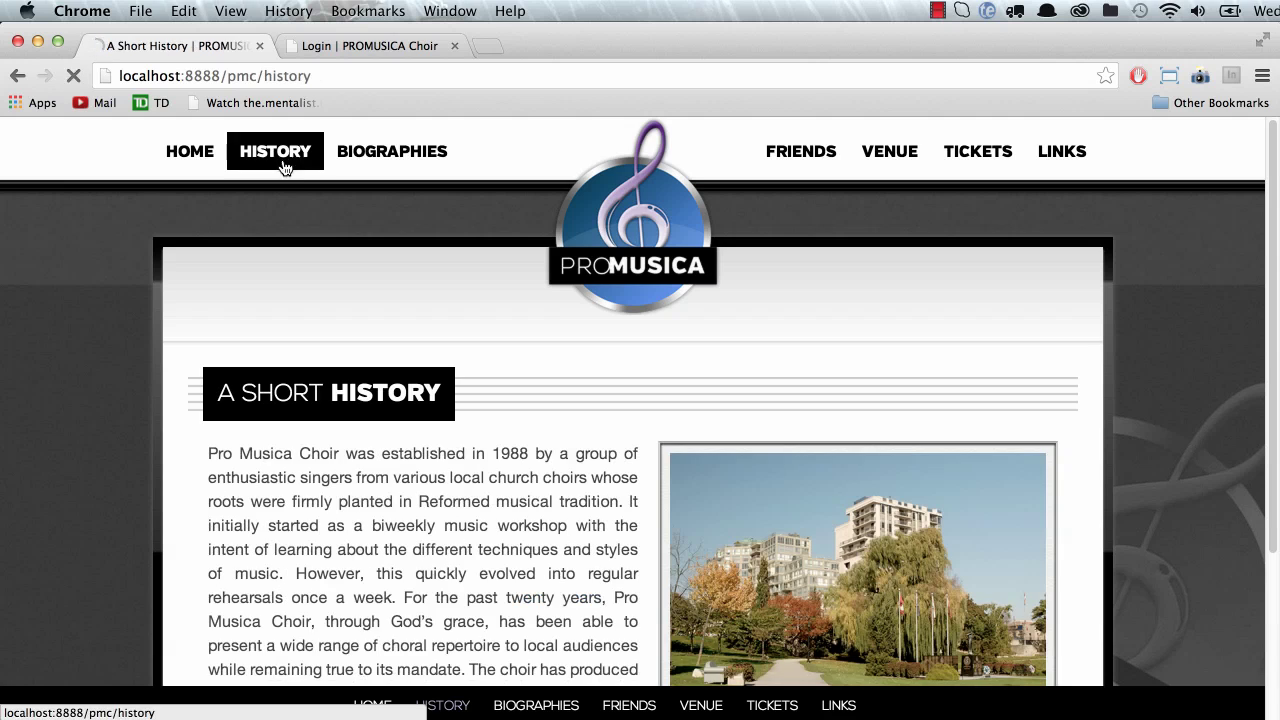
pyautogui.scroll(-5, 471, 469)
pyautogui.scroll(5, 469, 460)
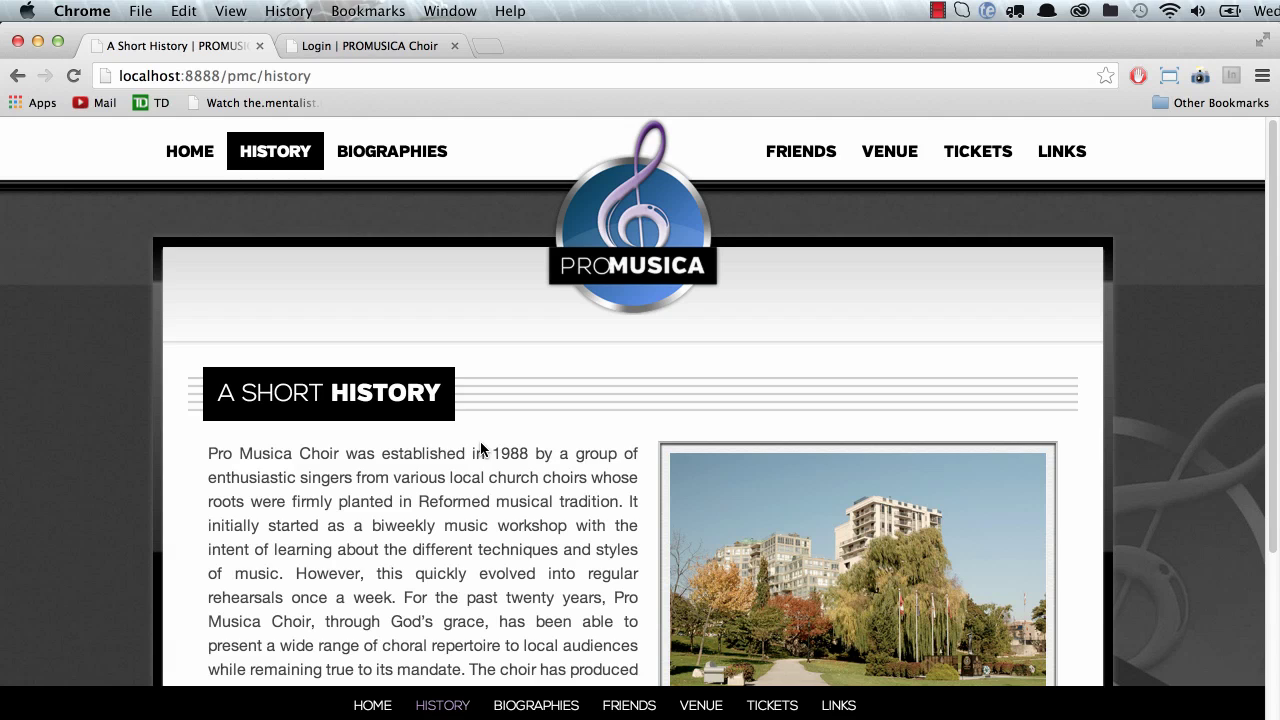
pyautogui.press('super+Tab')
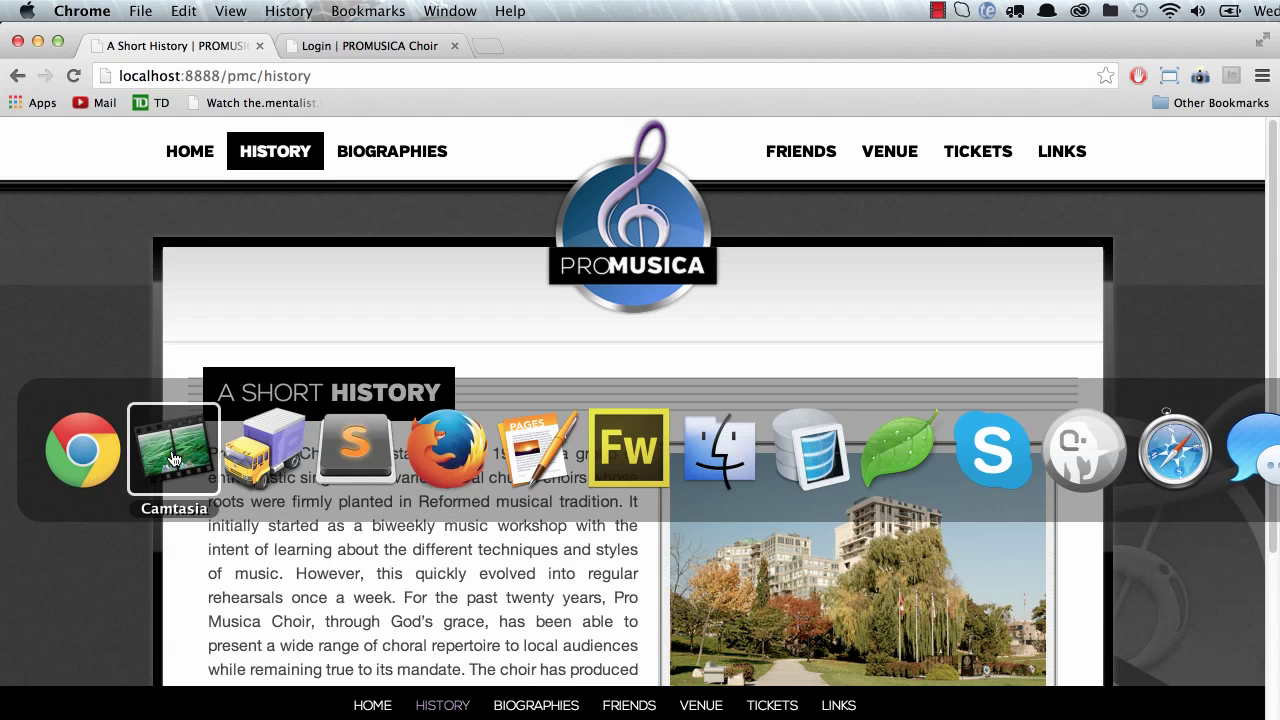
pyautogui.click(84, 460)
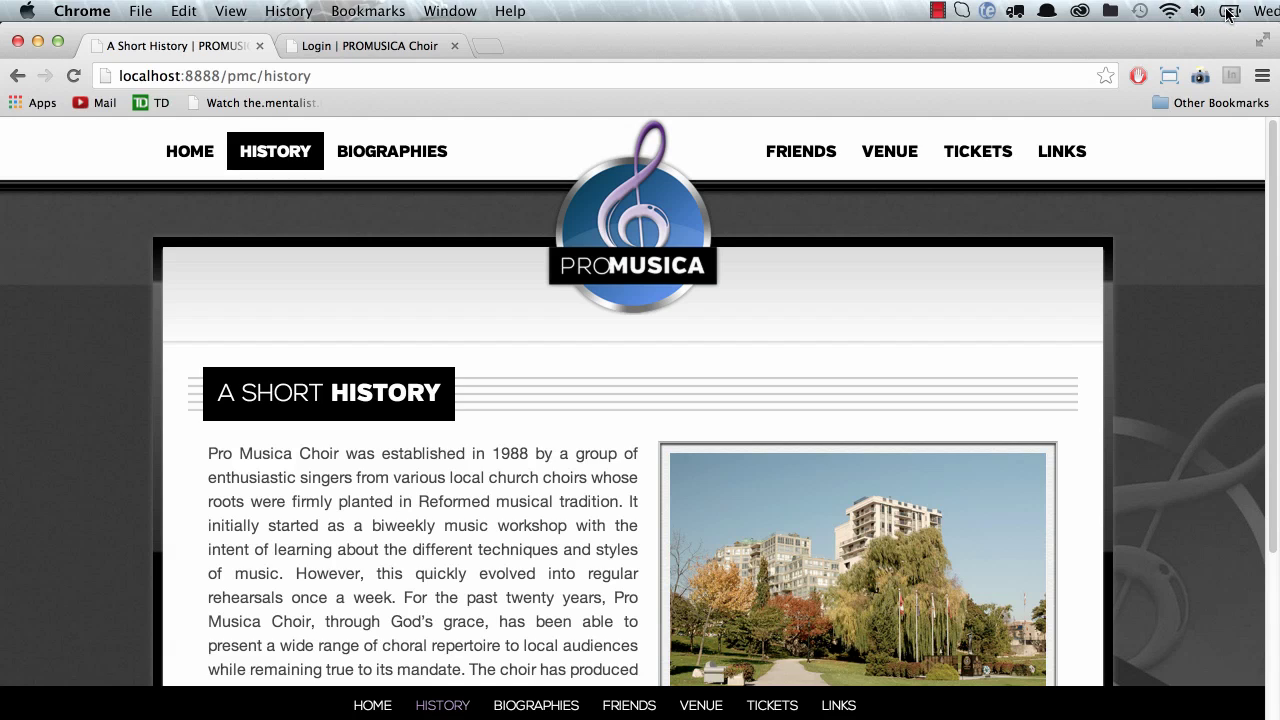
pyautogui.click(1227, 14)
pyautogui.click(1227, 14)
pyautogui.click(937, 11)
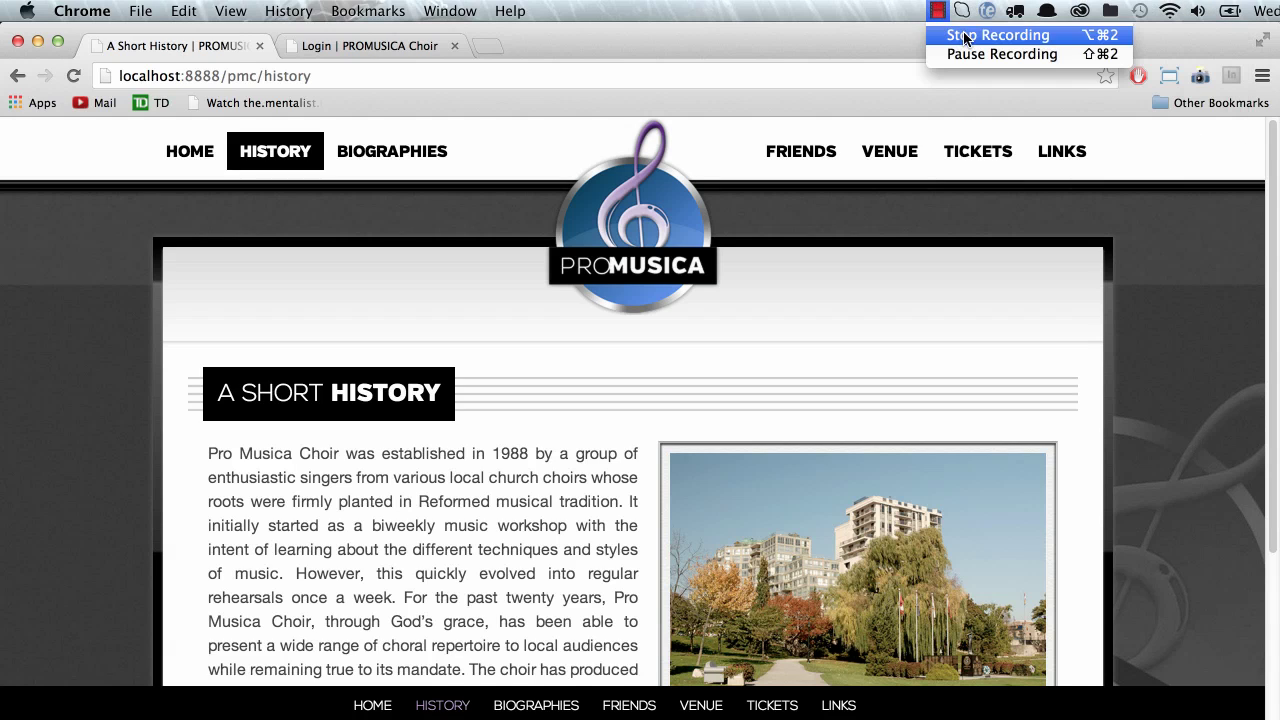